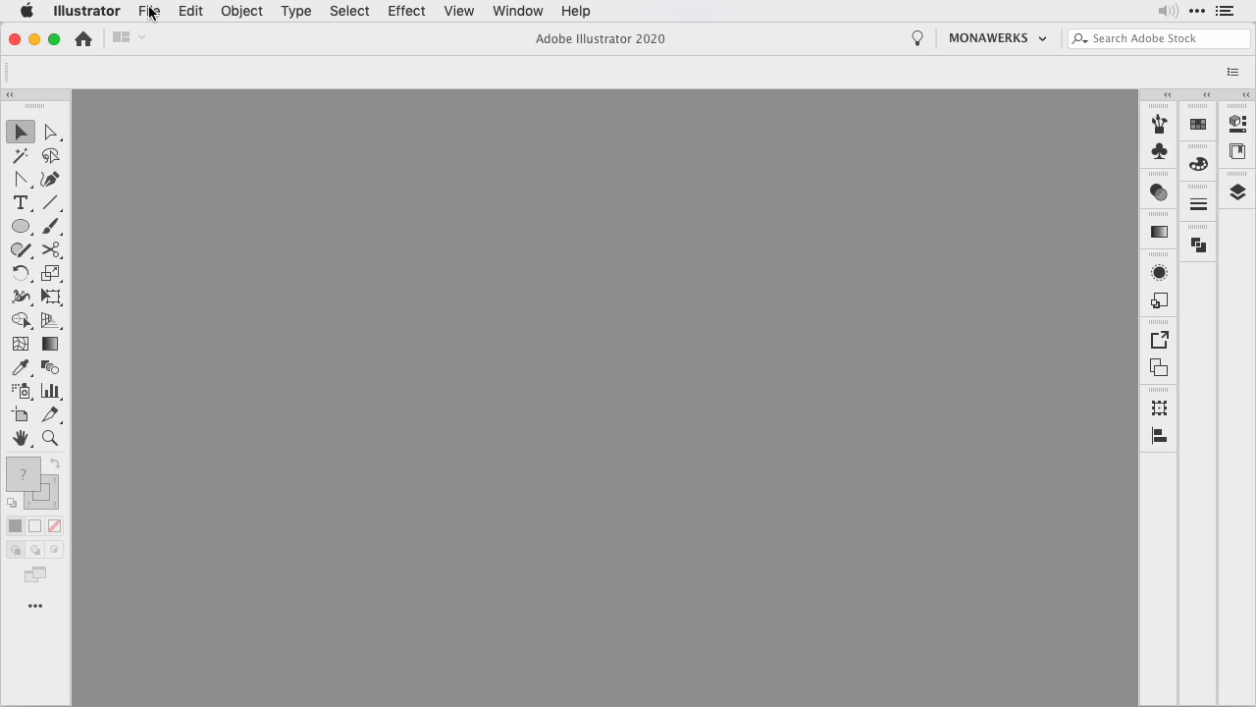
Create a new document from the Web preset at 1080 x 1080 px with 12 artboards
left_click(149, 12)
left_click(162, 37)
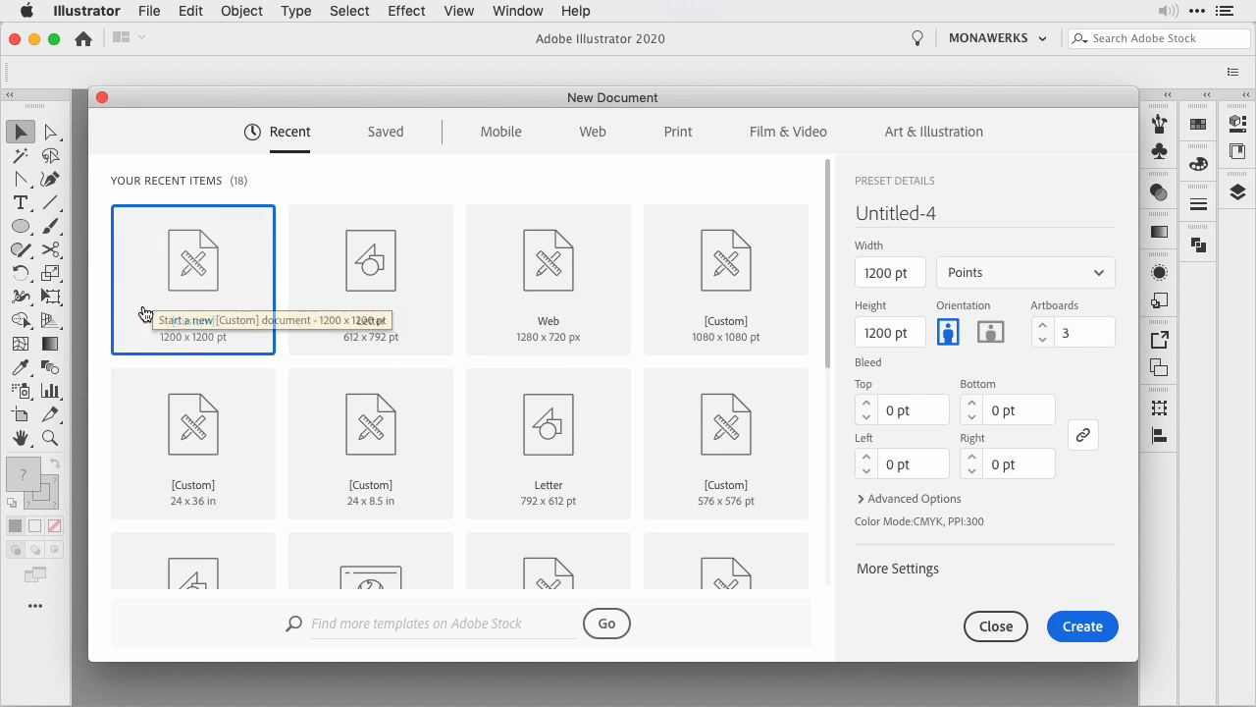
left_click(574, 292)
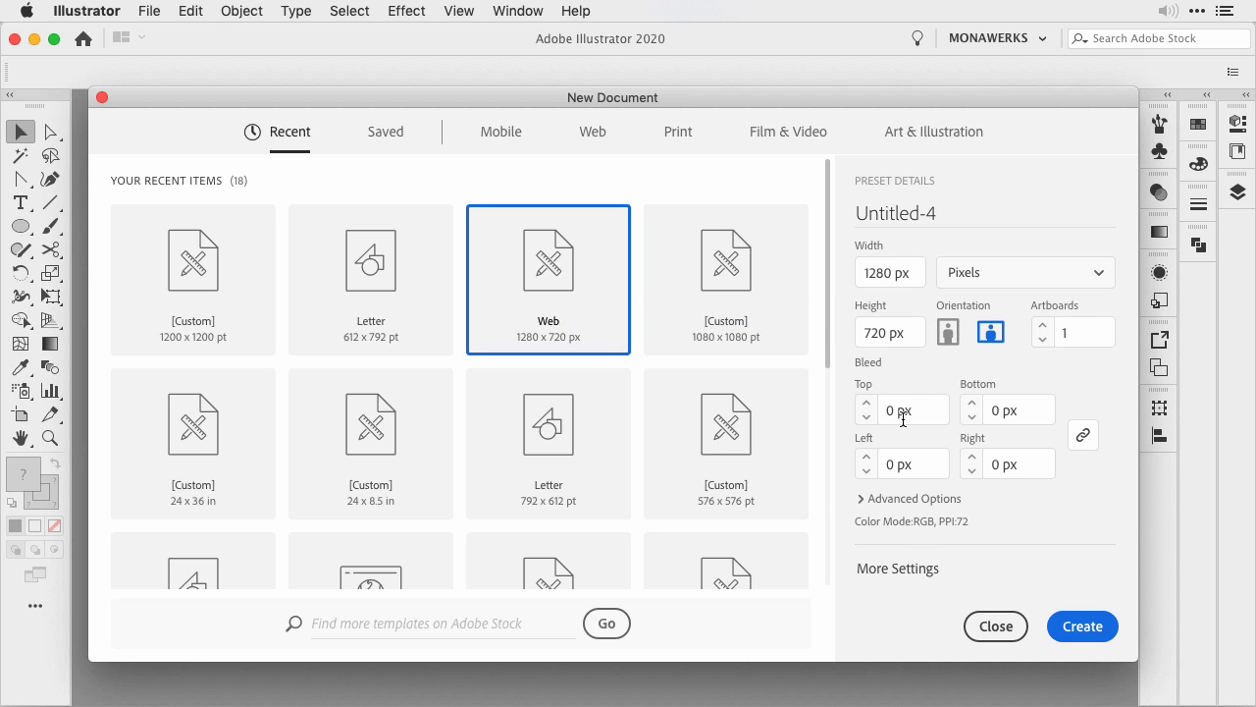
left_click(888, 273)
left_click_drag(888, 273, 829, 258)
type("1080")
left_click(891, 331)
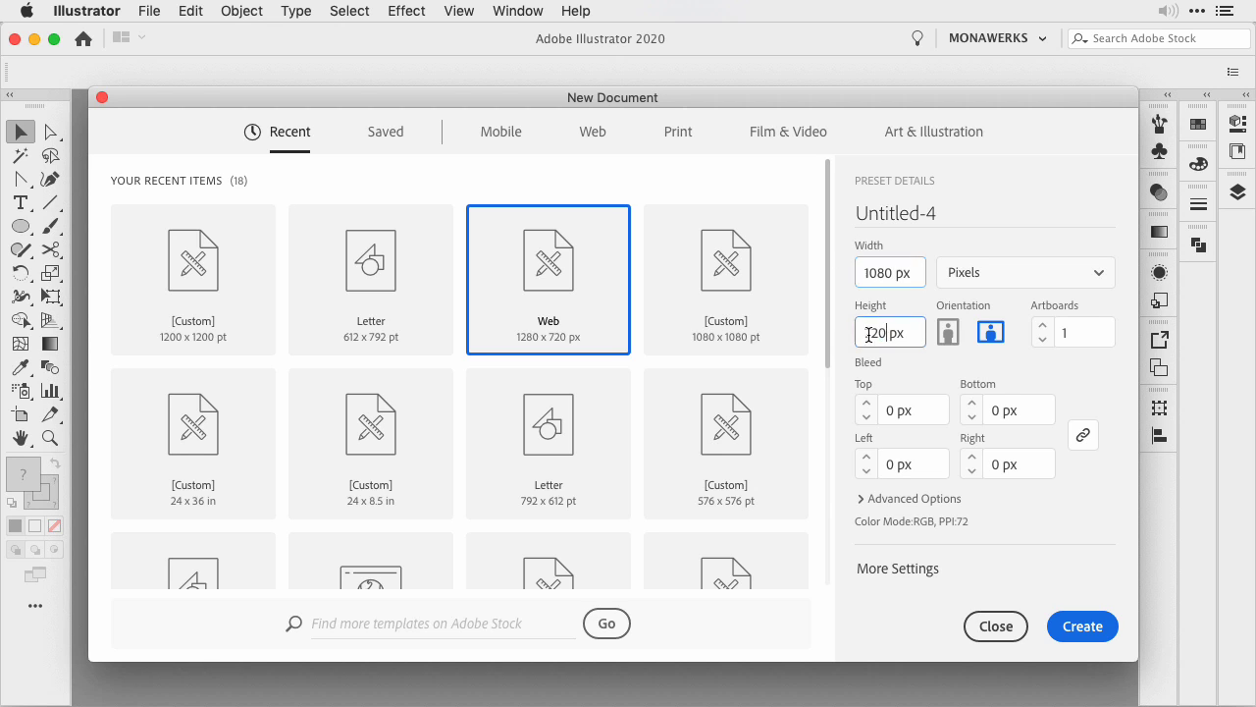
type("1080")
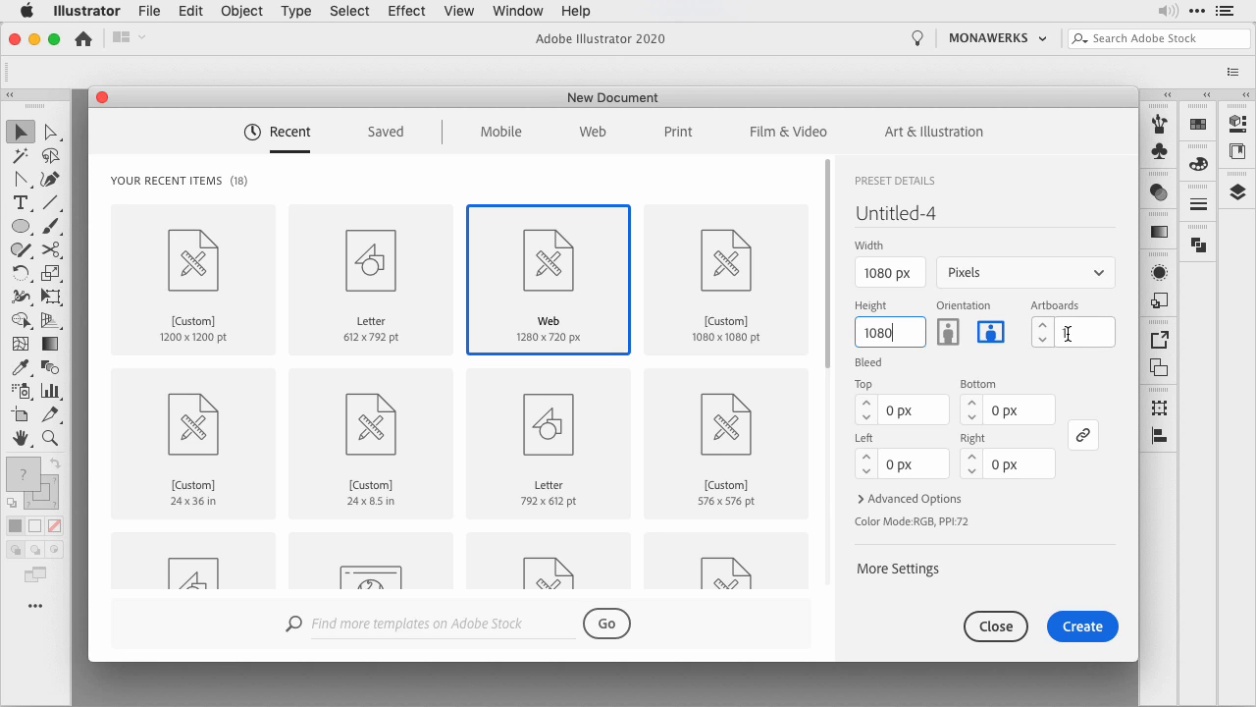
left_click(1067, 333)
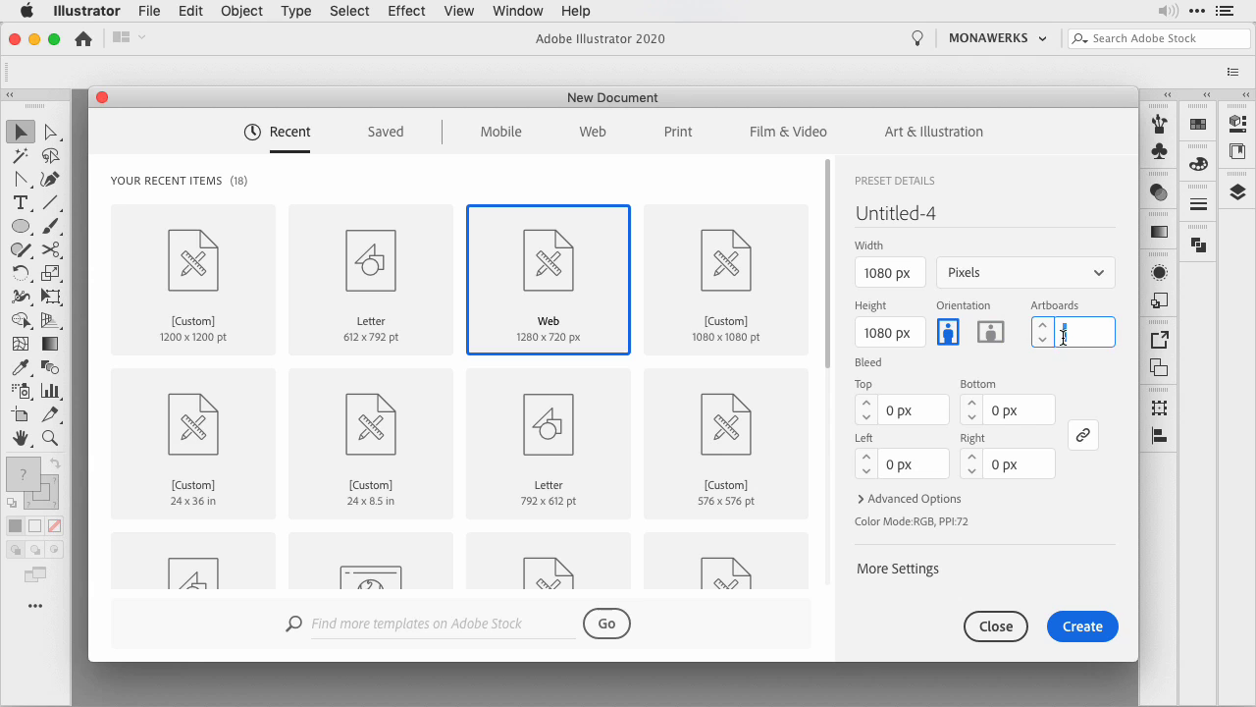
type("12")
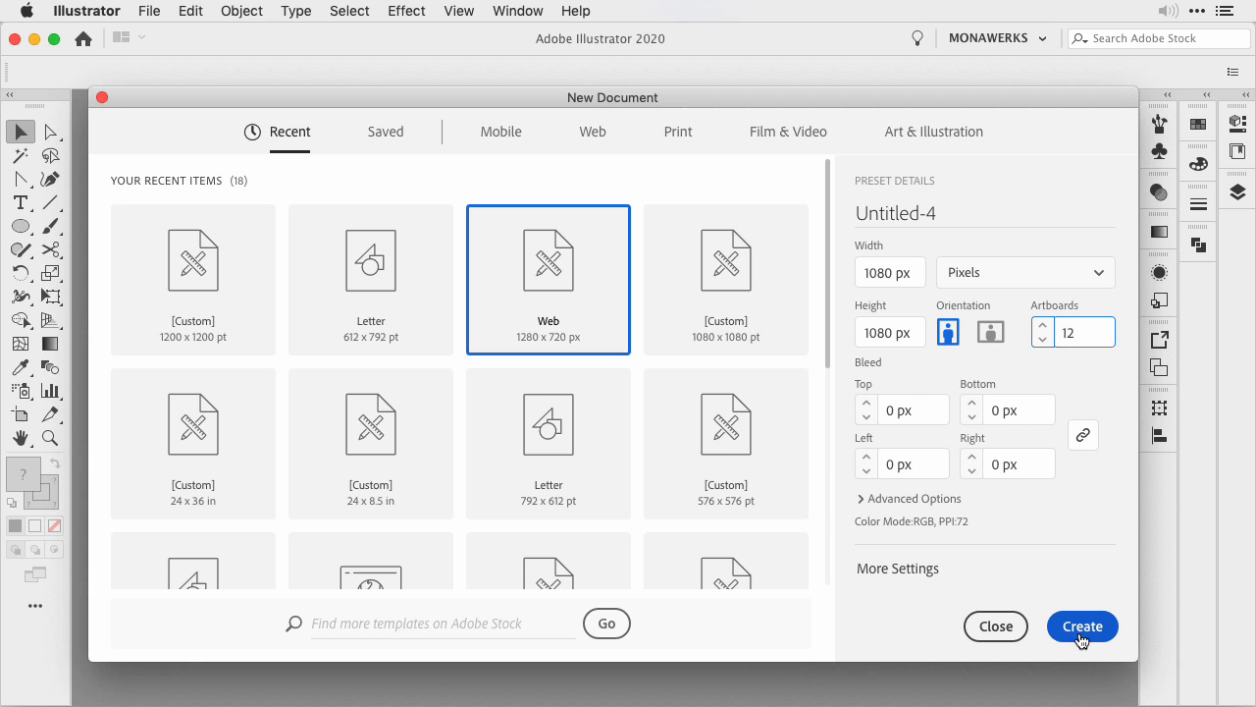
left_click(1078, 628)
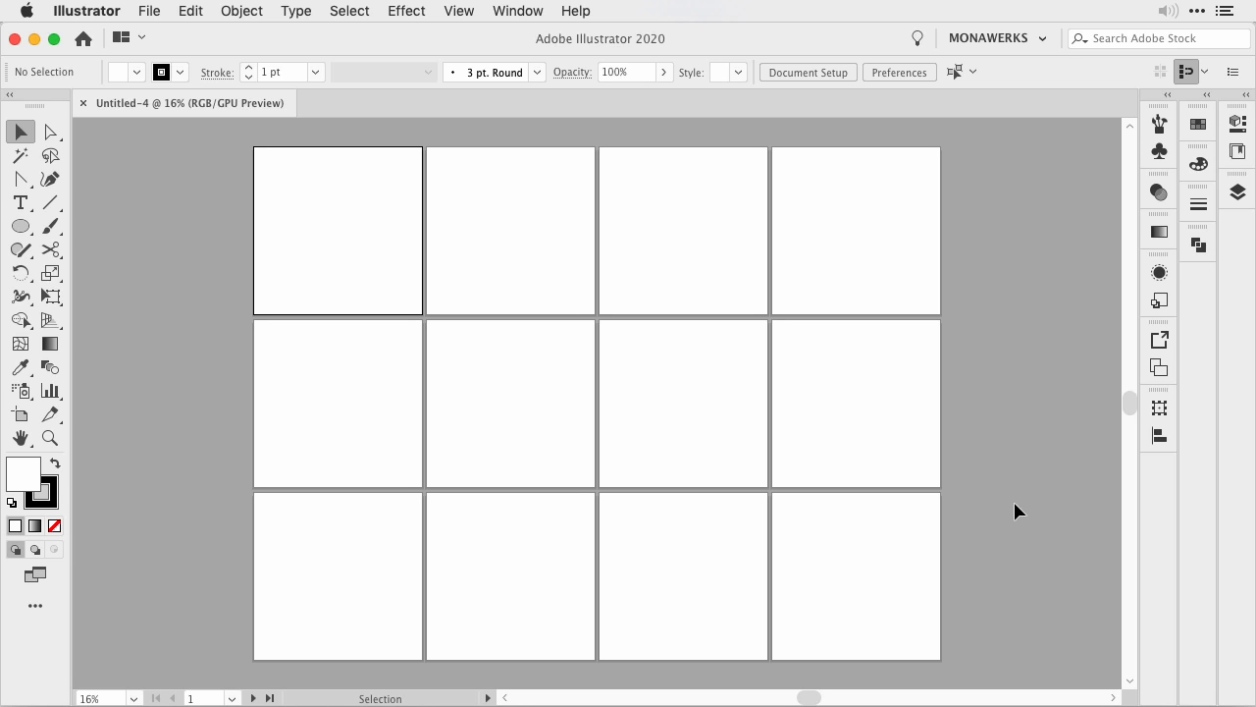
Rearrange all artboards into a grid of 3 columns with 0 px spacing
left_click(1159, 366)
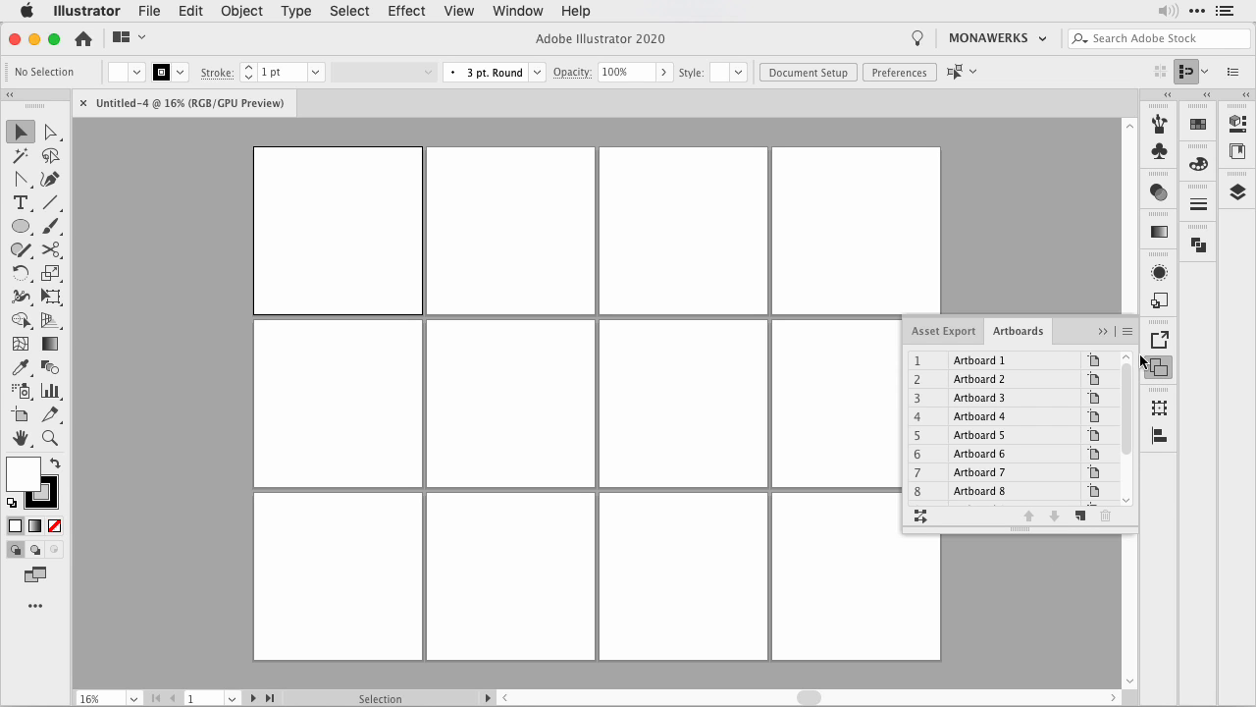
left_click(919, 515)
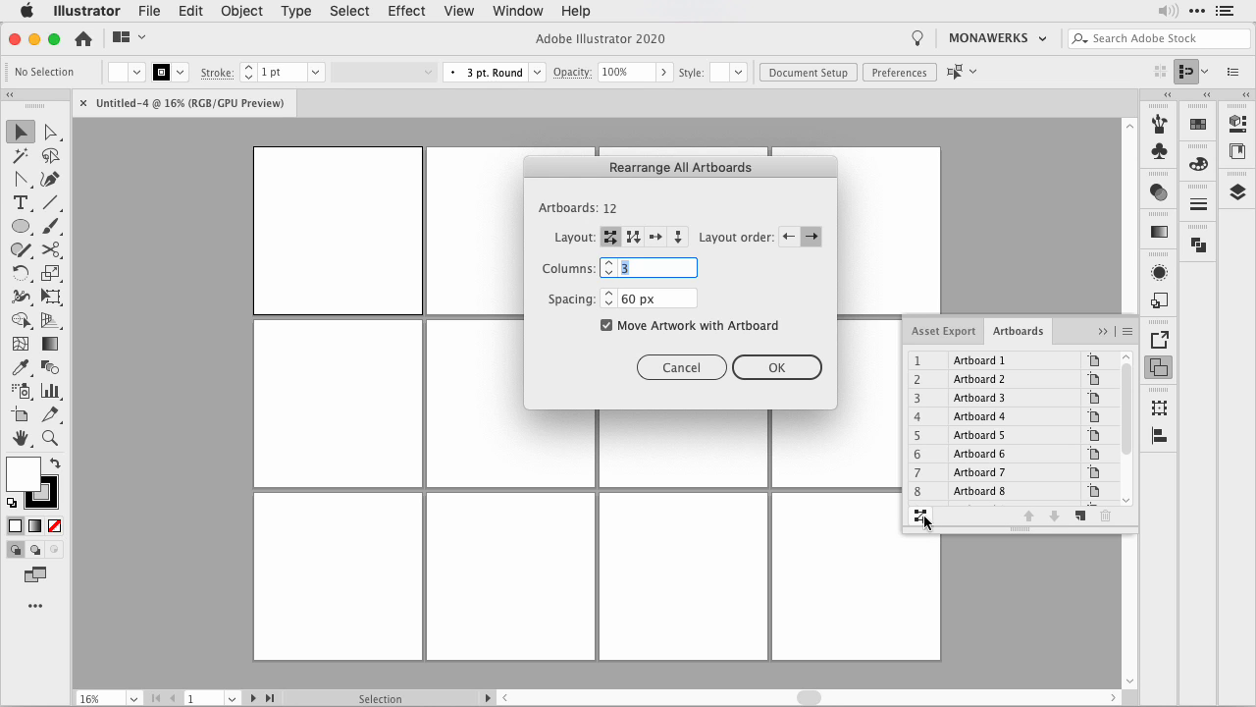
left_click_drag(718, 176, 633, 168)
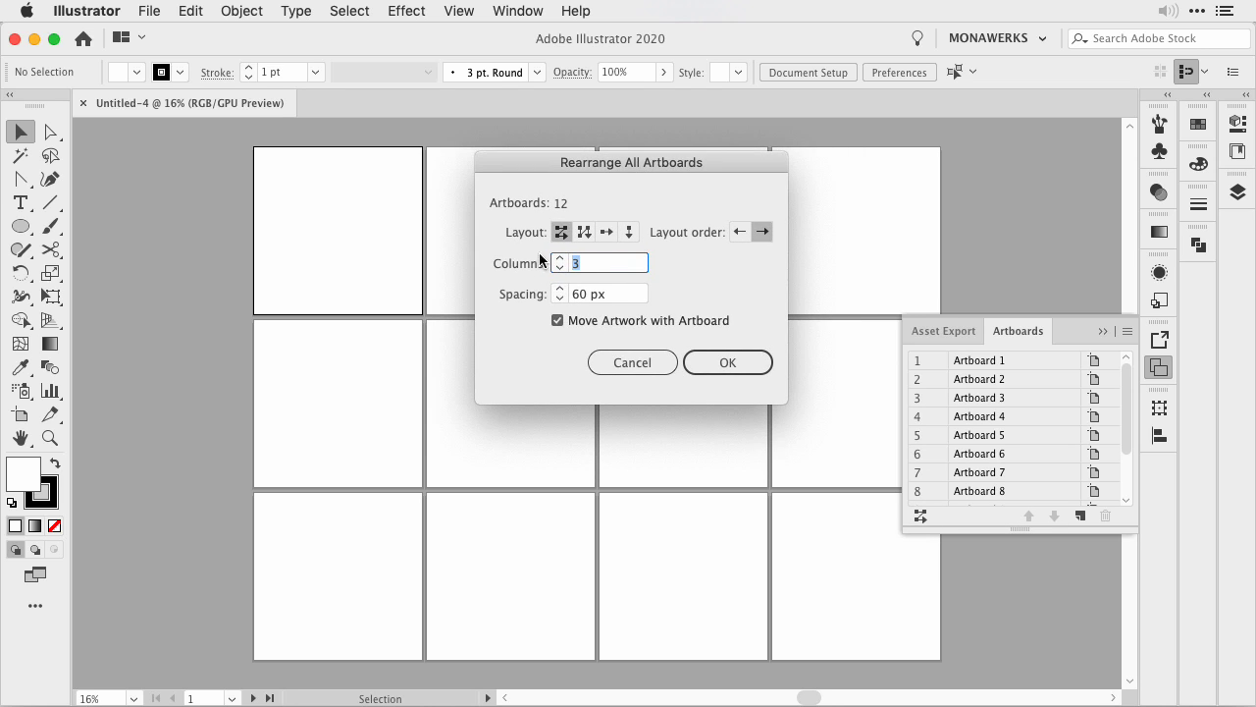
left_click(573, 296)
double_click(577, 294)
type("0")
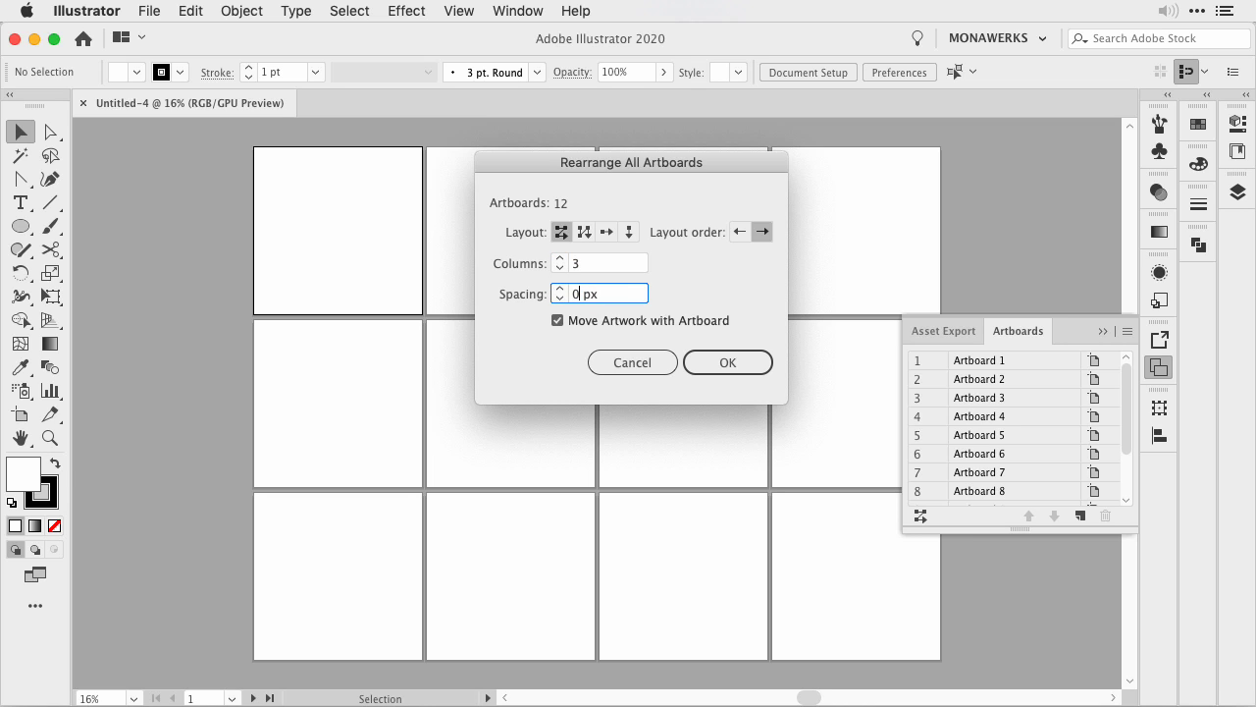
left_click(729, 369)
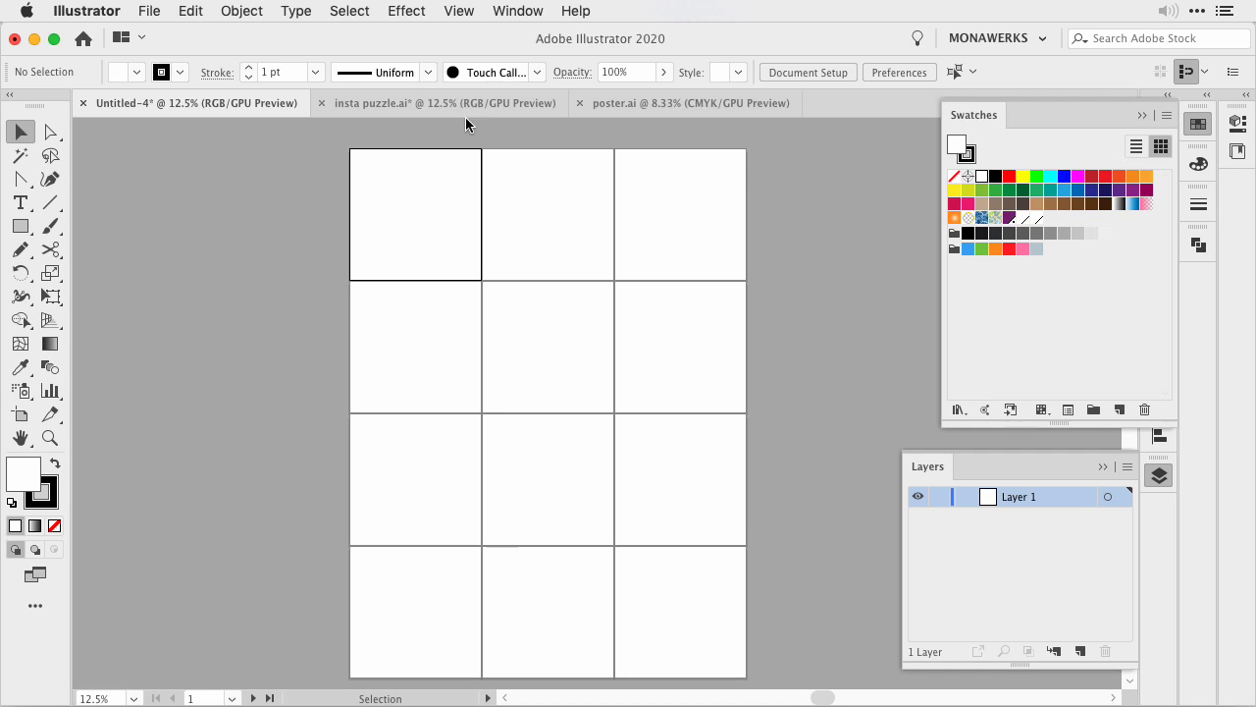
Switch to the insta puzzle.ai document, hide the numbers layer and show the beauty design layer
left_click(466, 110)
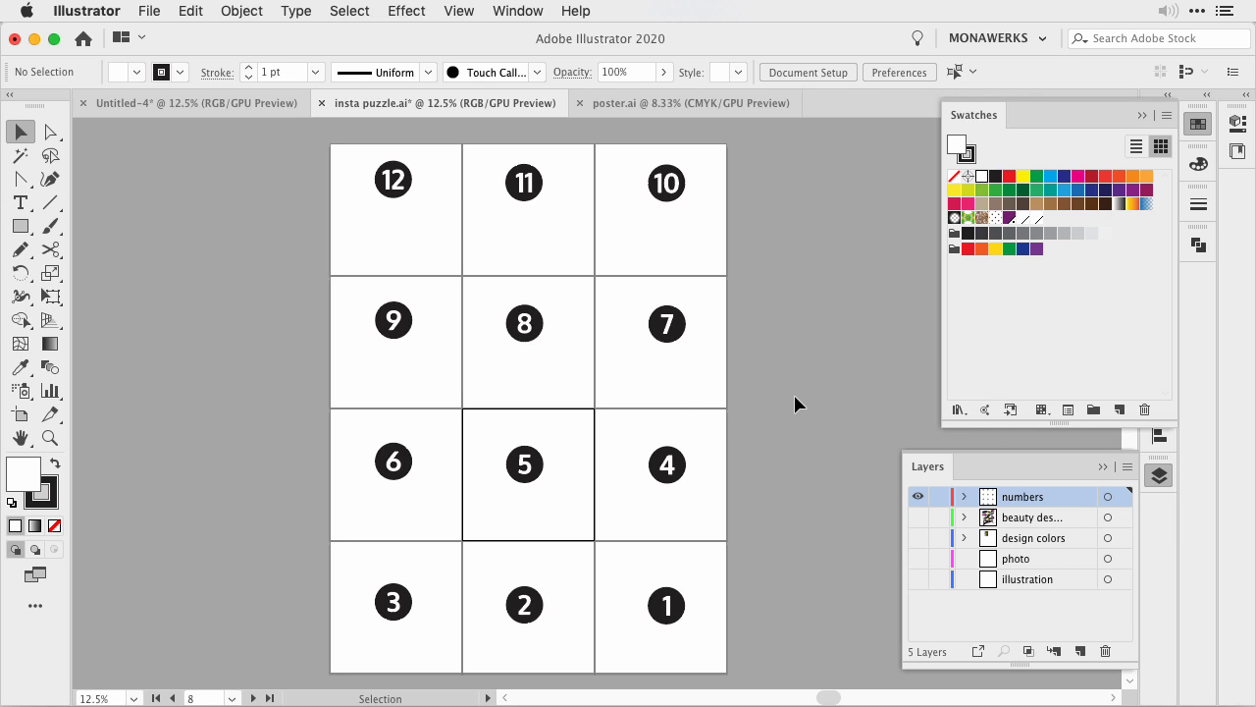
left_click(918, 498)
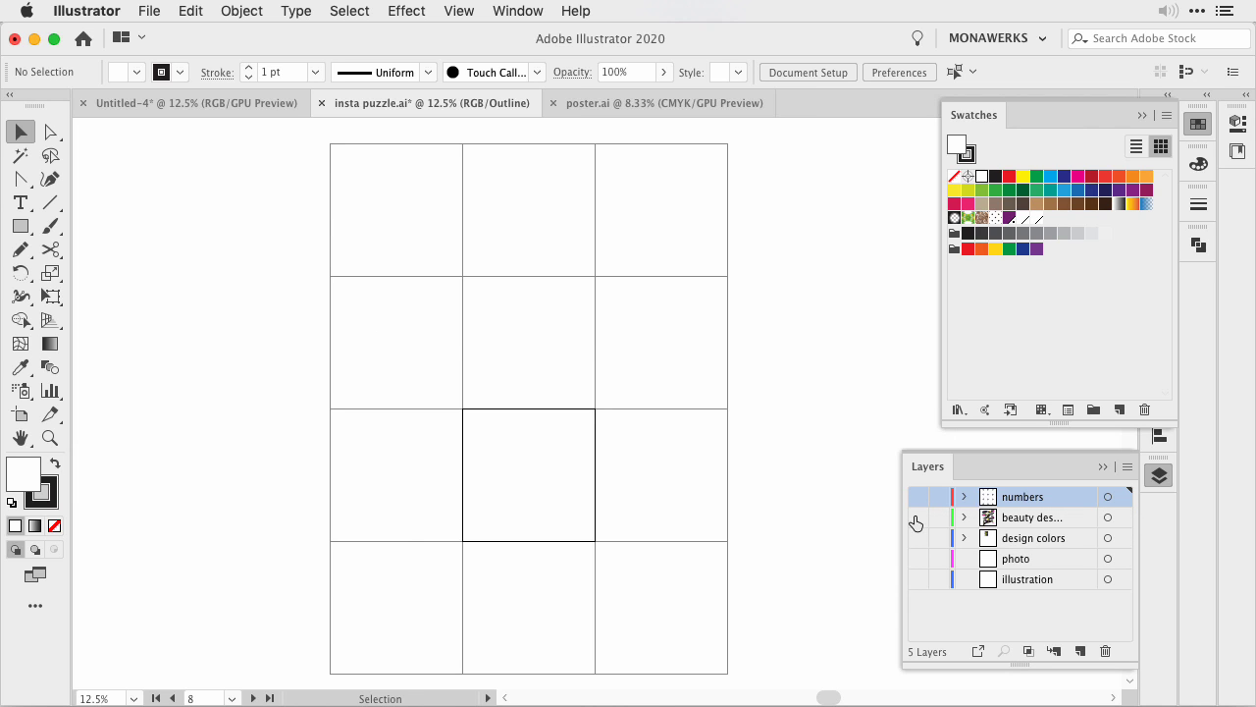
left_click(917, 517)
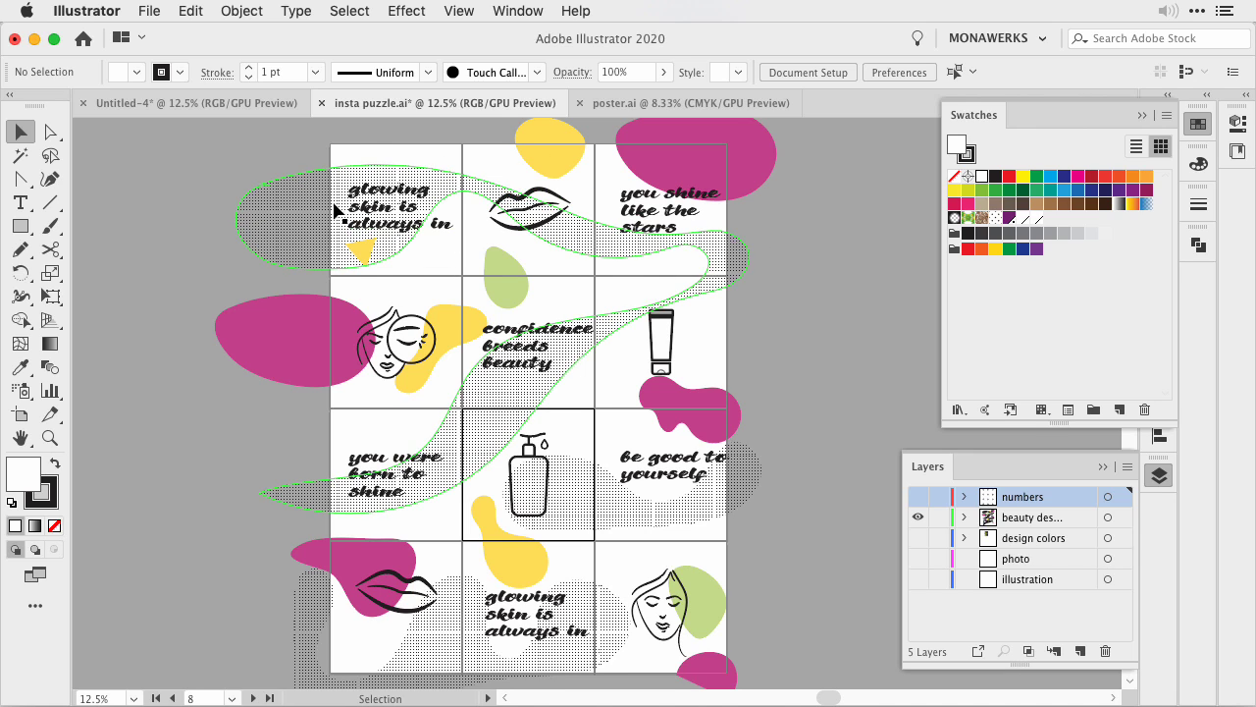
Reposition the magenta blob so it spans the border between the tube artboard and the "be good to yourself" artboard
left_click(285, 210)
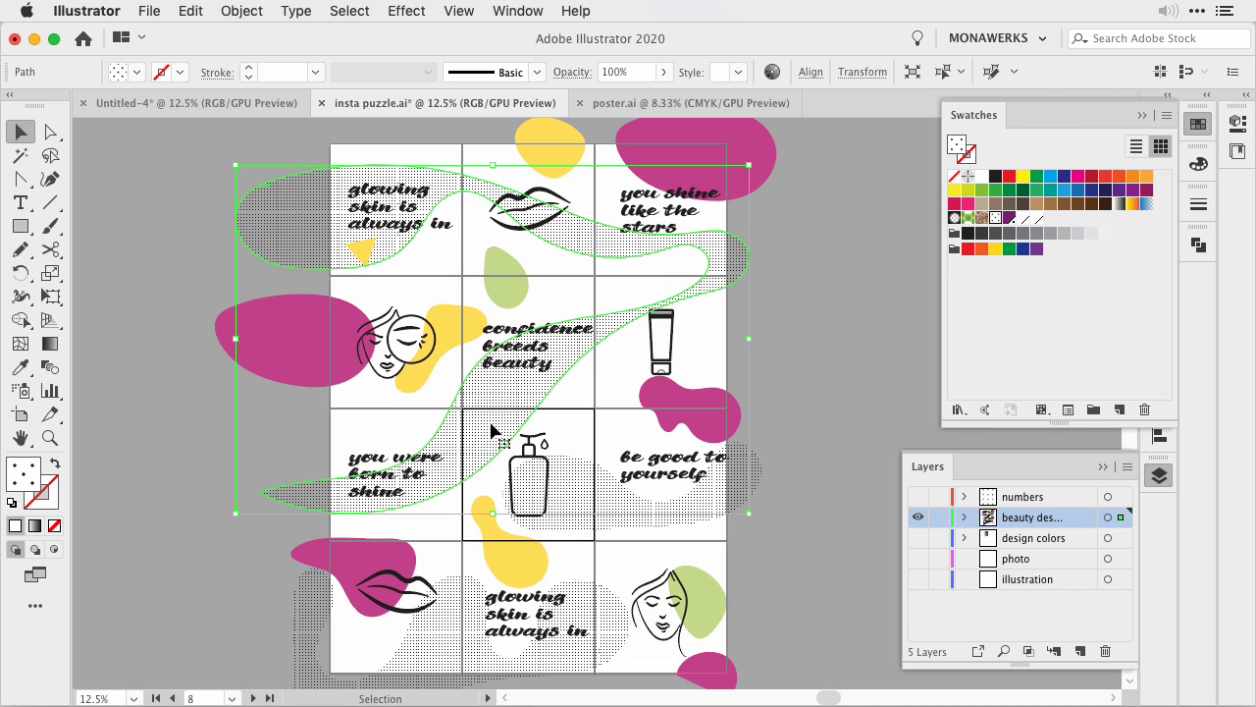
left_click(163, 488)
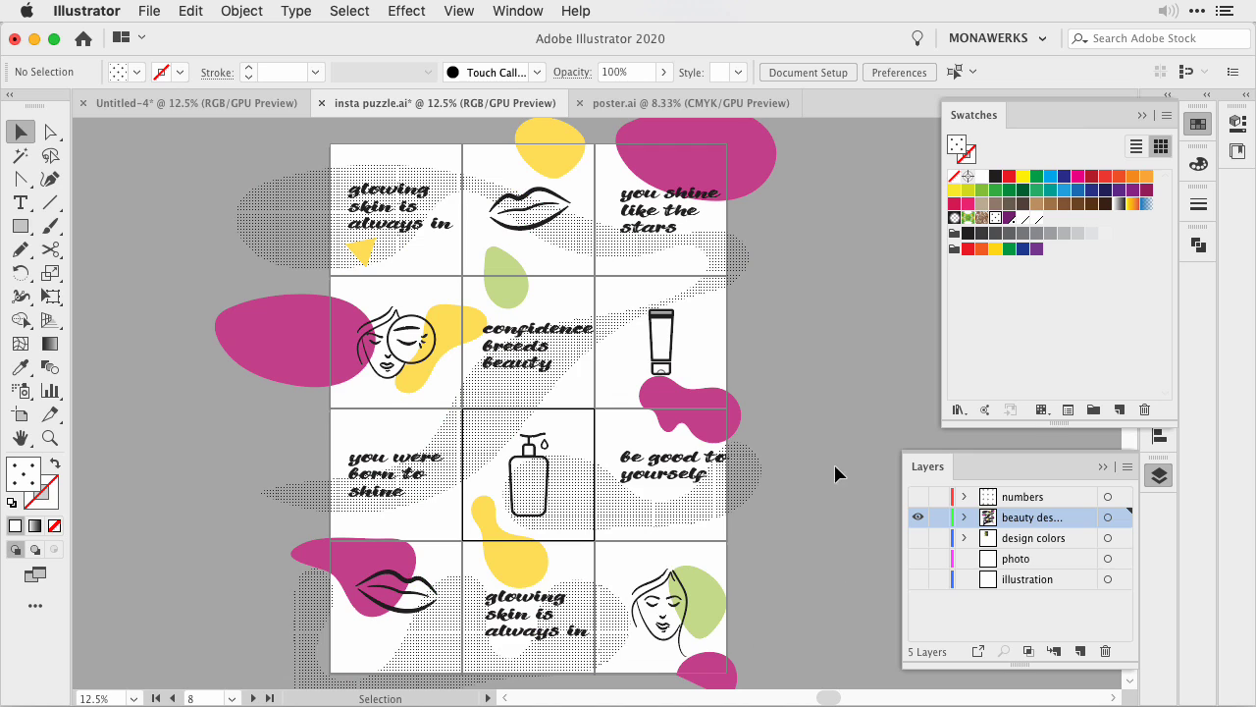
left_click_drag(703, 413, 675, 425)
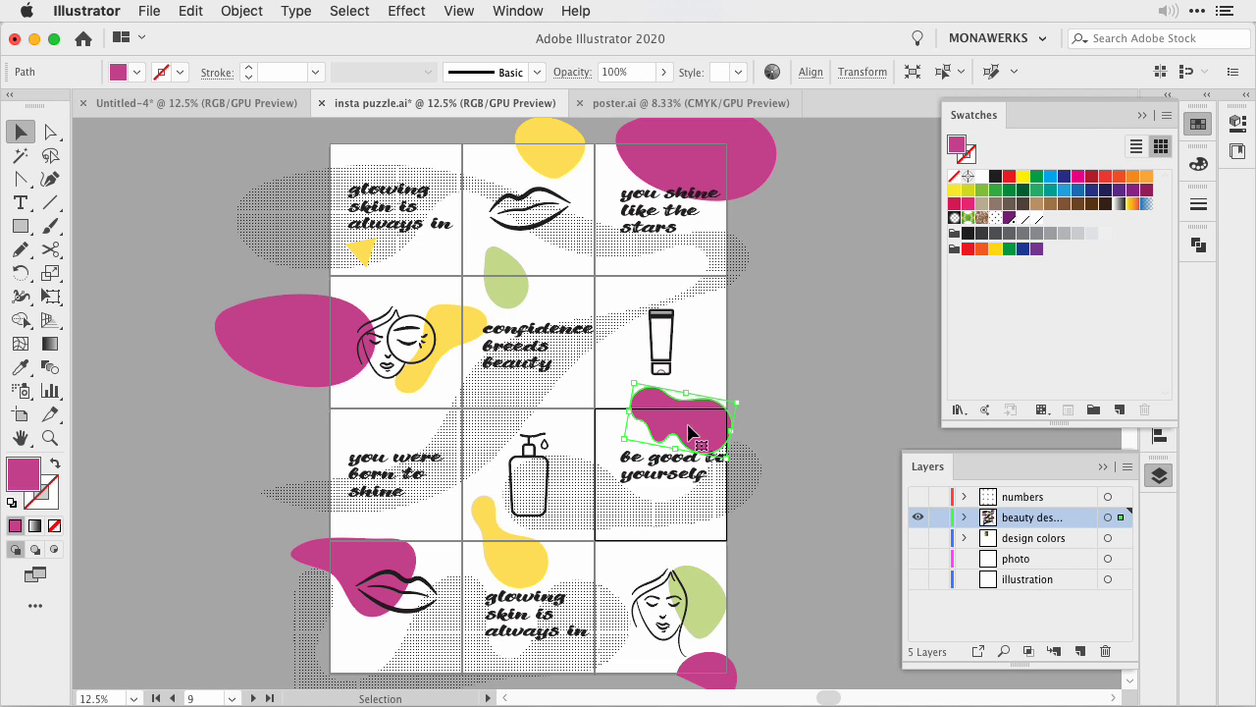
left_click(777, 370)
left_click_drag(703, 430, 708, 417)
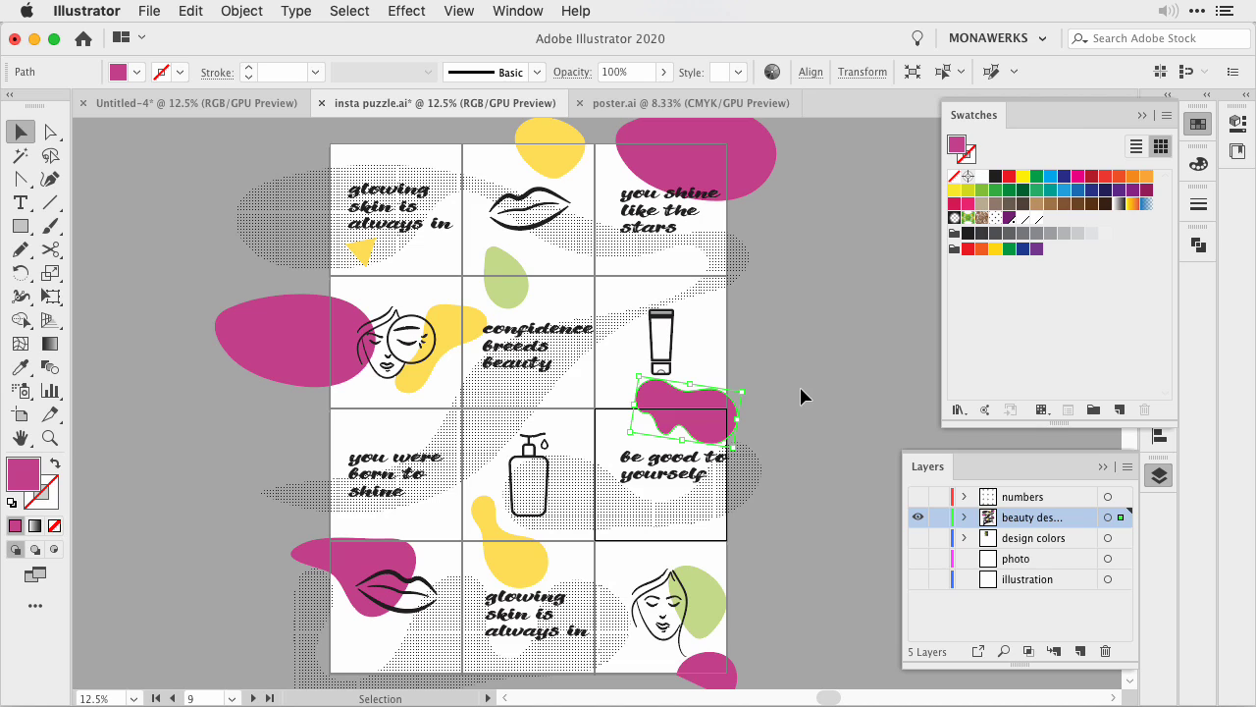
Examine the named artboards by viewing insta 12 and insta 1 up close from the artboard list
left_click(1142, 119)
left_click(1158, 366)
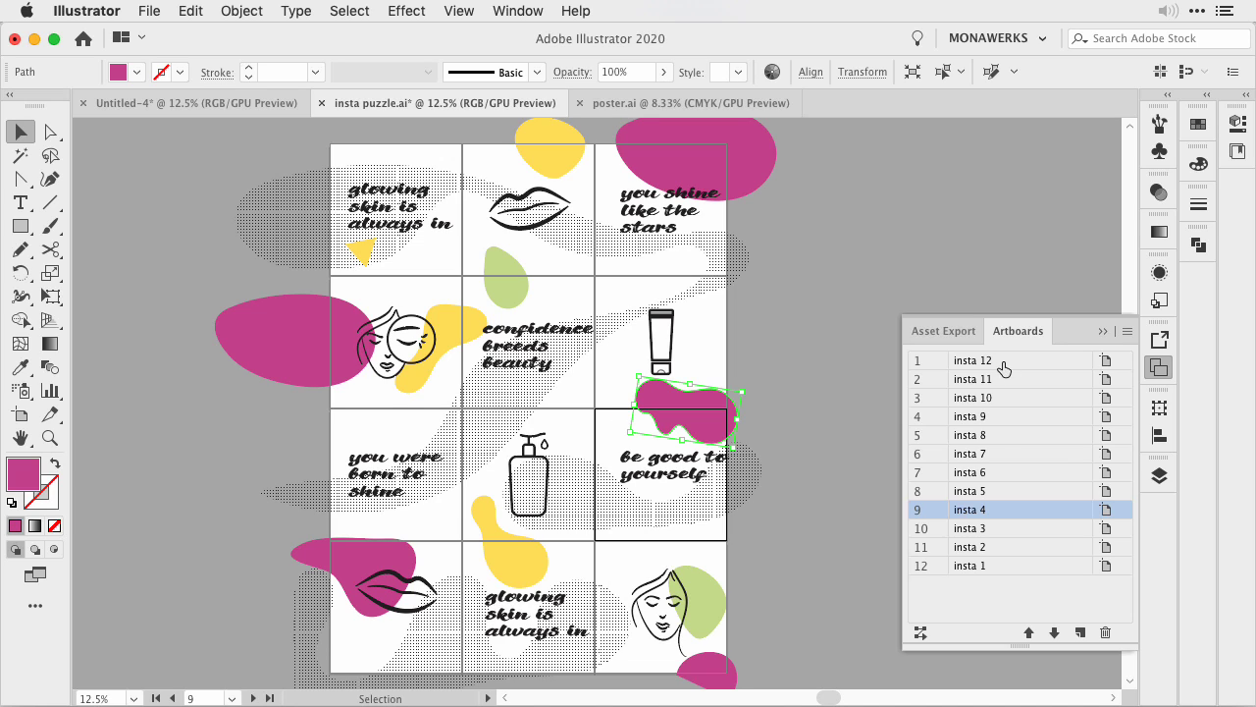
left_click(1017, 361)
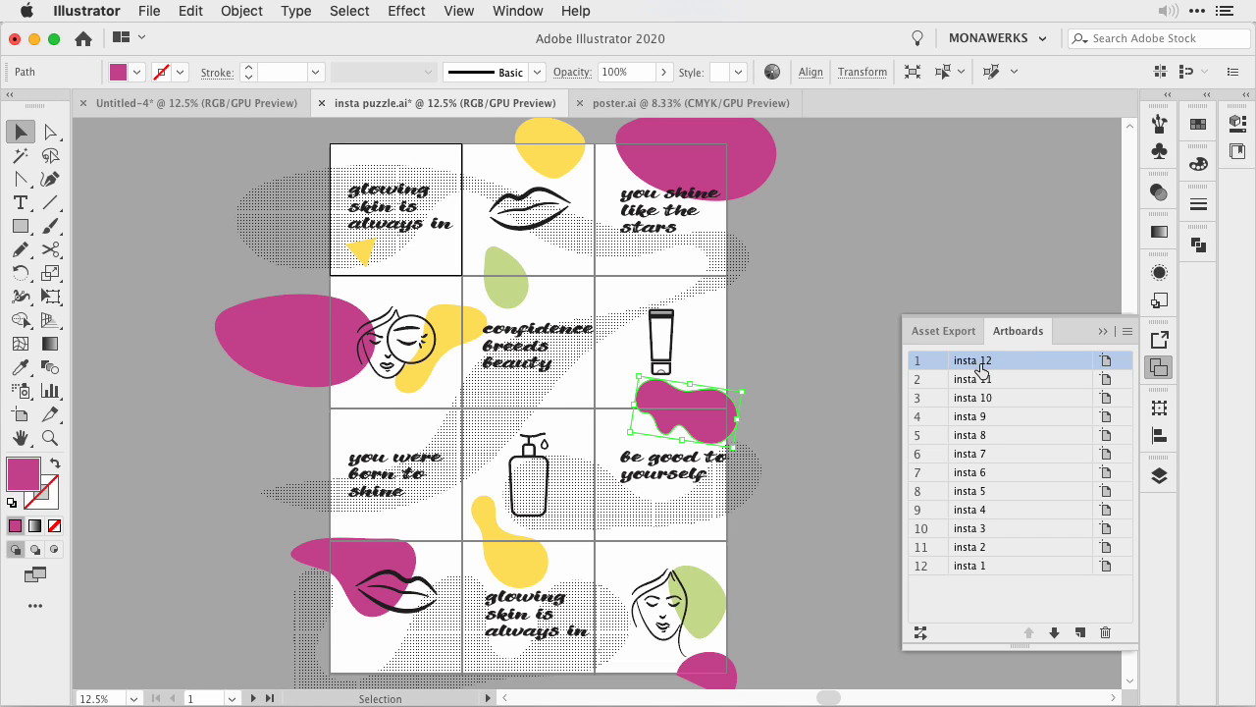
double_click(918, 360)
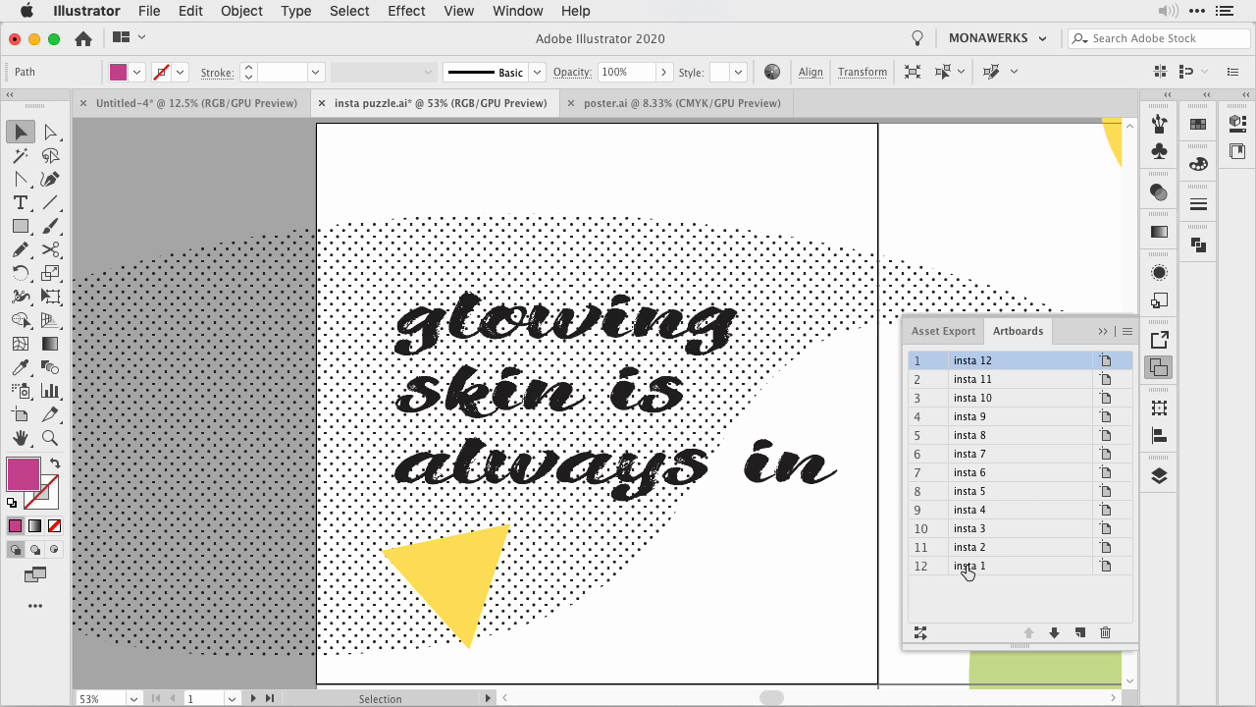
left_click(926, 567)
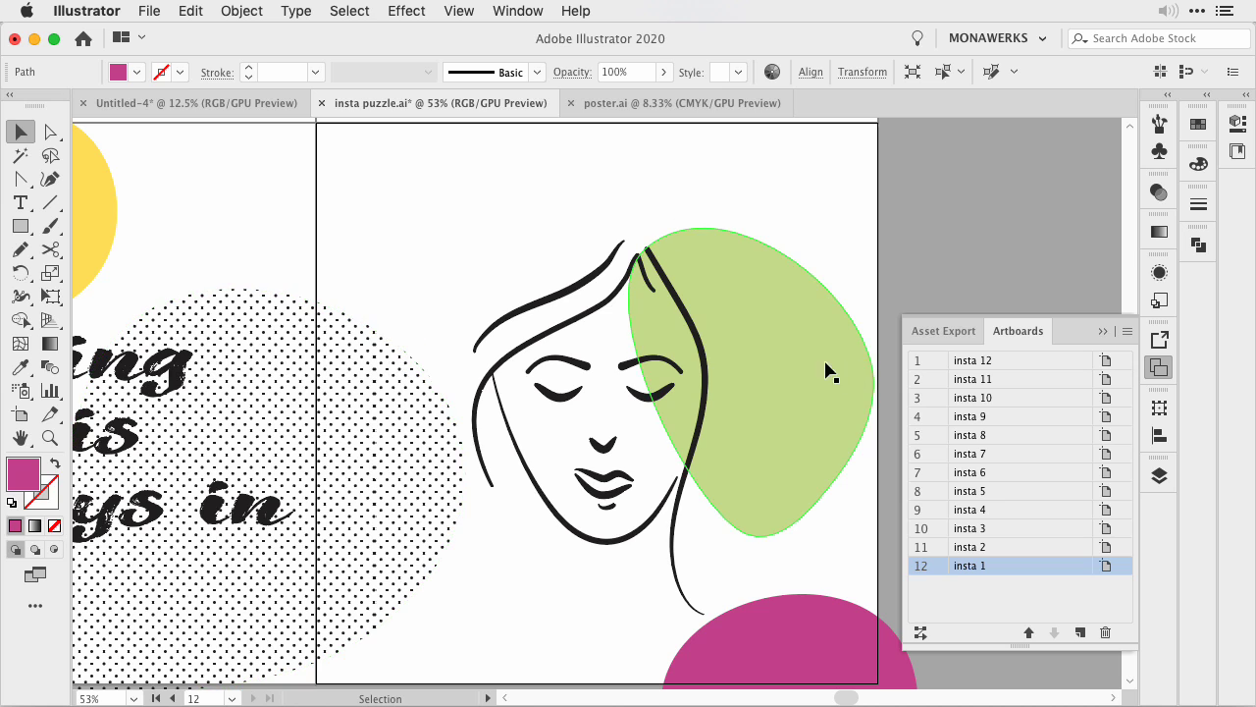
key("super+minus")
key("super+minus")
key("super+minus")
key("super+minus")
key("super+minus")
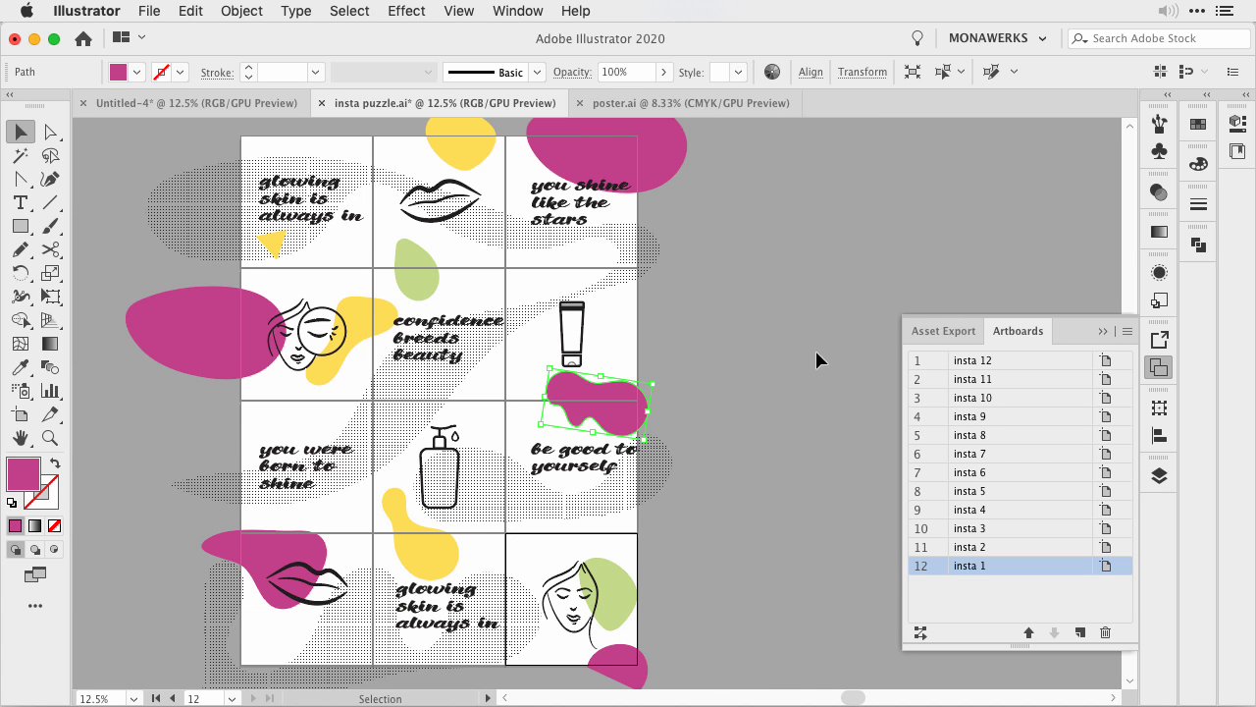
Deselect the magenta blob, hide the numbers layer over the beauty design and bring up the artboard list
left_click_drag(718, 421, 845, 372)
left_click(846, 372)
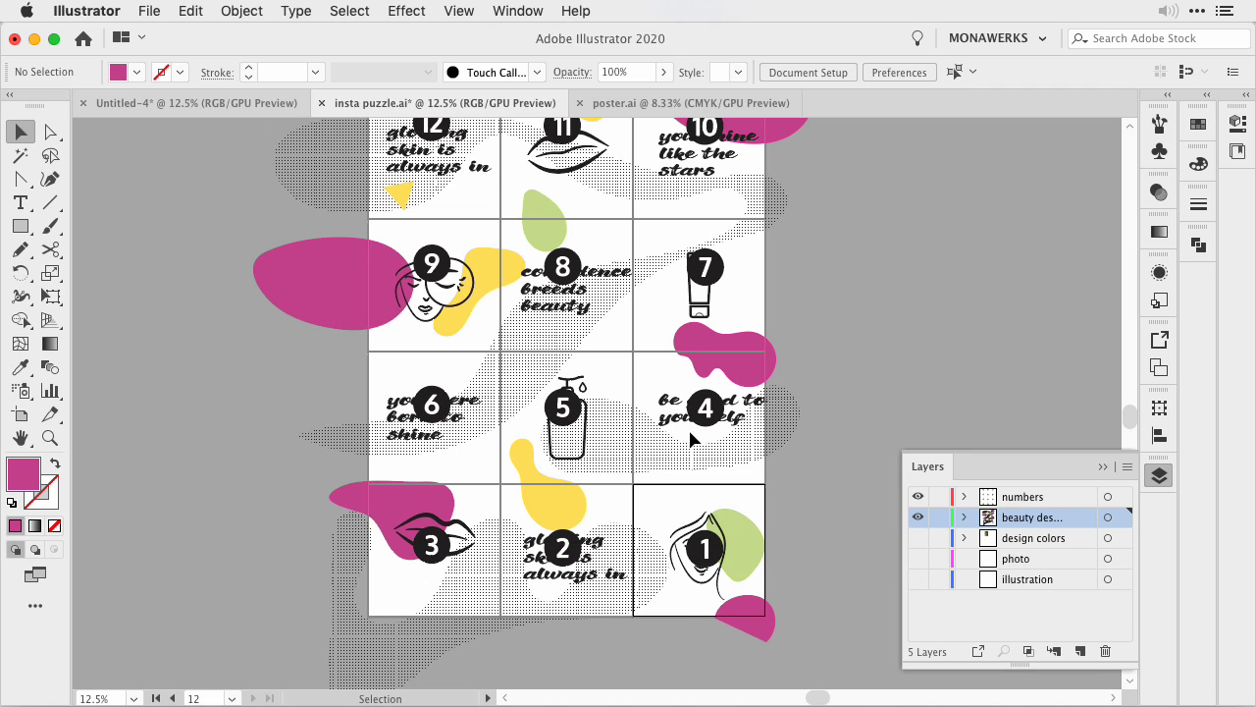
left_click(917, 499)
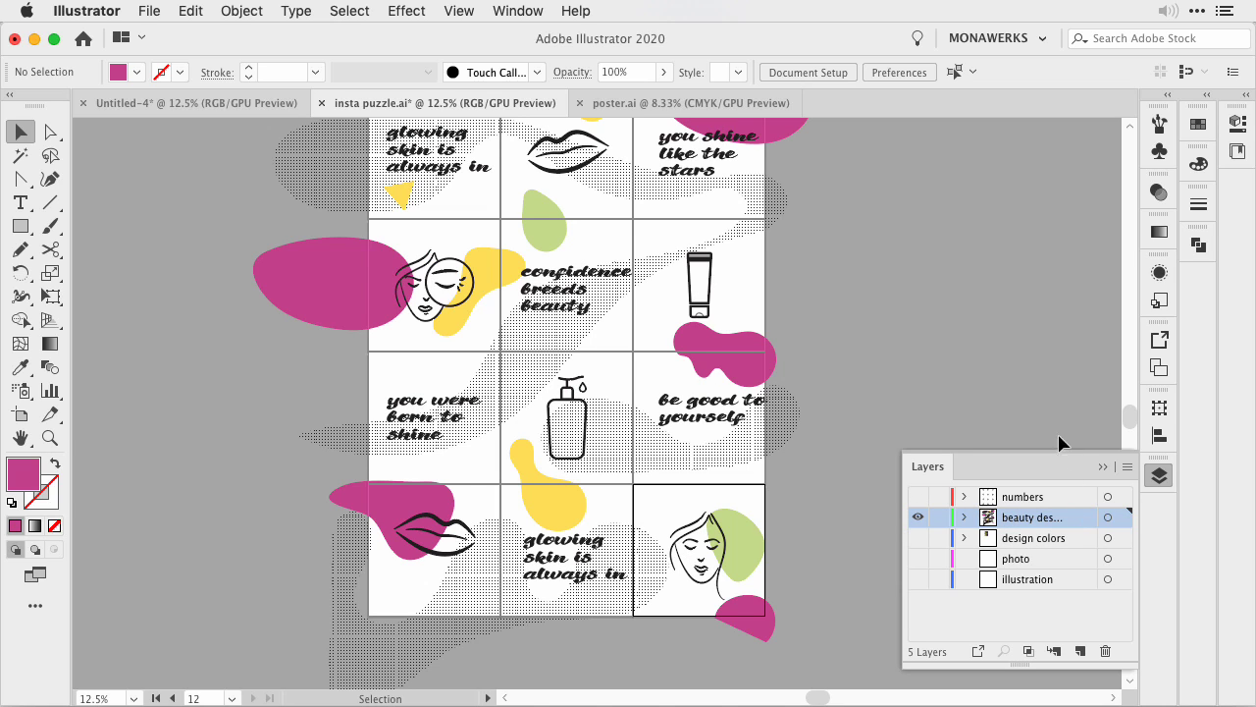
left_click_drag(899, 237, 886, 282)
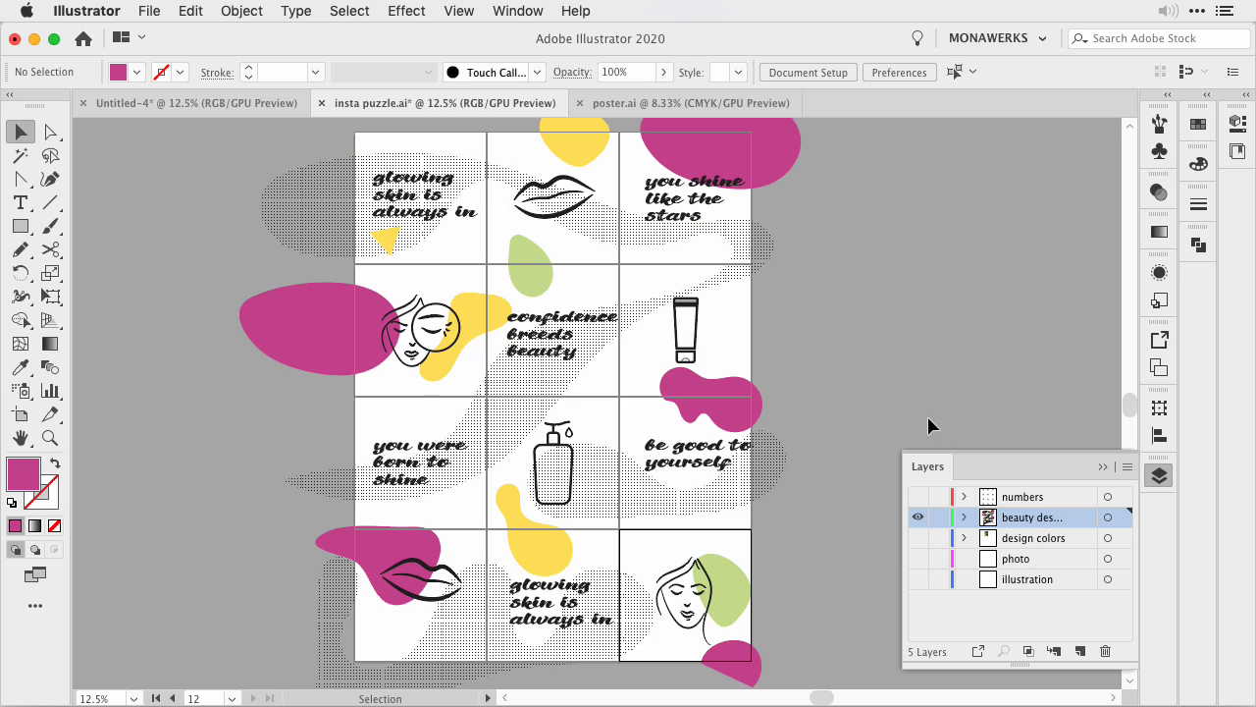
left_click(1159, 366)
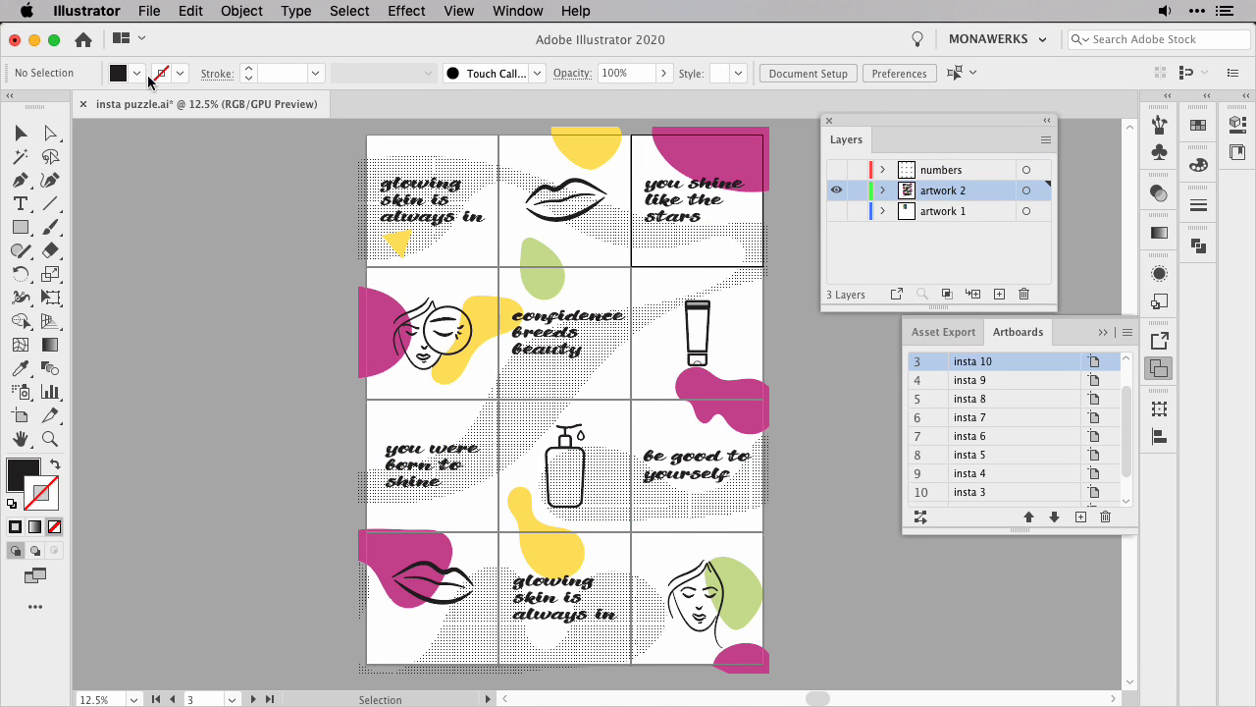
Start an Export for Screens of all artboards and choose the insta puzzle folder as the destination
left_click(152, 12)
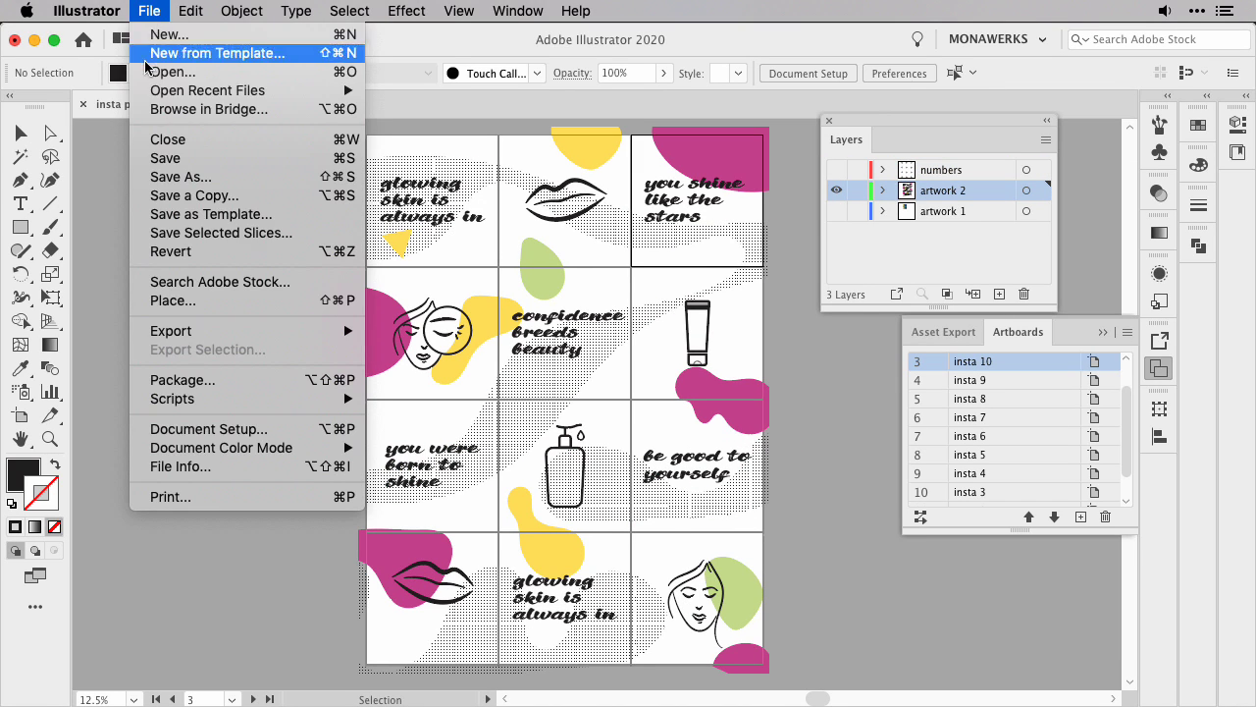
mouse_move(277, 334)
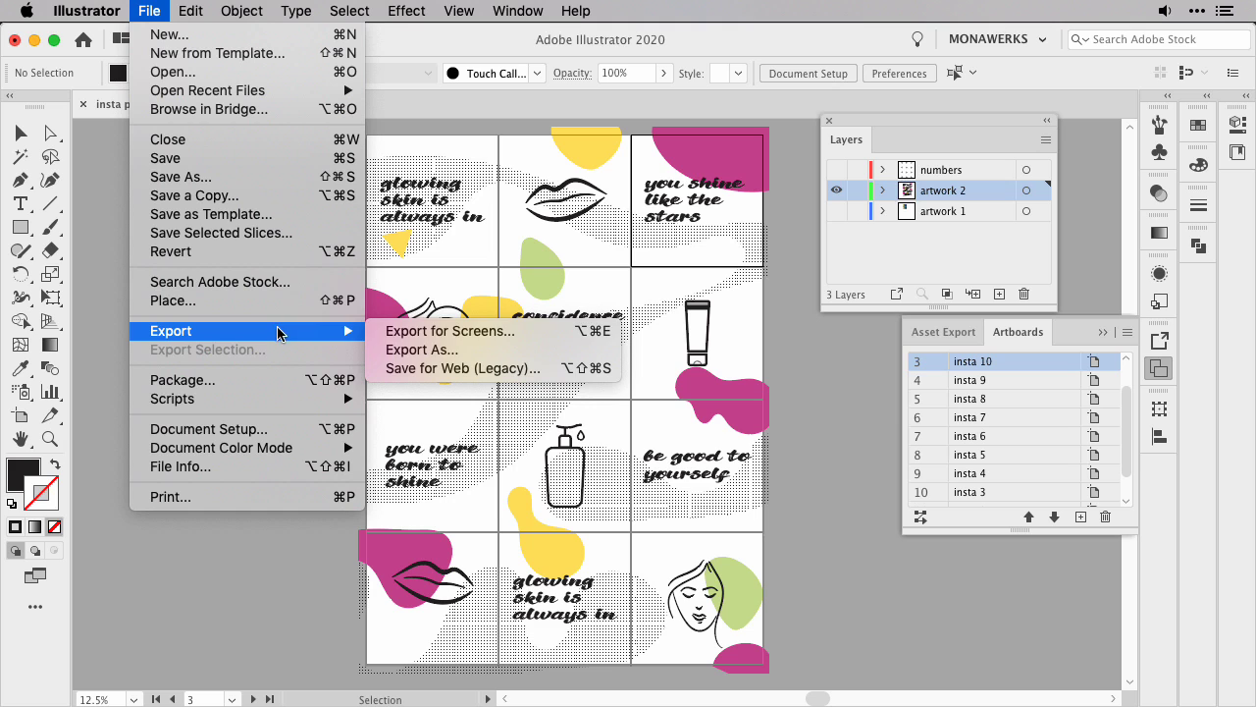
left_click(456, 335)
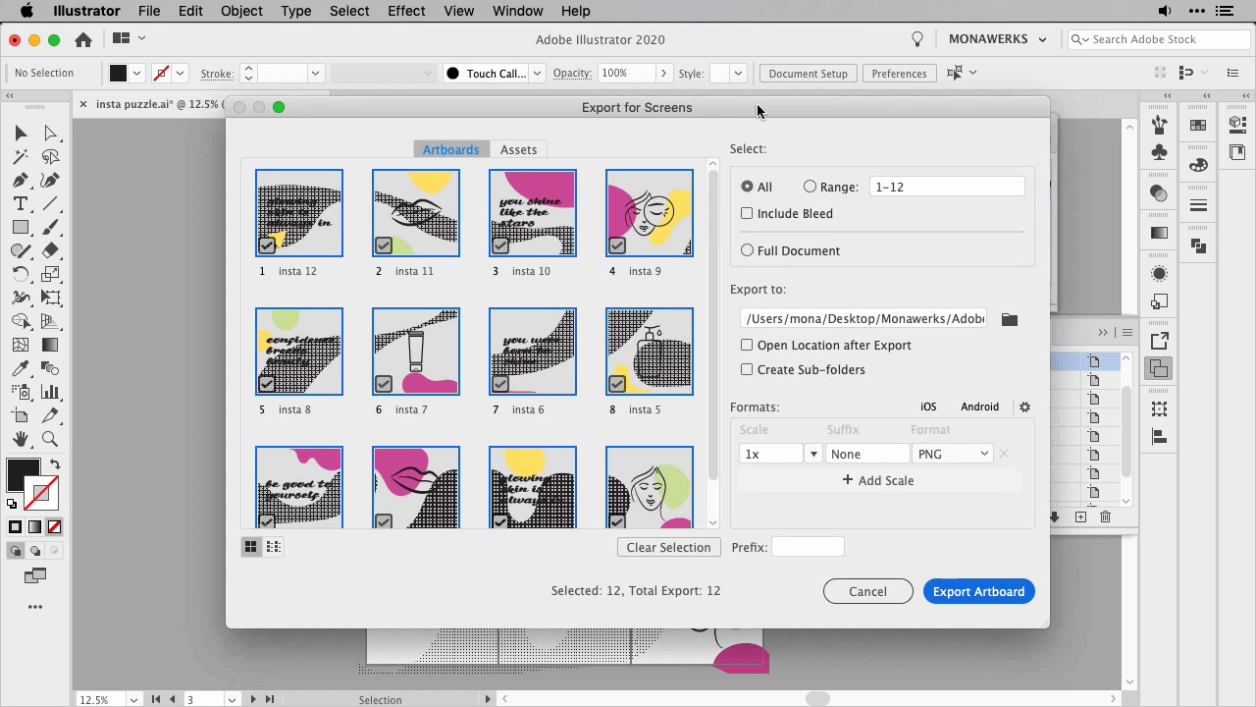
left_click_drag(759, 108, 748, 87)
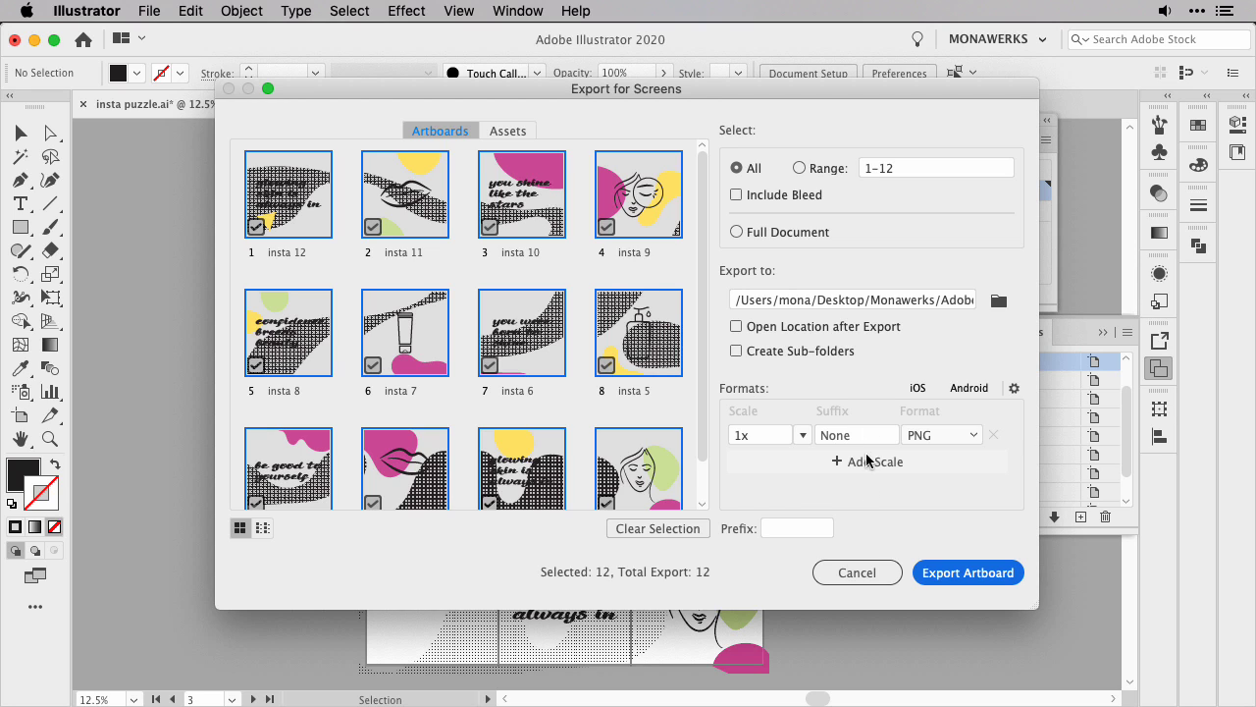
left_click(997, 302)
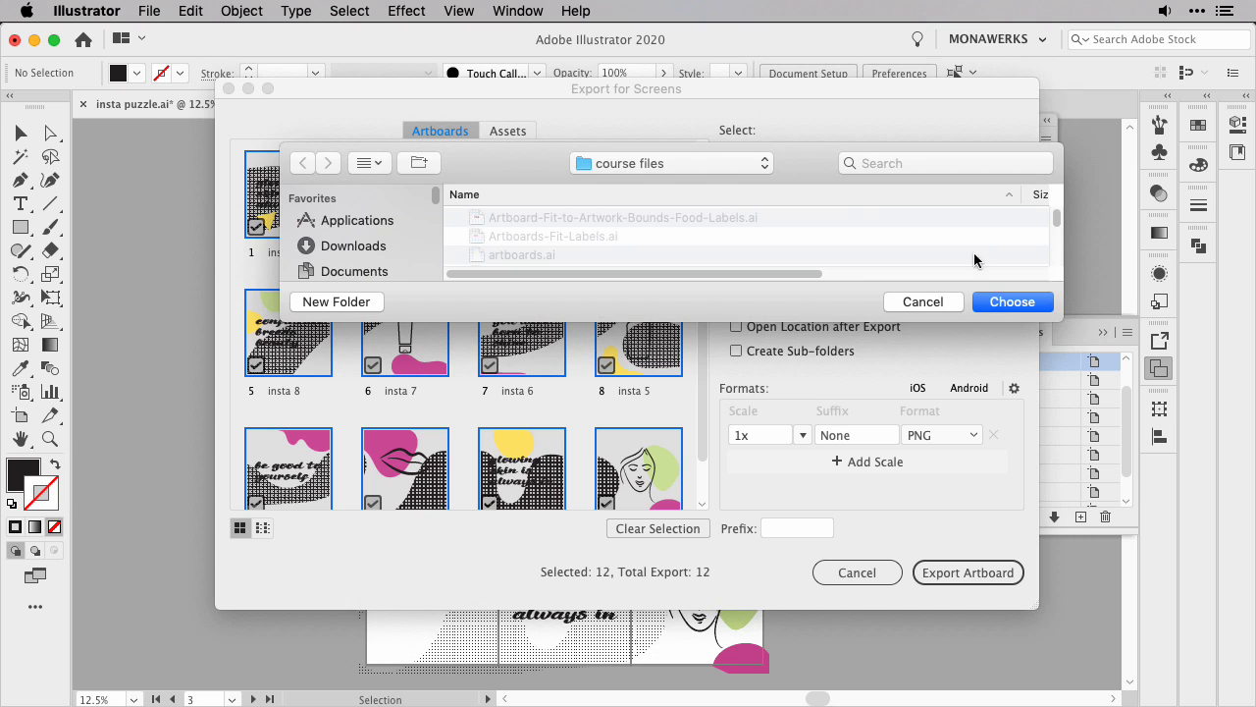
scroll(1058, 217, "down", 5)
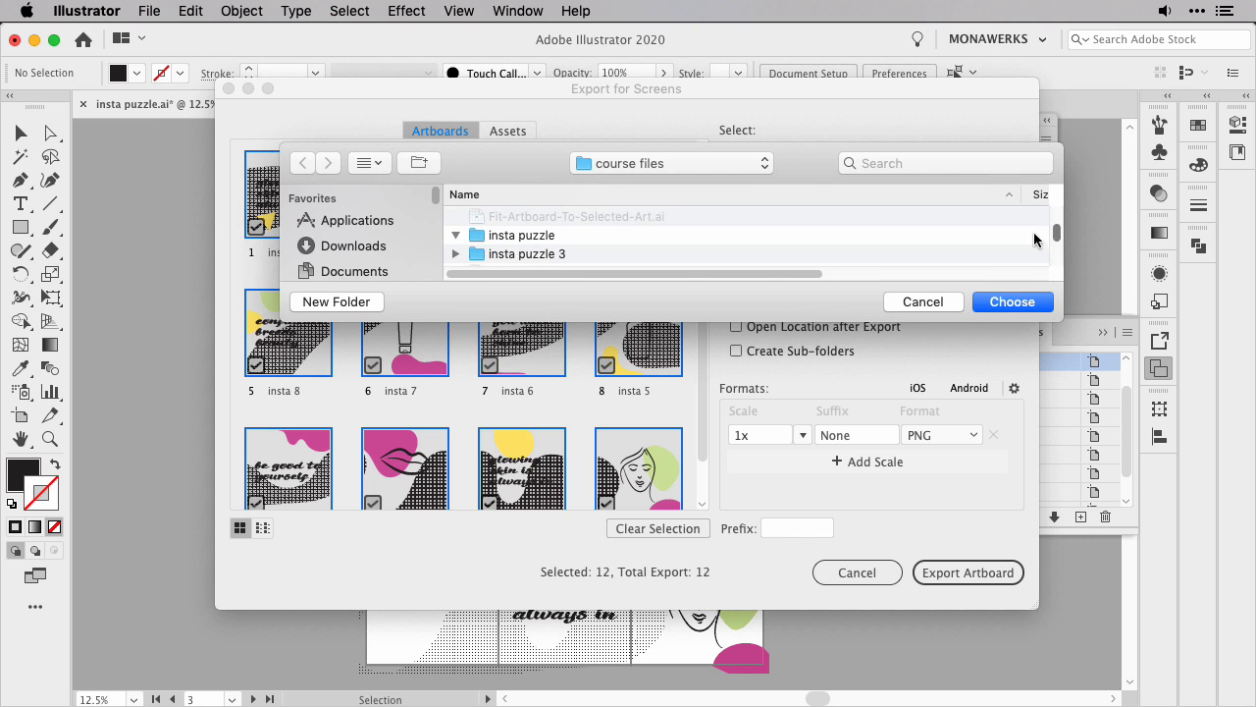
left_click(463, 239)
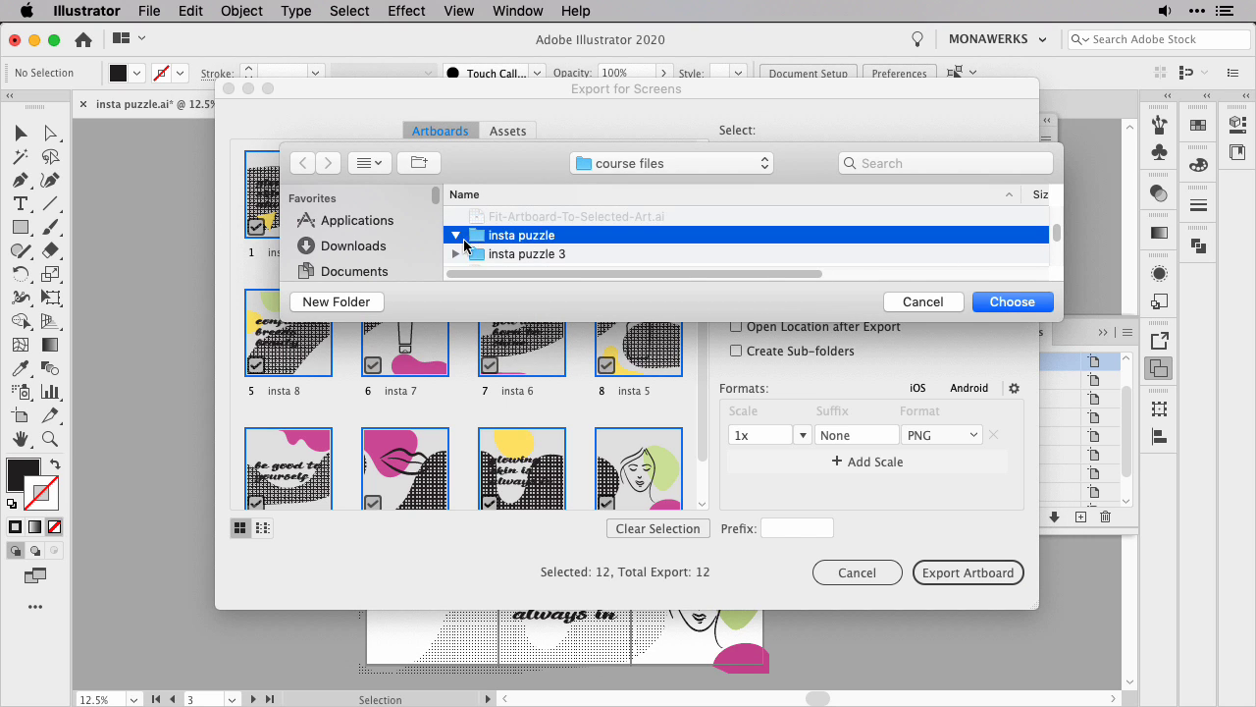
left_click(1010, 303)
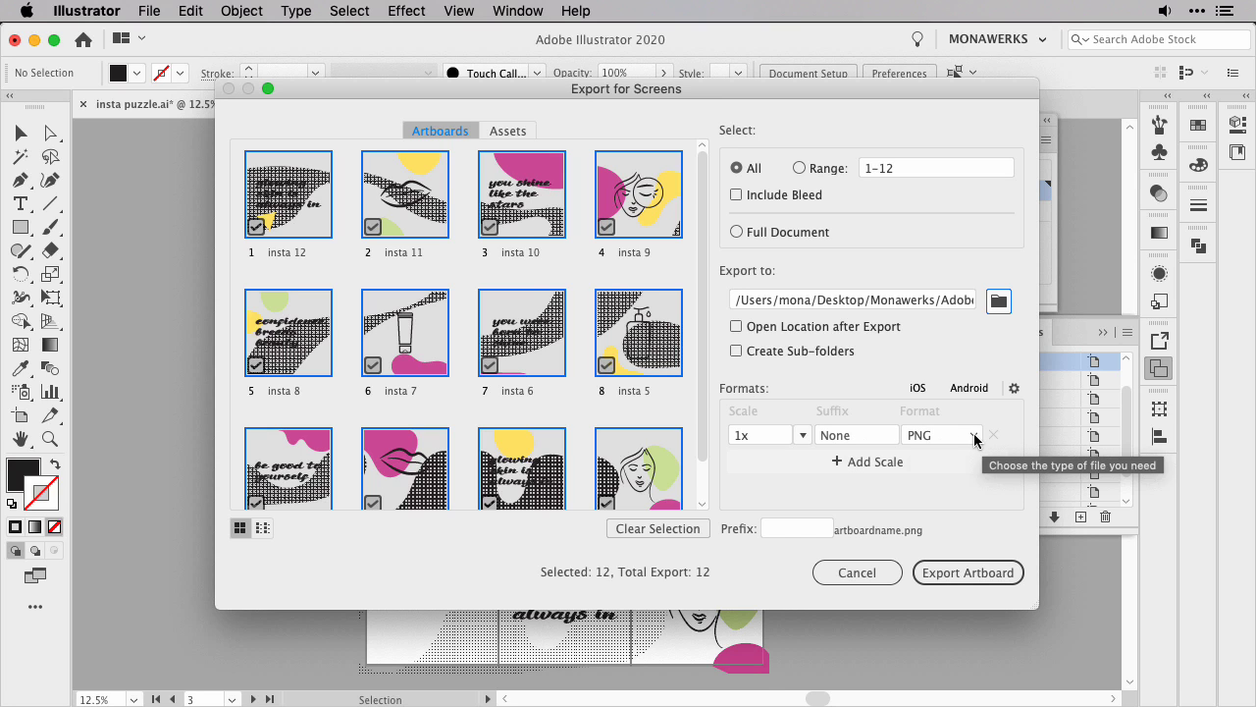
Keep PNG as the format, set its background color to White and export all 12 artboards
left_click(953, 438)
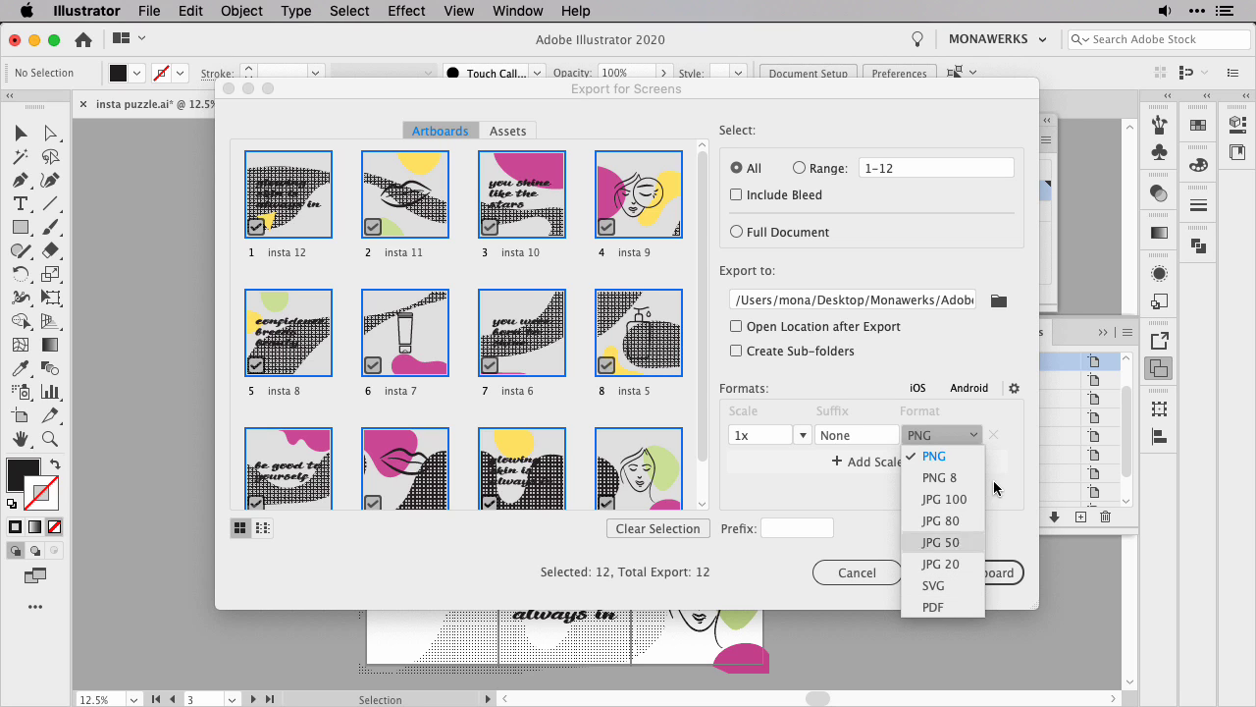
left_click(1019, 446)
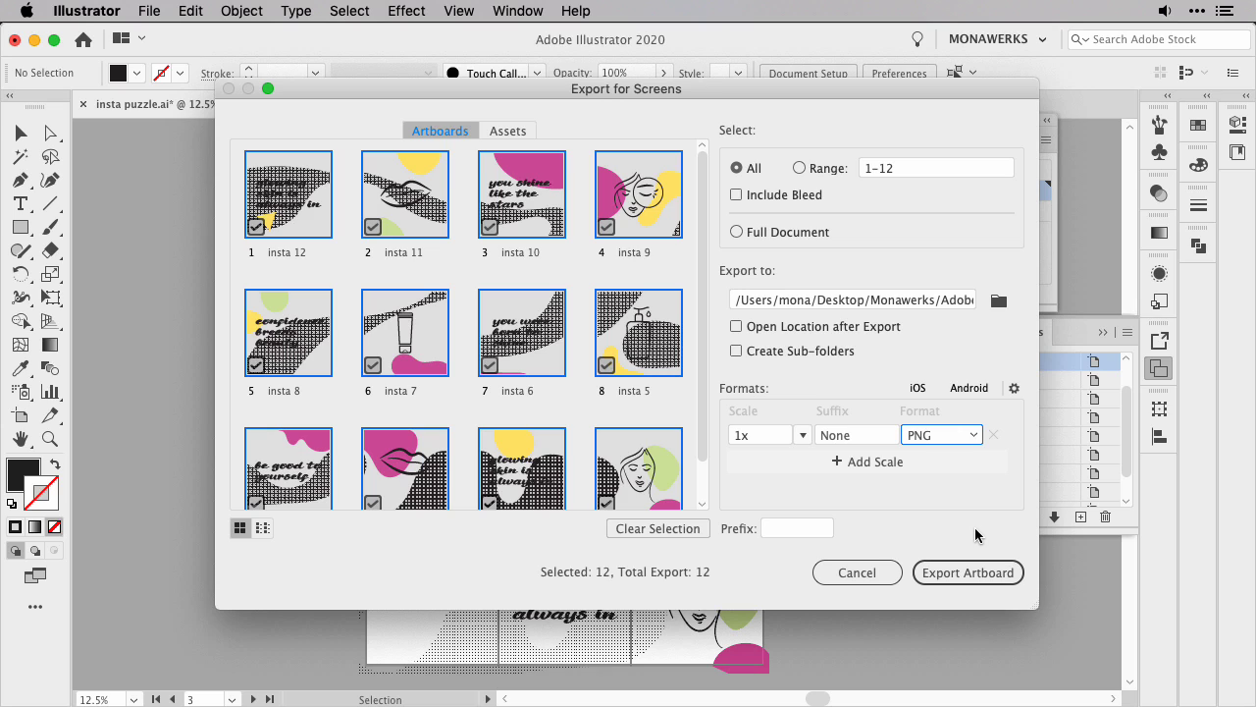
left_click(1013, 389)
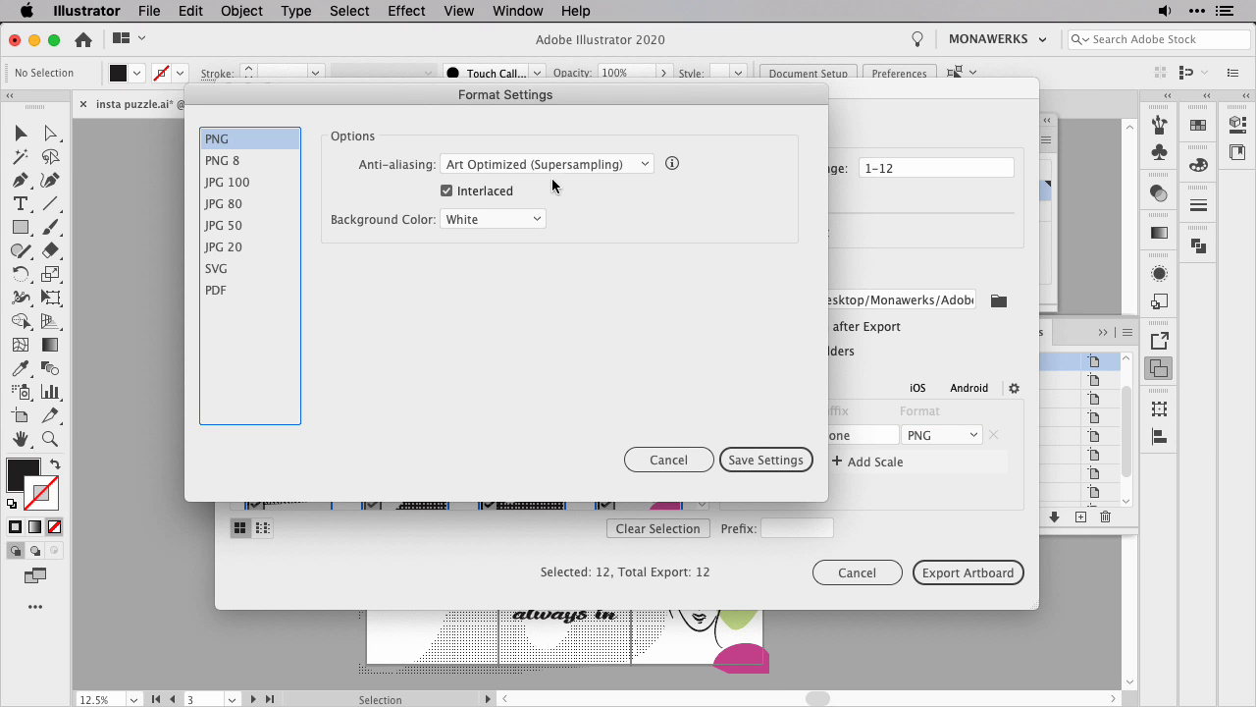
left_click(524, 219)
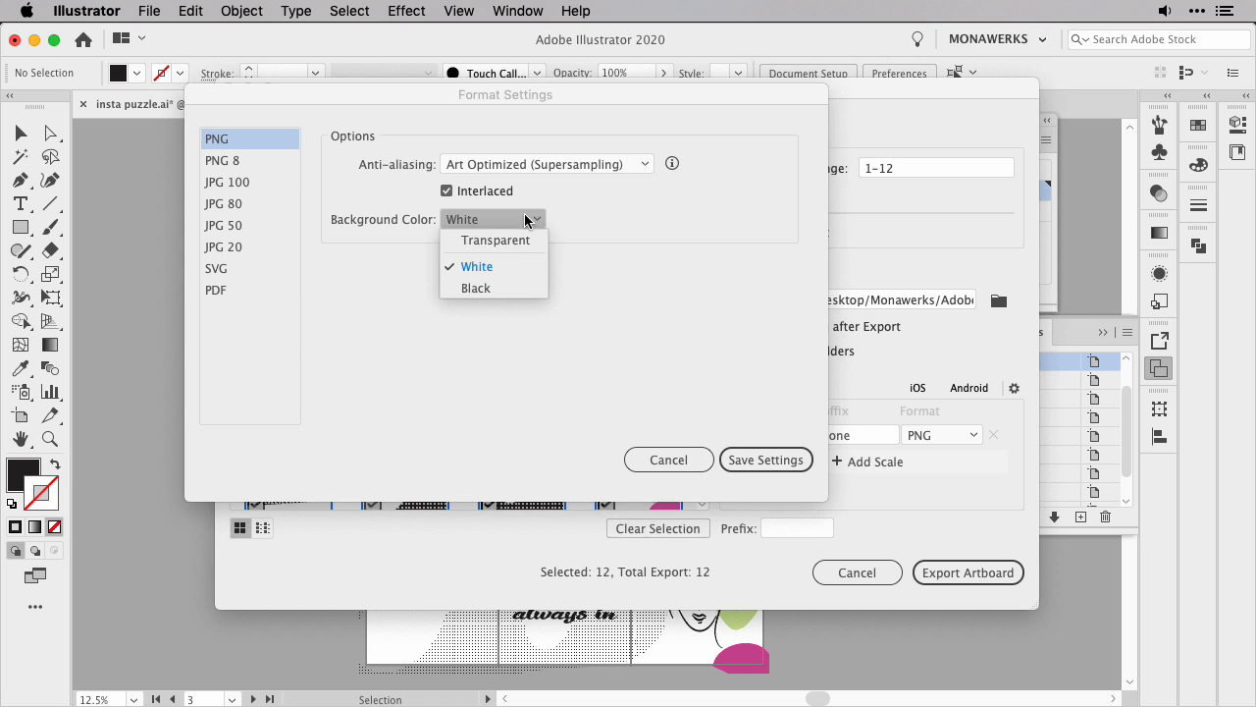
left_click(502, 271)
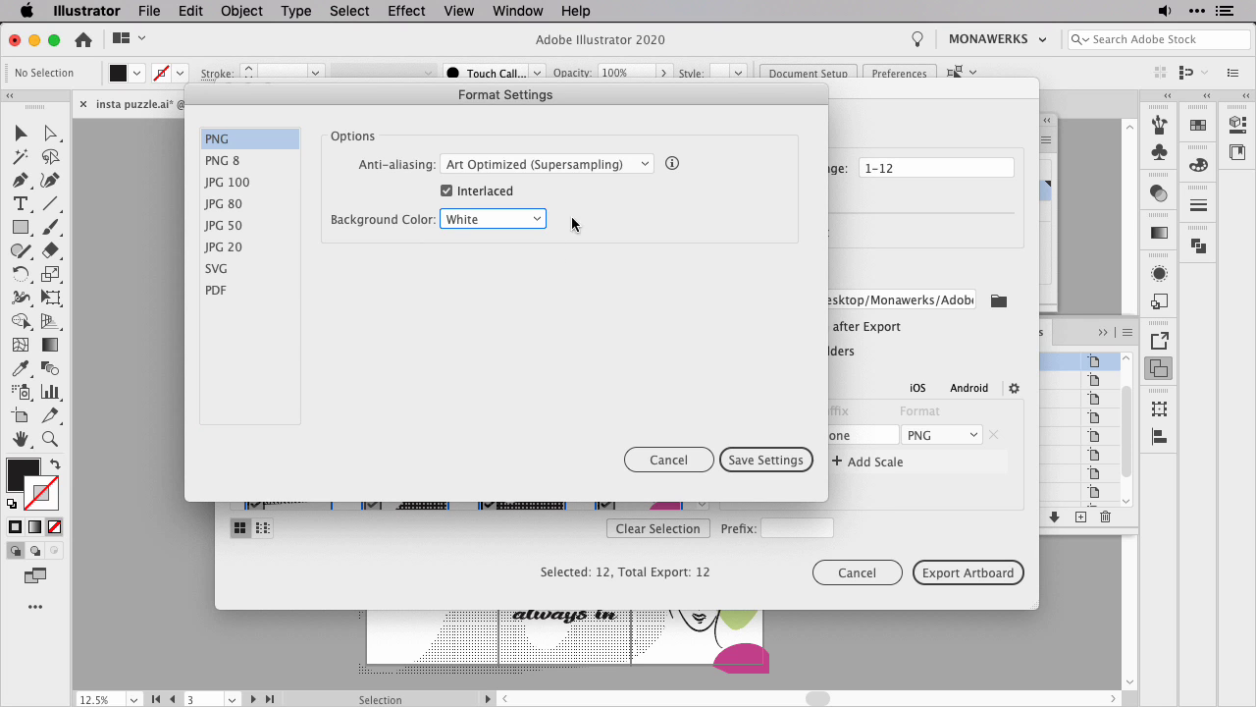
left_click(765, 459)
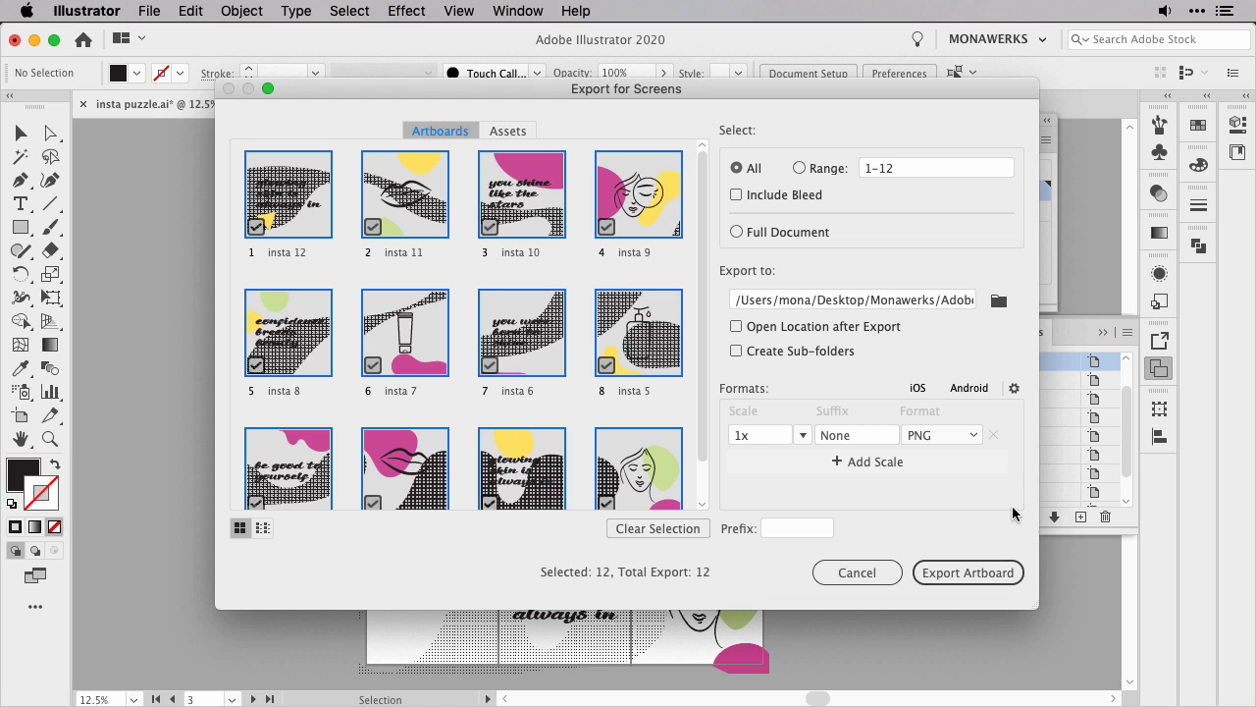
left_click(968, 572)
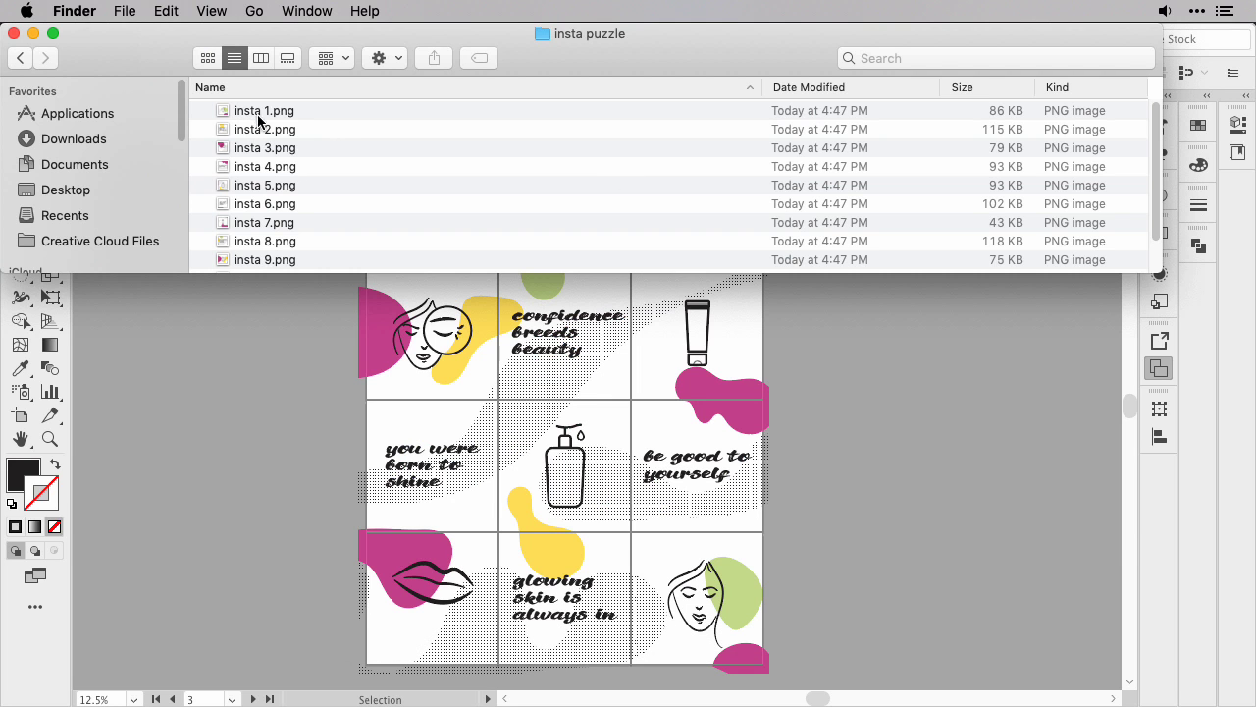
Examine the exported images in the insta puzzle folder, previewing from insta 1.png to insta 5.png, and close the folder window
left_click(270, 113)
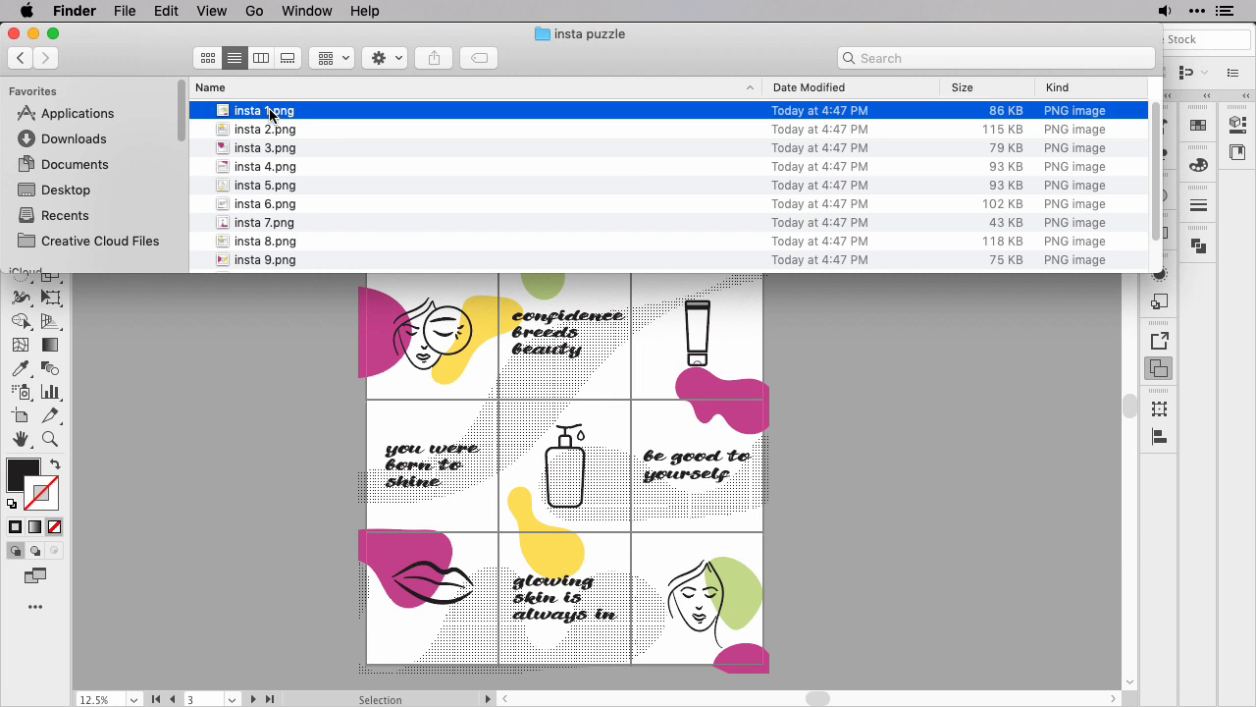
key("space")
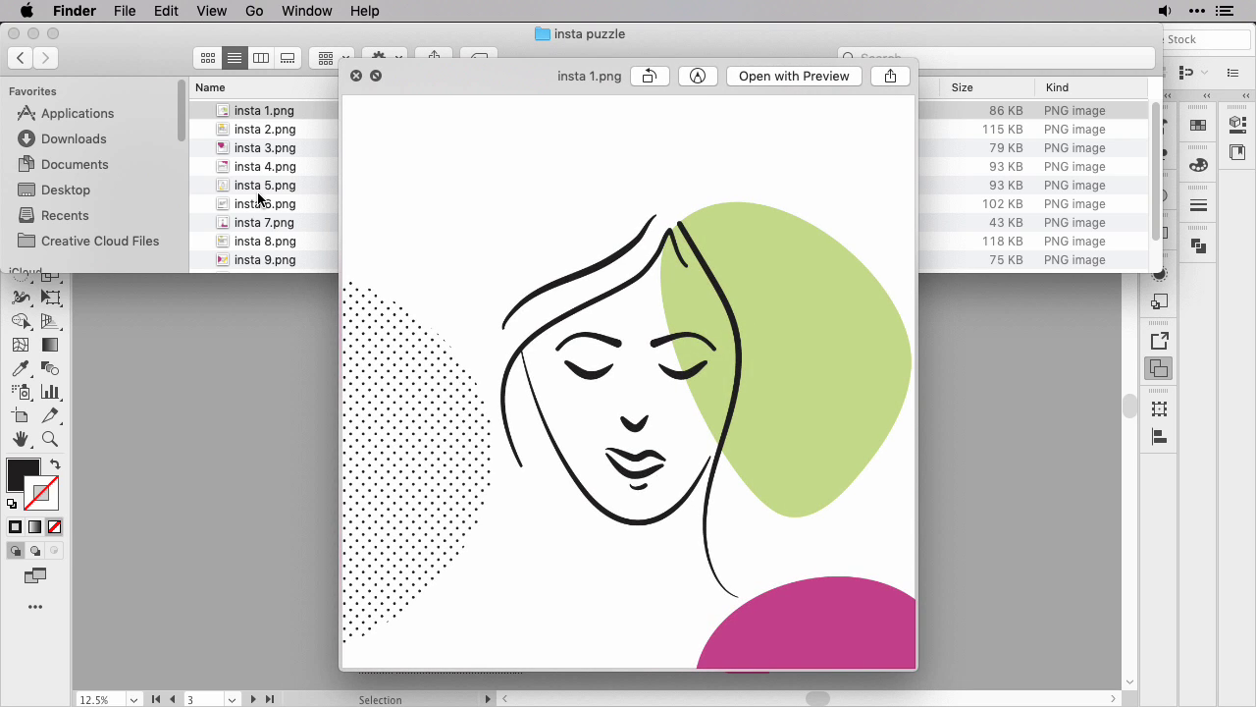
key("Down")
key("Down")
key("Down")
key("Down")
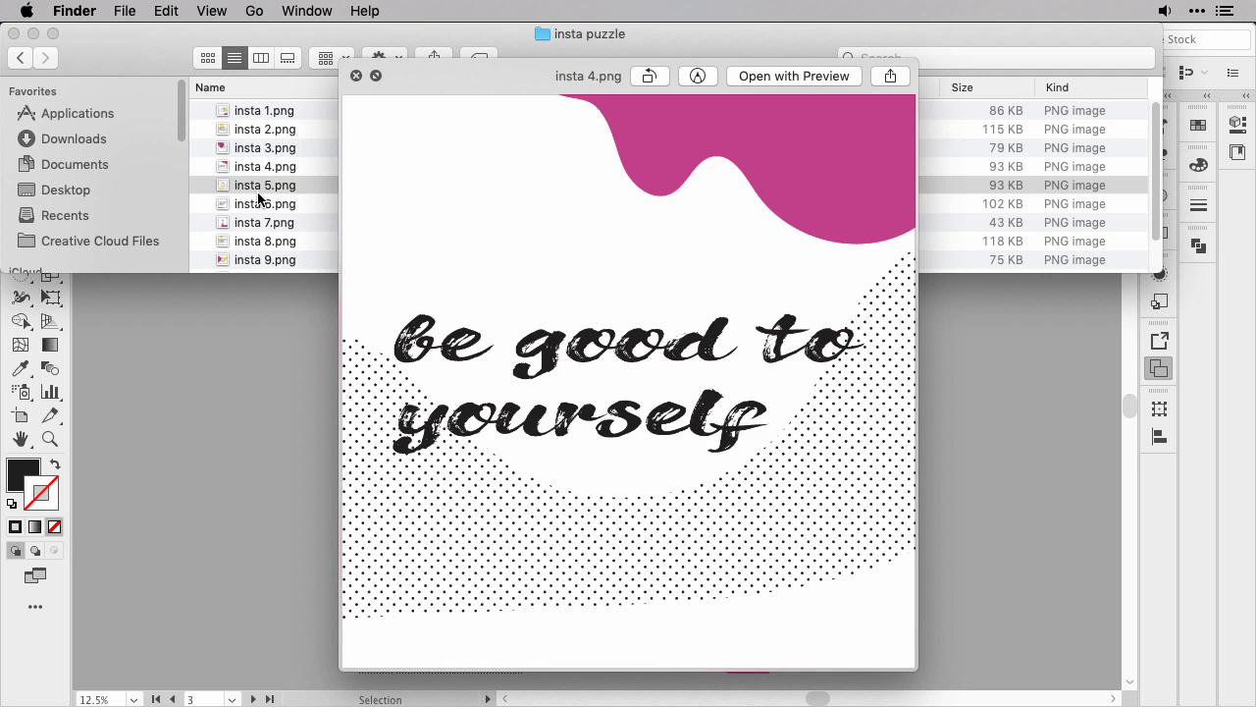
key("space")
scroll(1155, 220, "down", 2)
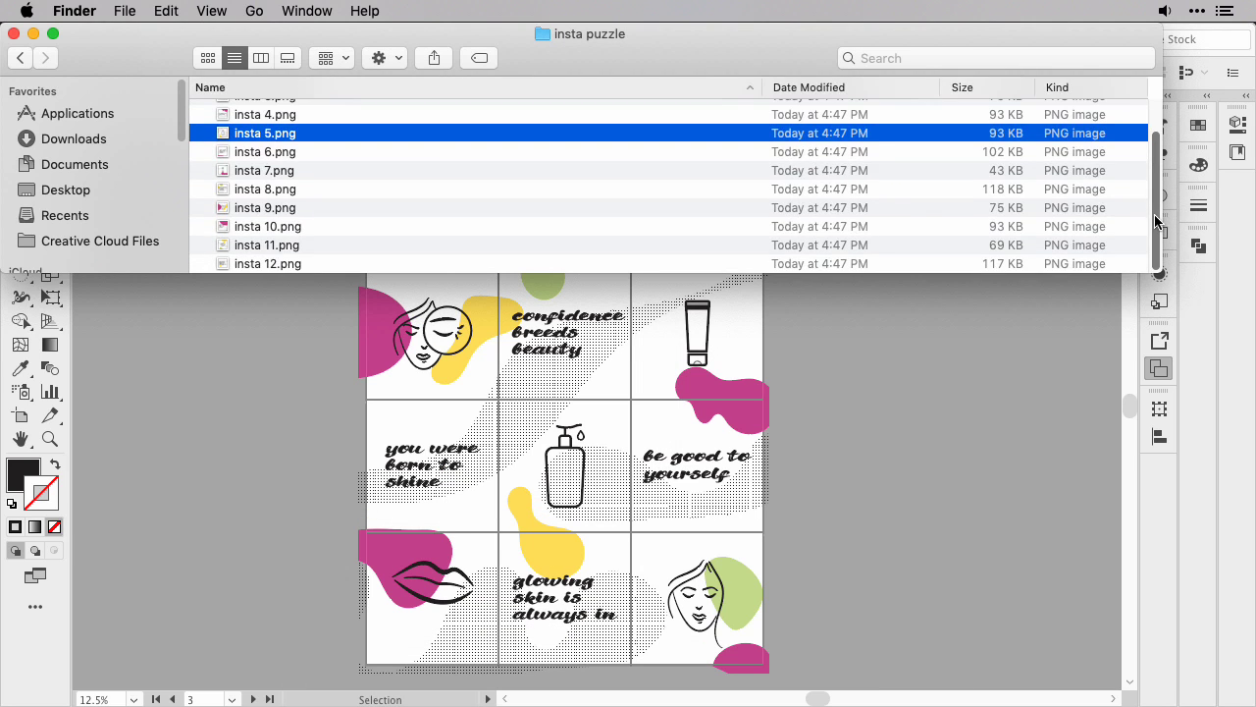
scroll(1155, 221, "up", 3)
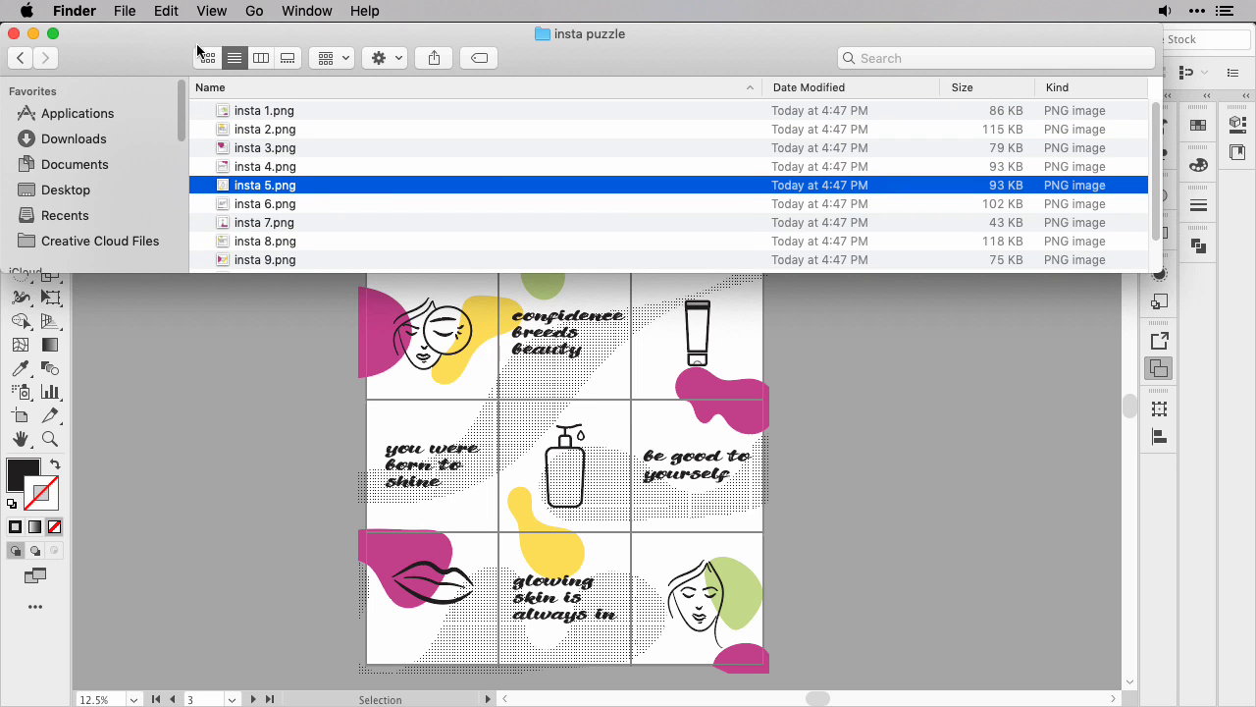
left_click(14, 39)
left_click(917, 271)
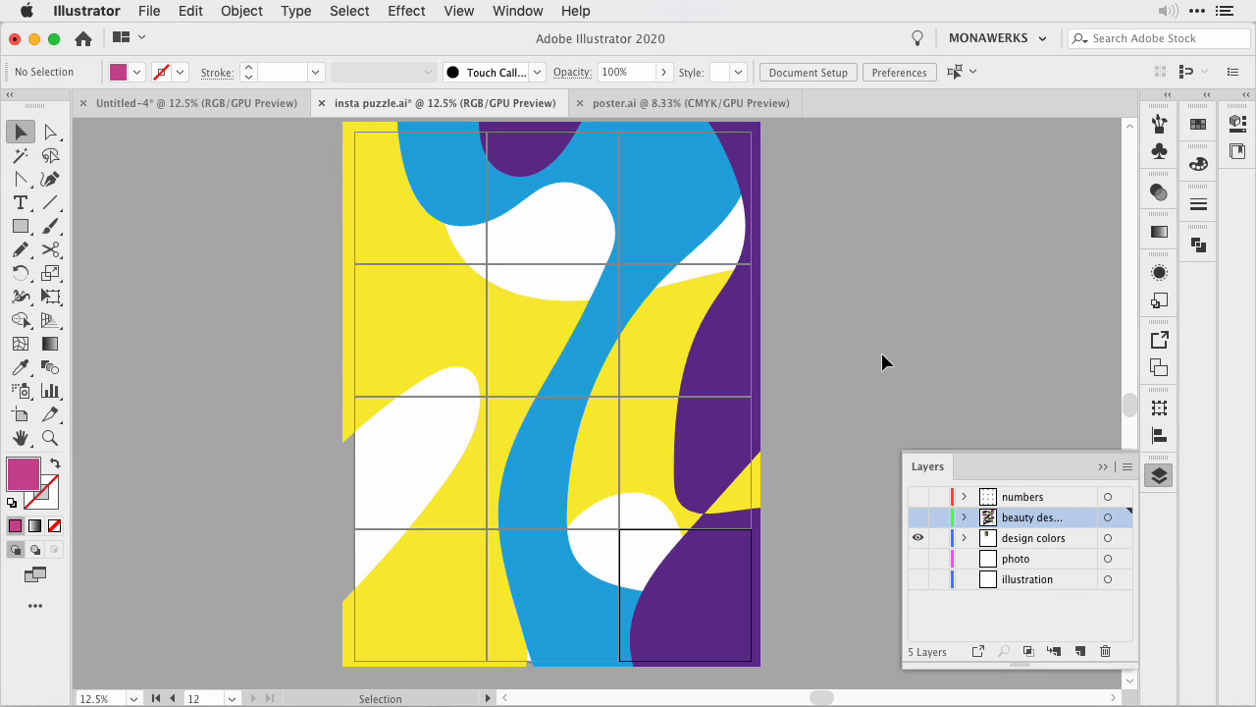
Recolor the large yellow shape on the design colors layer with an orange swatch
key("a")
left_click(384, 241)
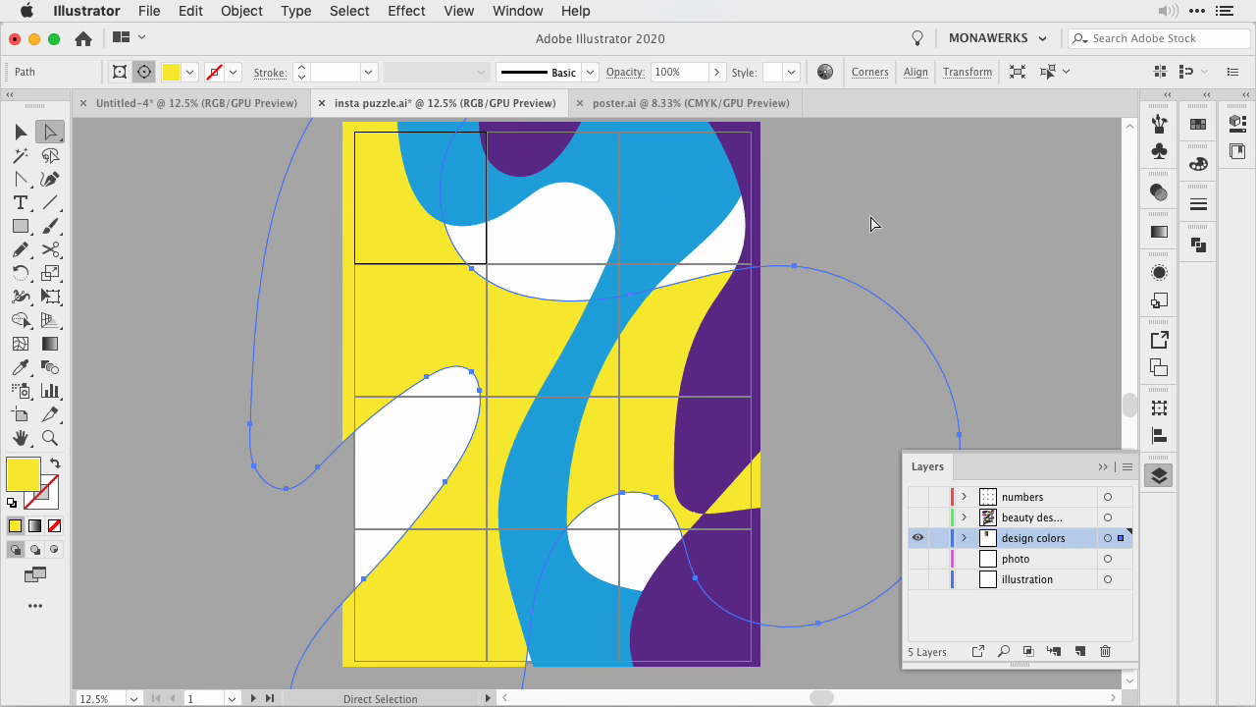
left_click(120, 210)
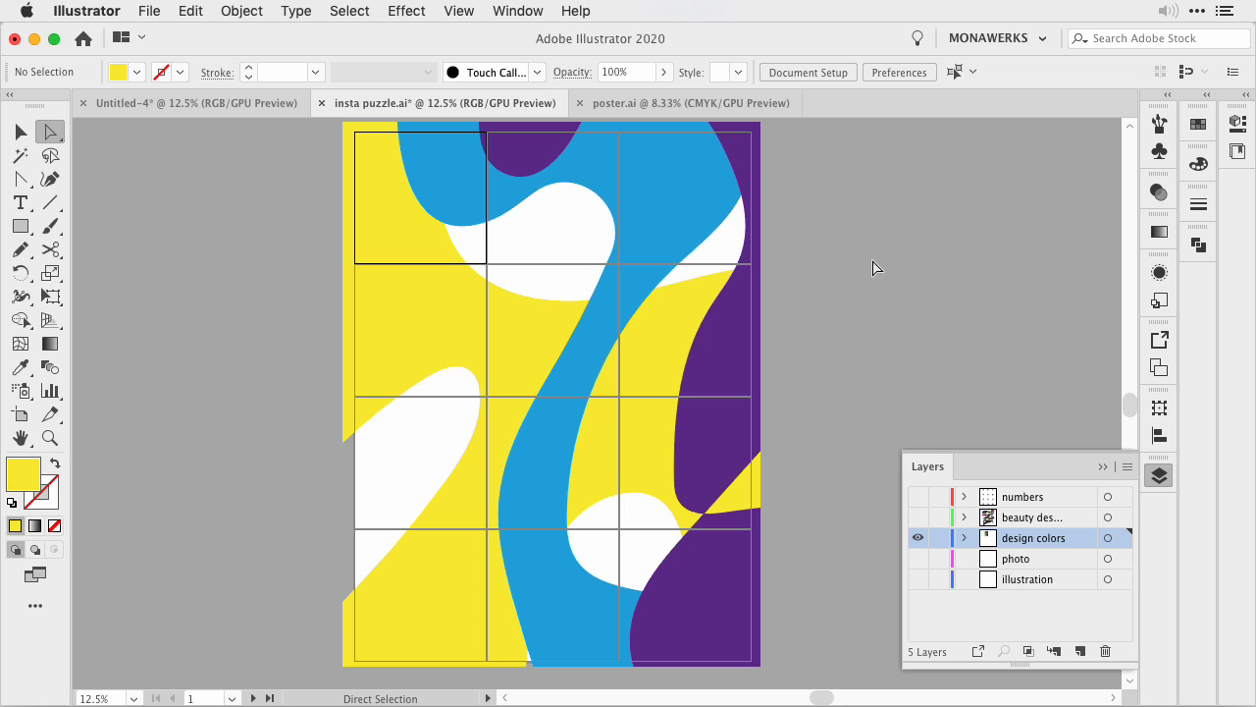
left_click(430, 285)
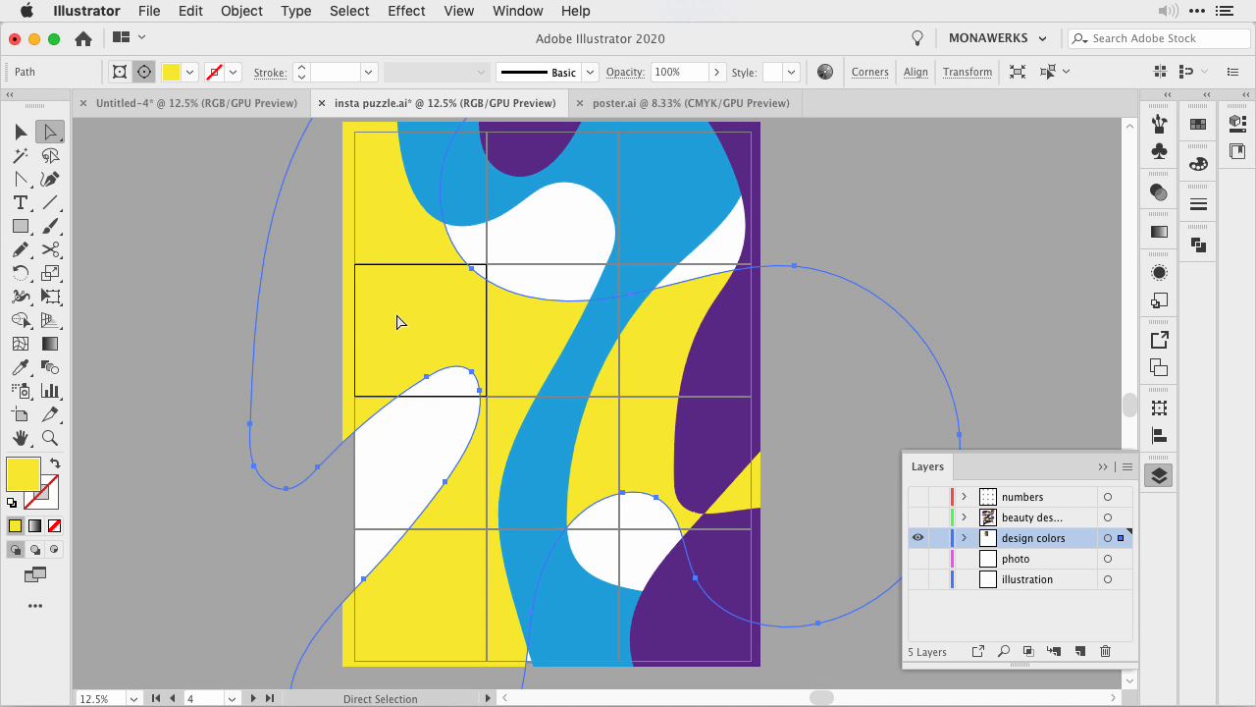
left_click(1197, 124)
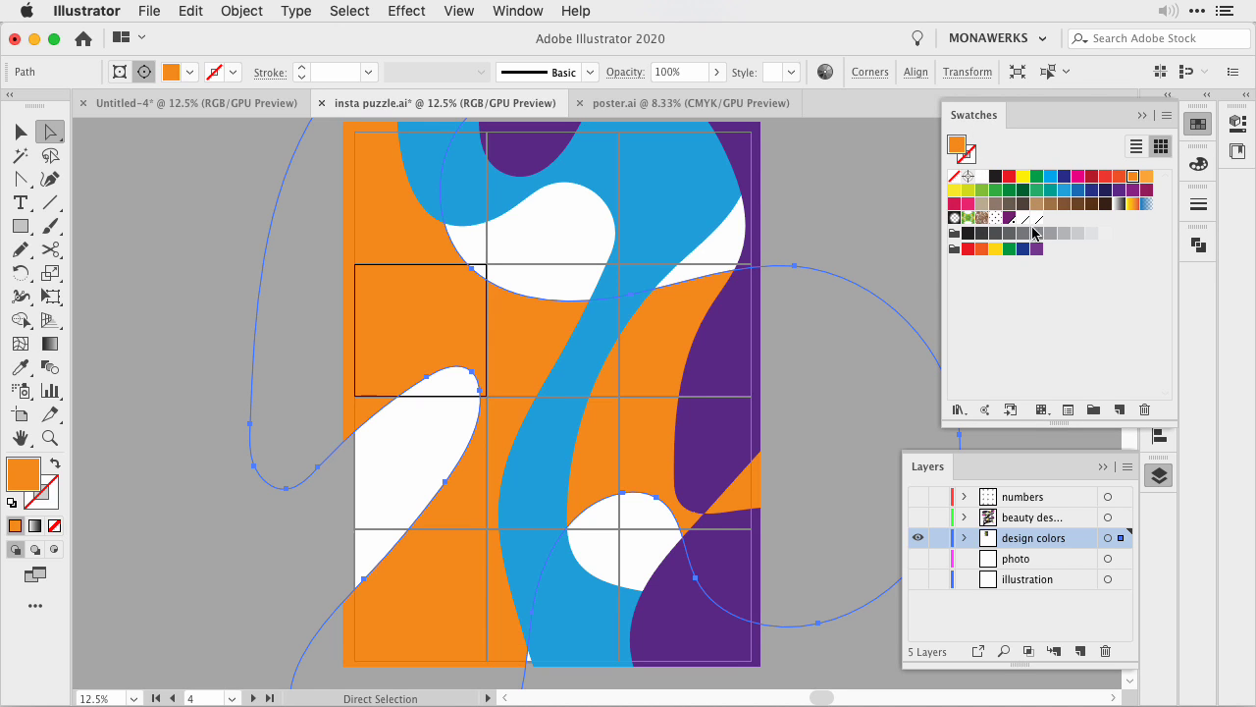
left_click(1133, 175)
left_click(858, 225)
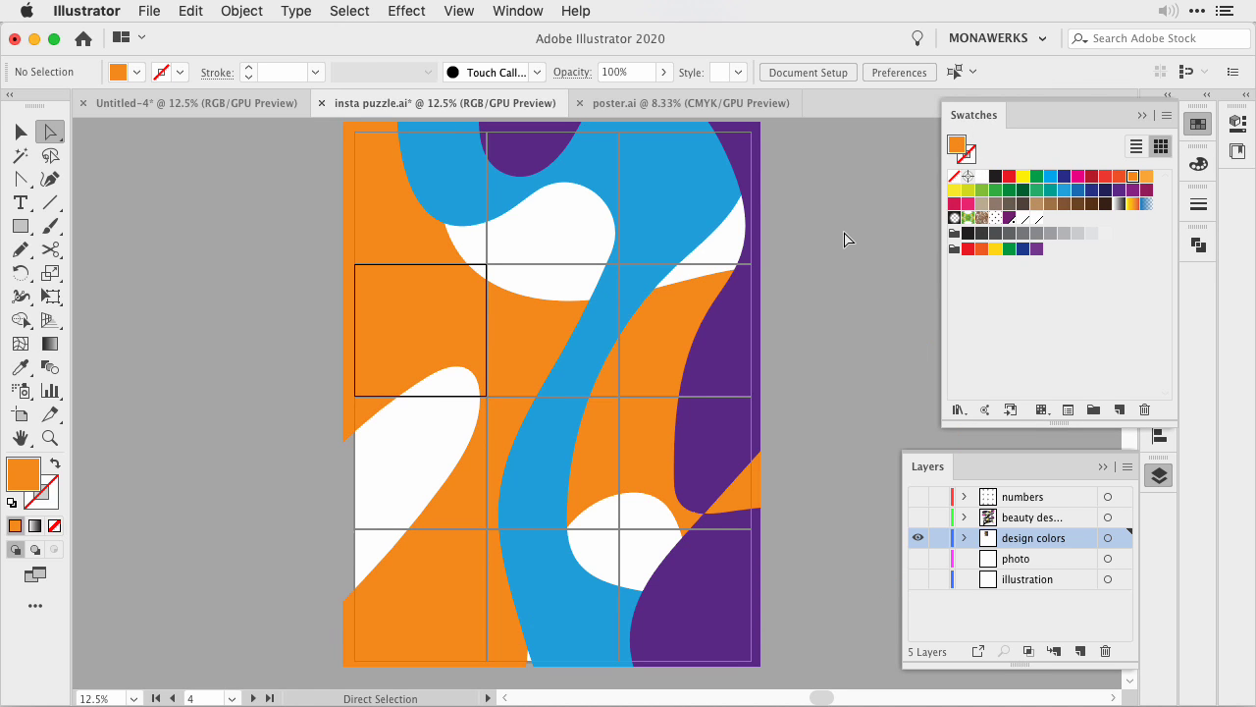
Recolor the blue winding band dark purple and the original purple shape along the grid's right edge yellow-green
left_click(675, 165)
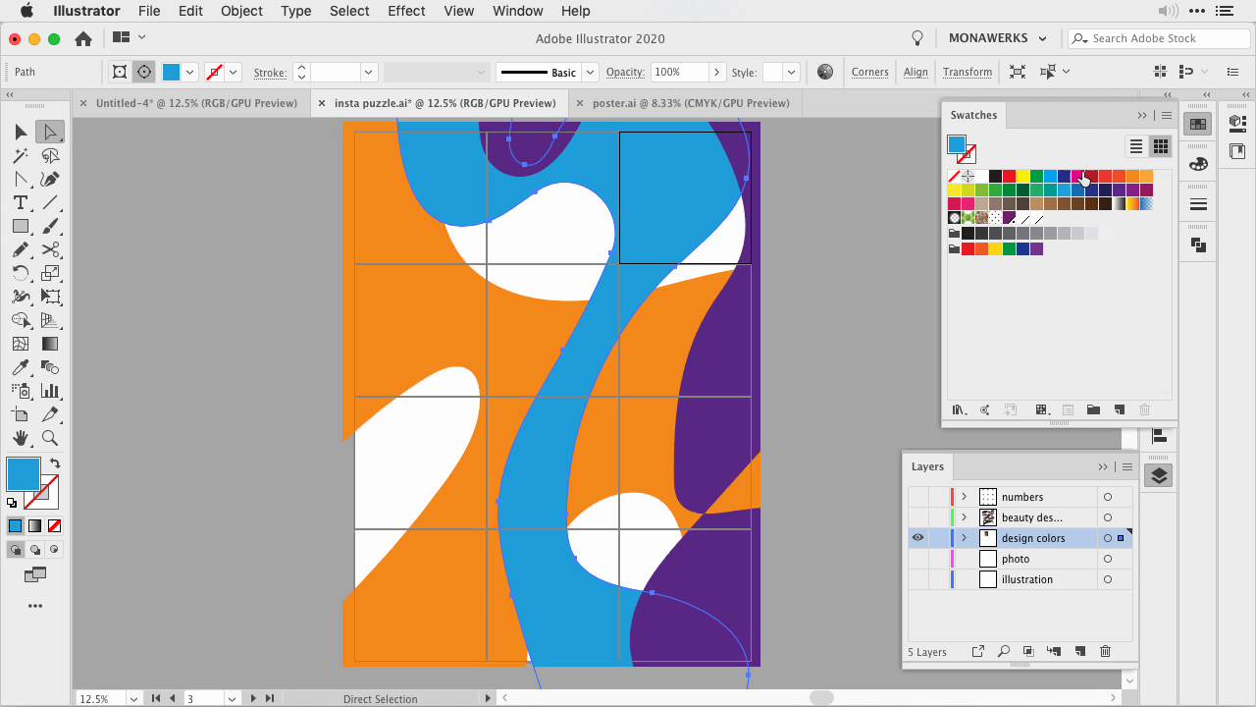
left_click(1117, 190)
left_click(770, 331)
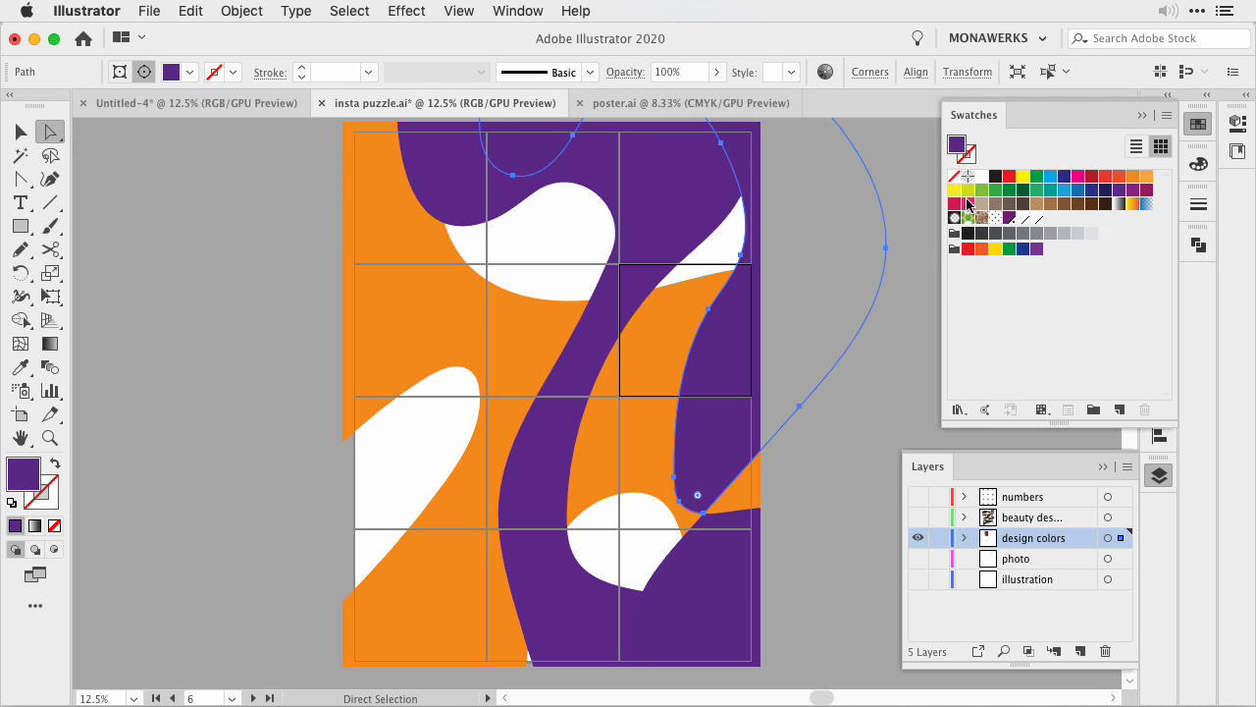
left_click(967, 192)
left_click(893, 378)
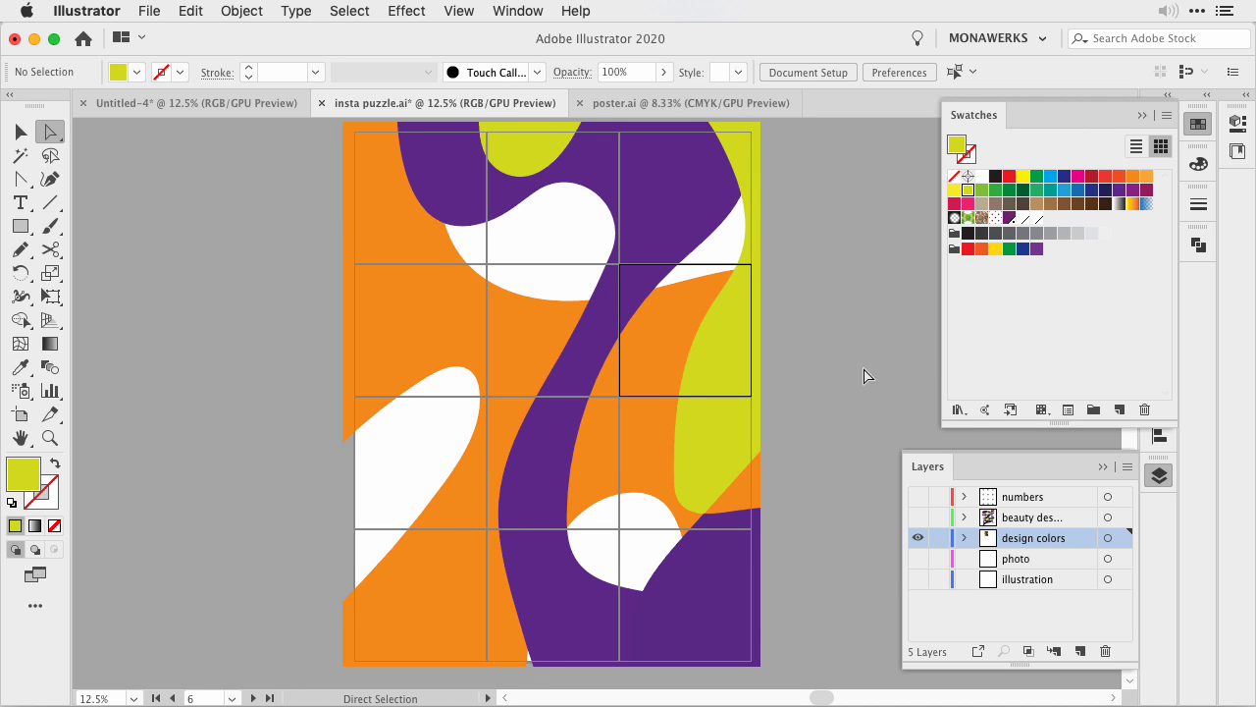
Hide the design colors layer, and select and copy all the poster artwork in poster.ai
left_click(917, 540, "super")
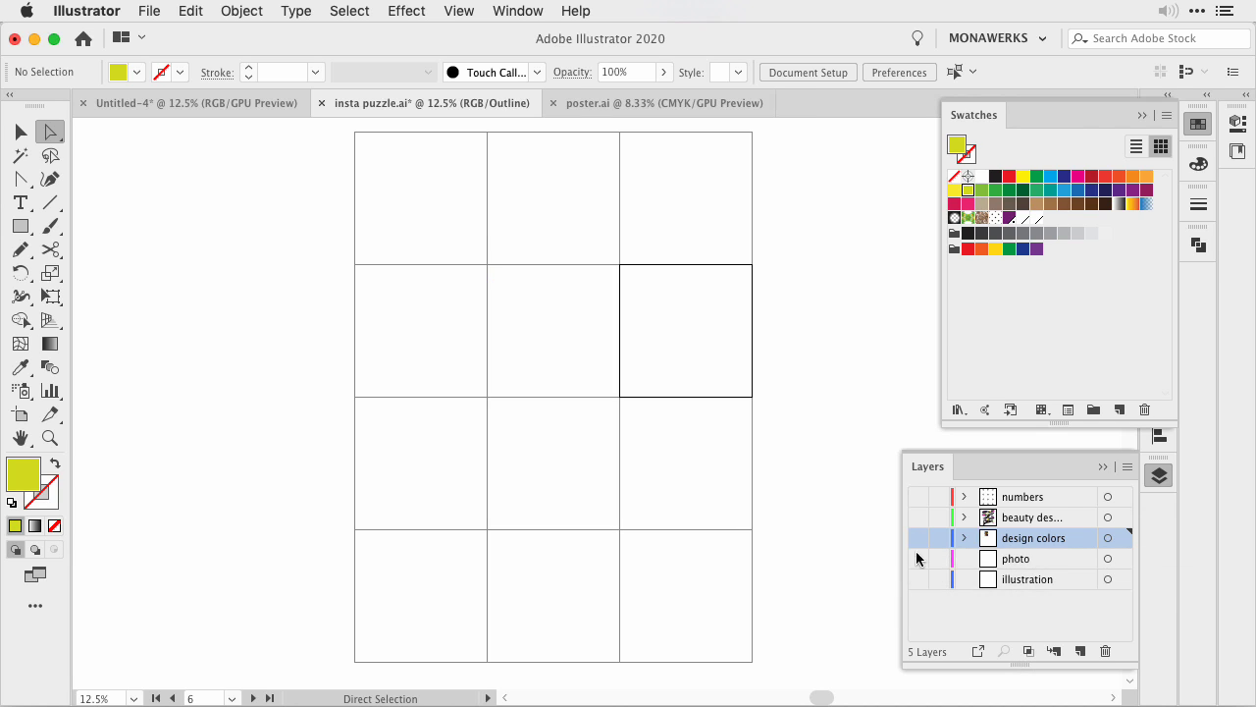
key("ctrl+Tab")
key("v")
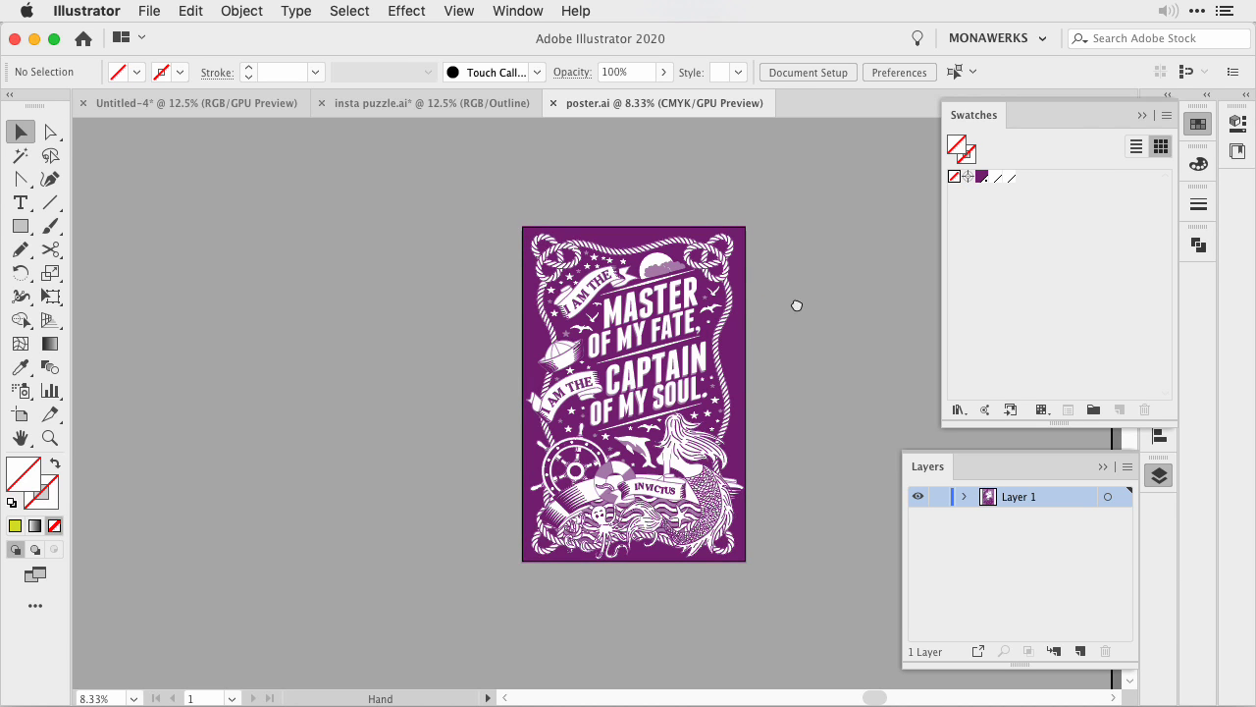
left_click_drag(796, 303, 713, 295)
key("super+a")
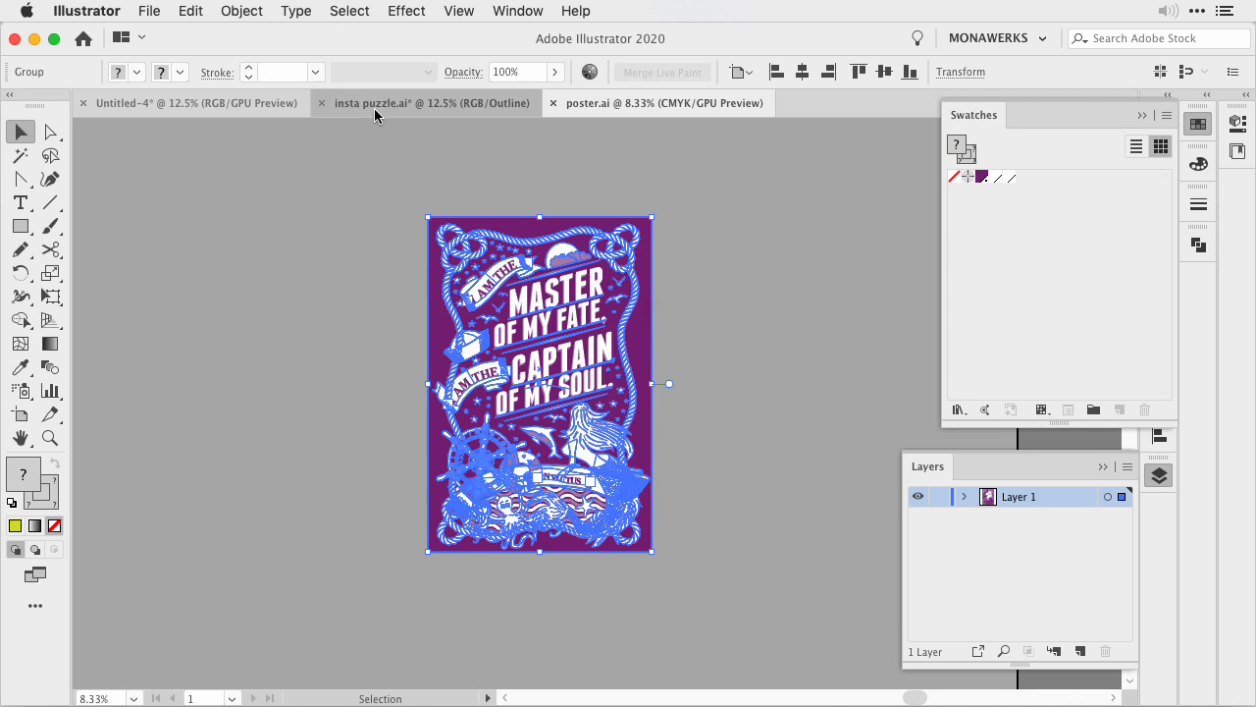
Return to insta puzzle.ai, show the illustration layer in normal preview and paste the poster artwork over the middle of the artboard grid
left_click(431, 103)
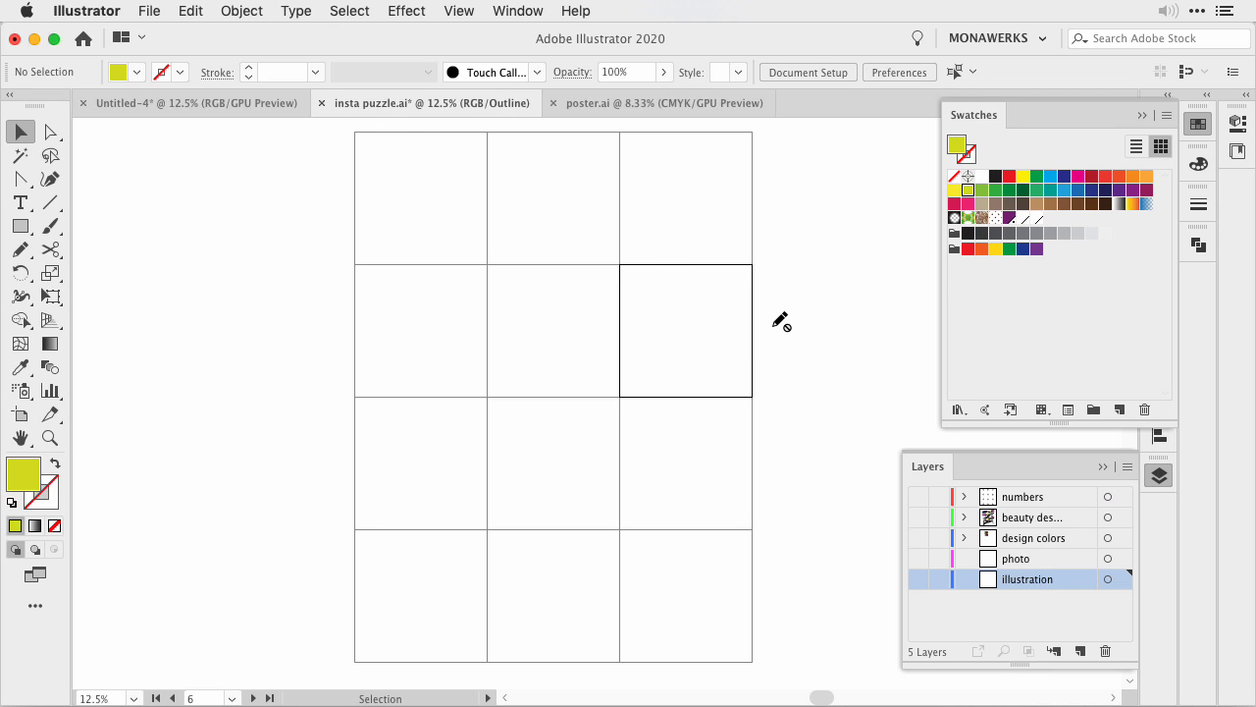
key("super+y")
key("super")
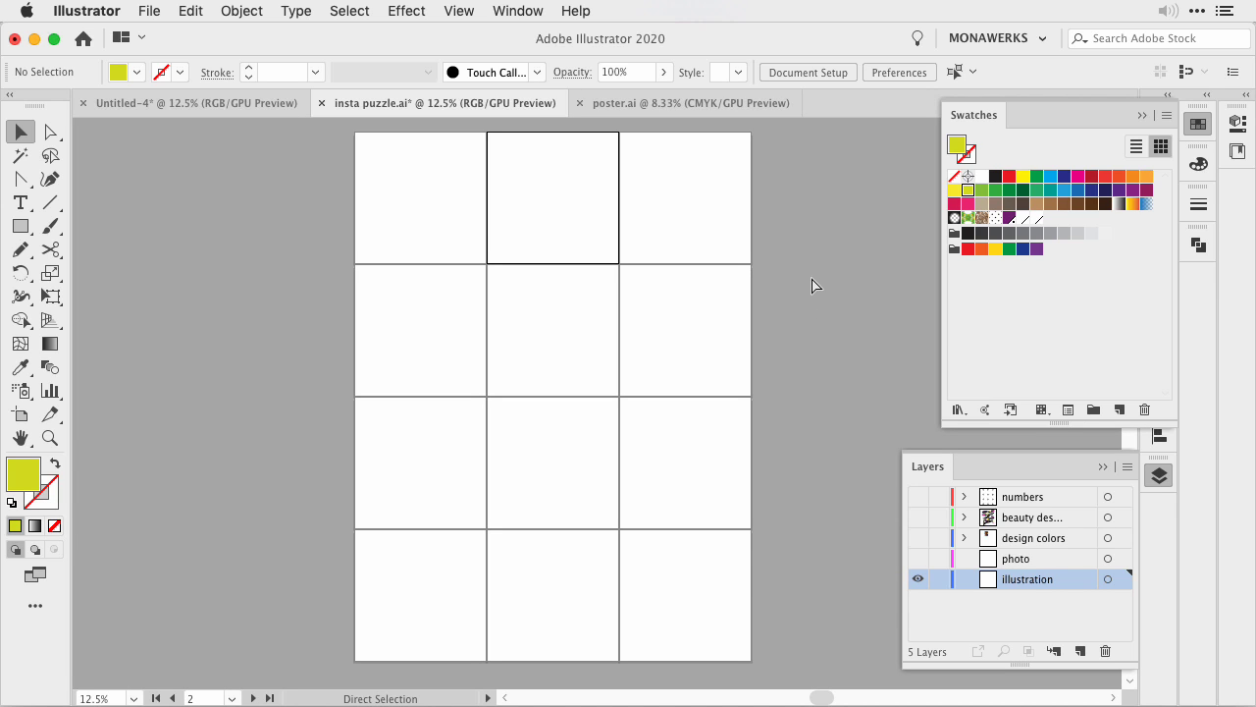
key("super+v")
left_click_drag(629, 201, 668, 214)
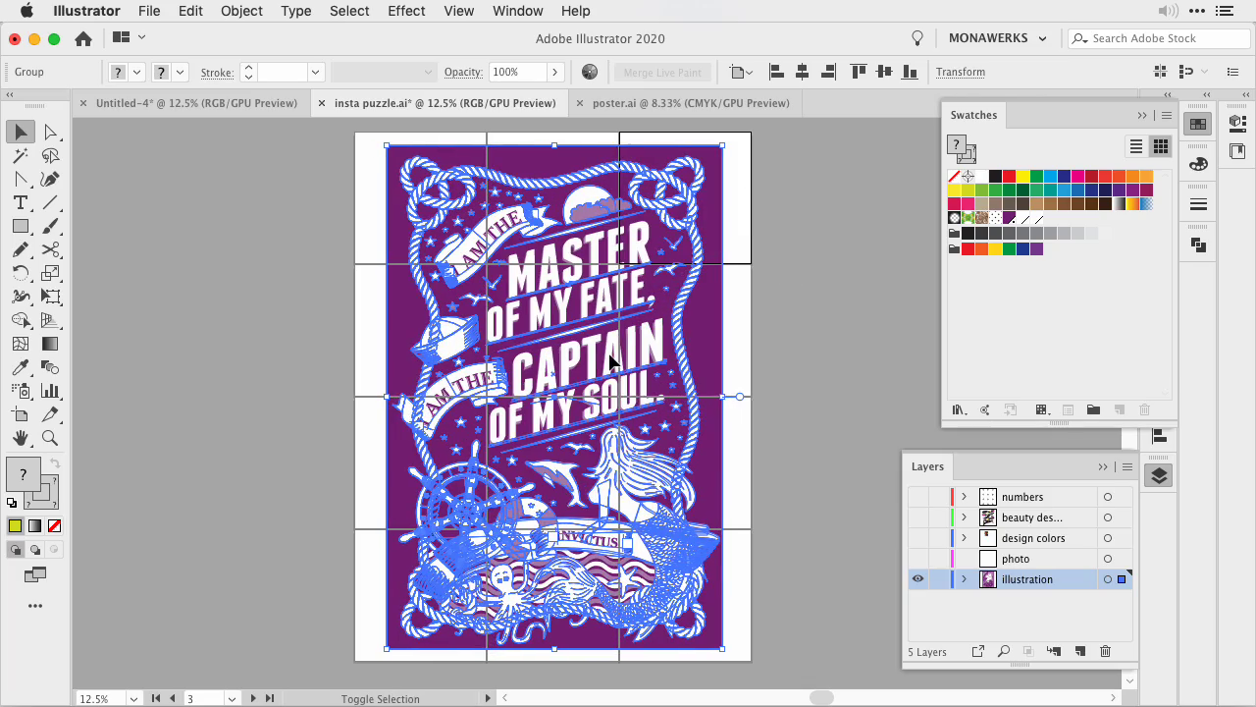
Deselect the poster artwork and export all 12 artboards as 1x PNG files without bleed
left_click(790, 204)
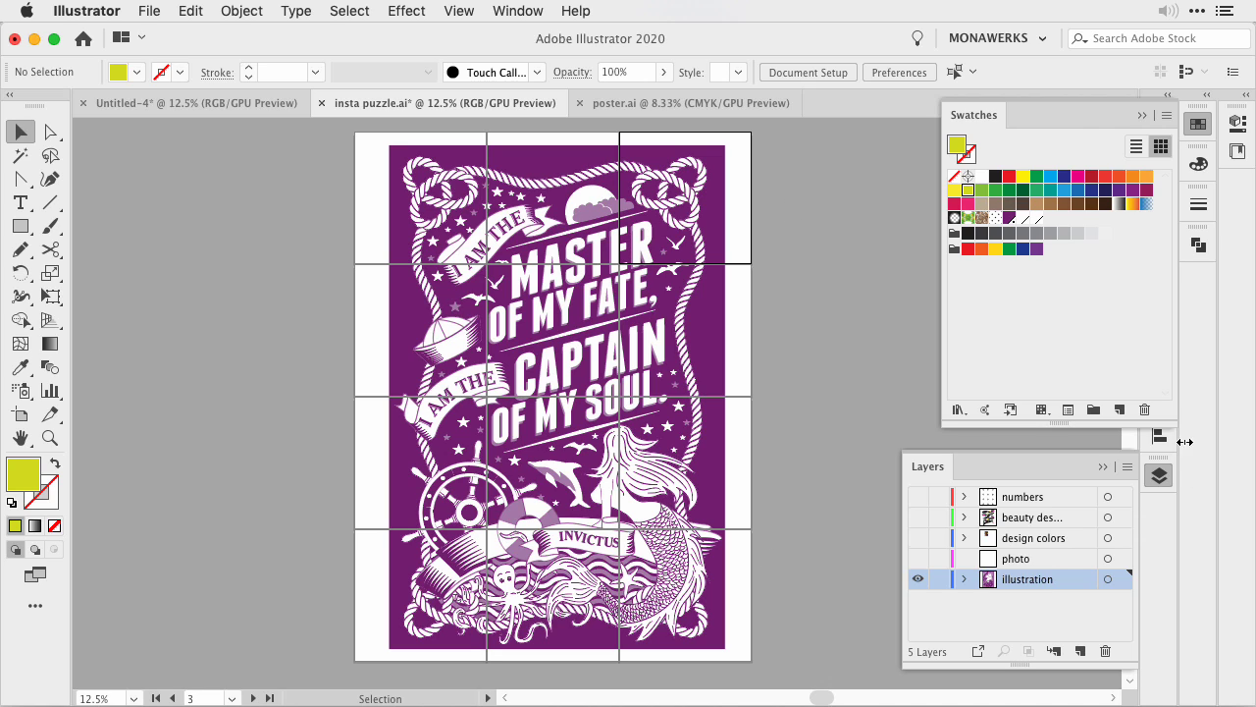
left_click(1141, 115)
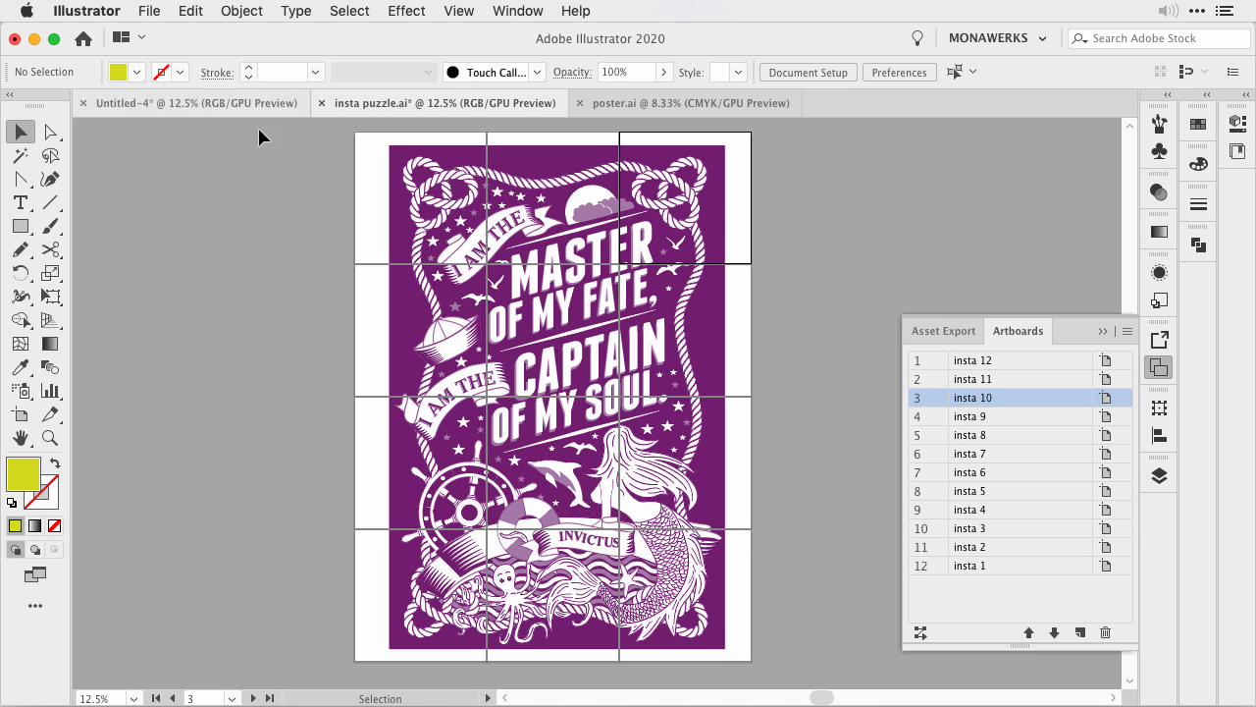
left_click(157, 20)
mouse_move(245, 335)
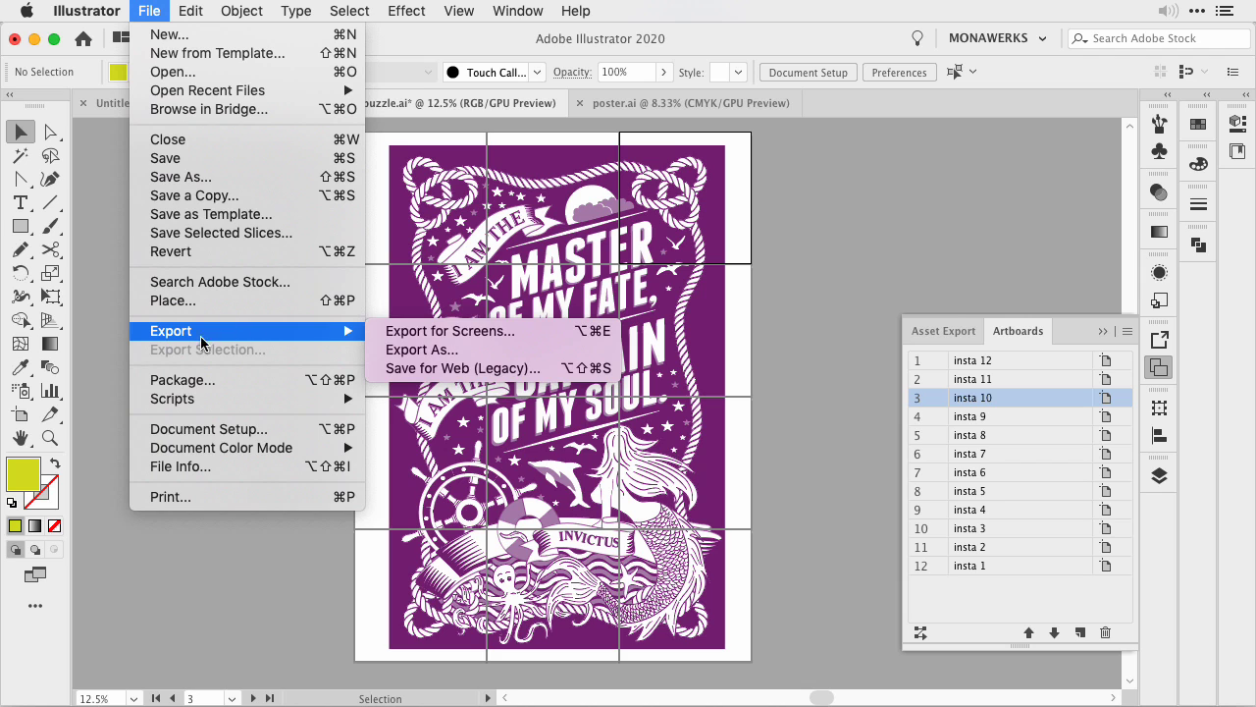
left_click(463, 332)
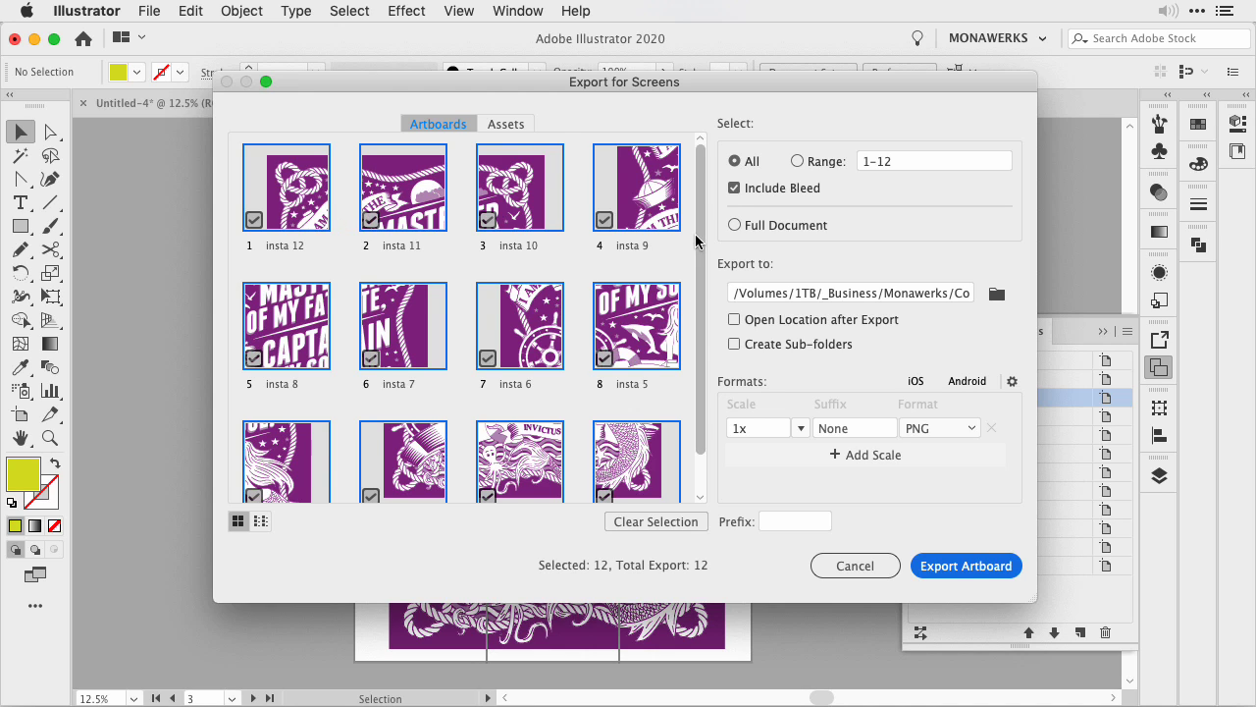
left_click_drag(698, 238, 705, 286)
left_click(735, 189)
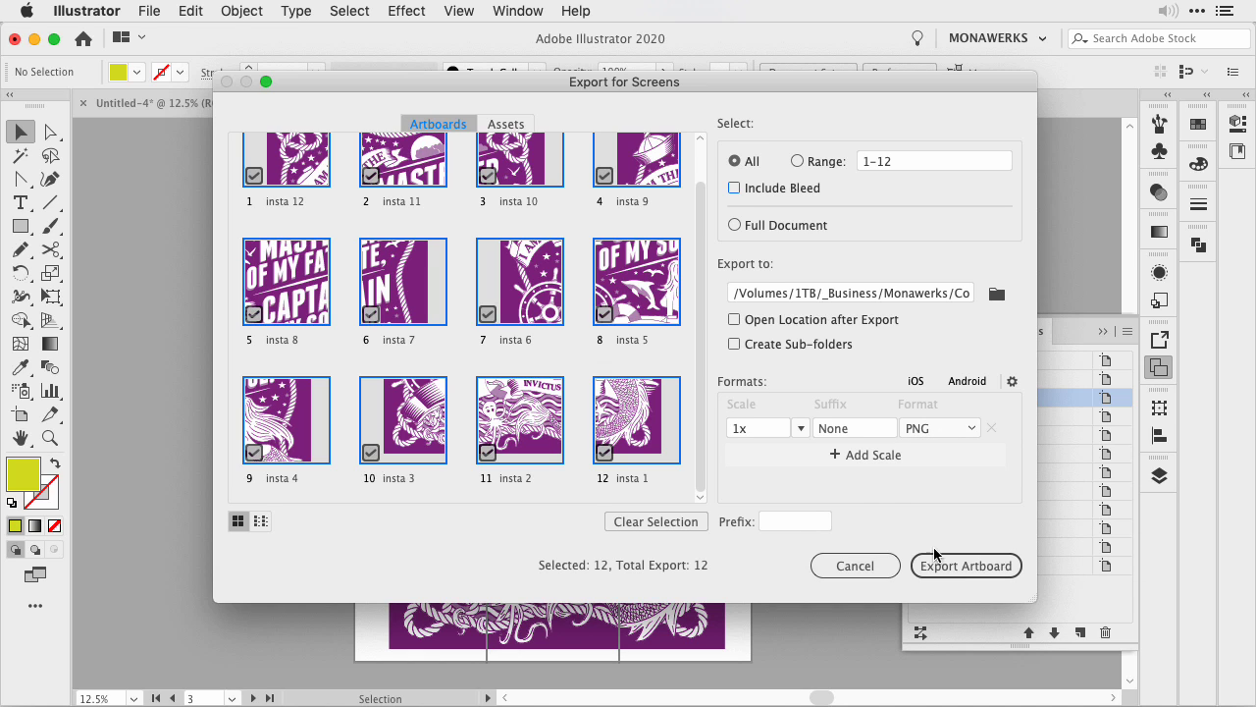
left_click(959, 570)
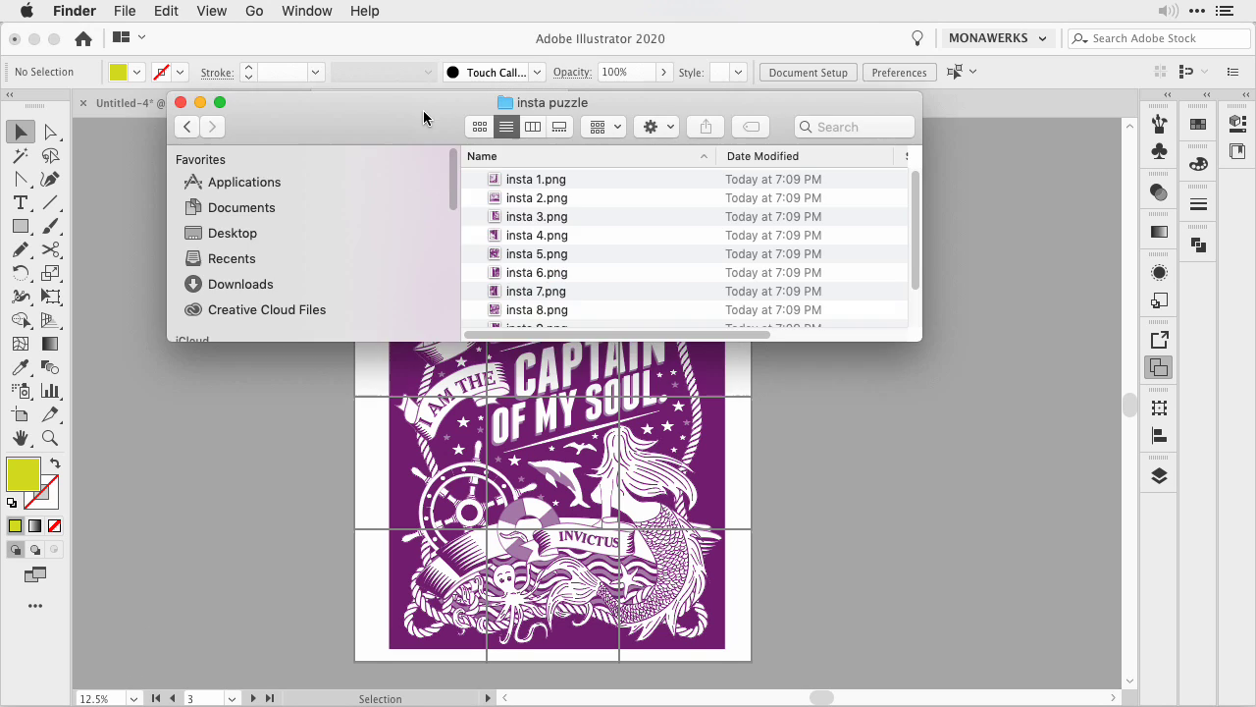
Preview several exported poster tile PNGs in the insta puzzle folder in Finder, starting with insta 1.png
left_click_drag(423, 112, 424, 177)
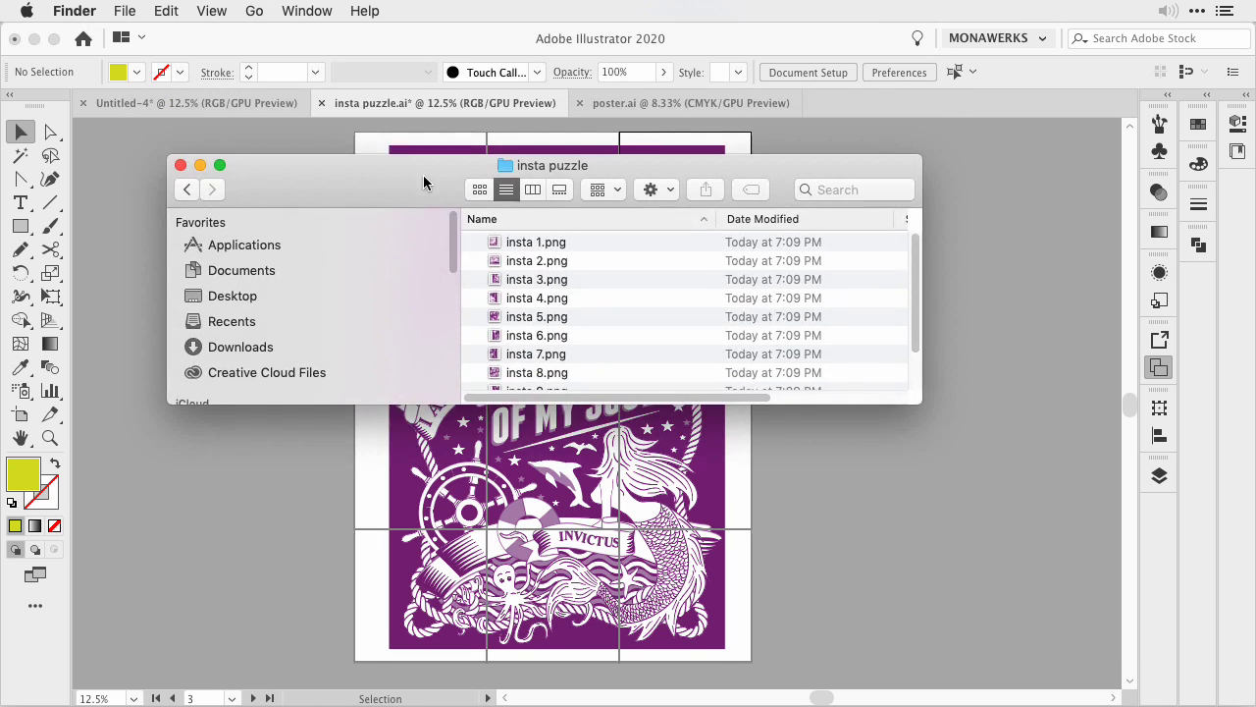
left_click(530, 245)
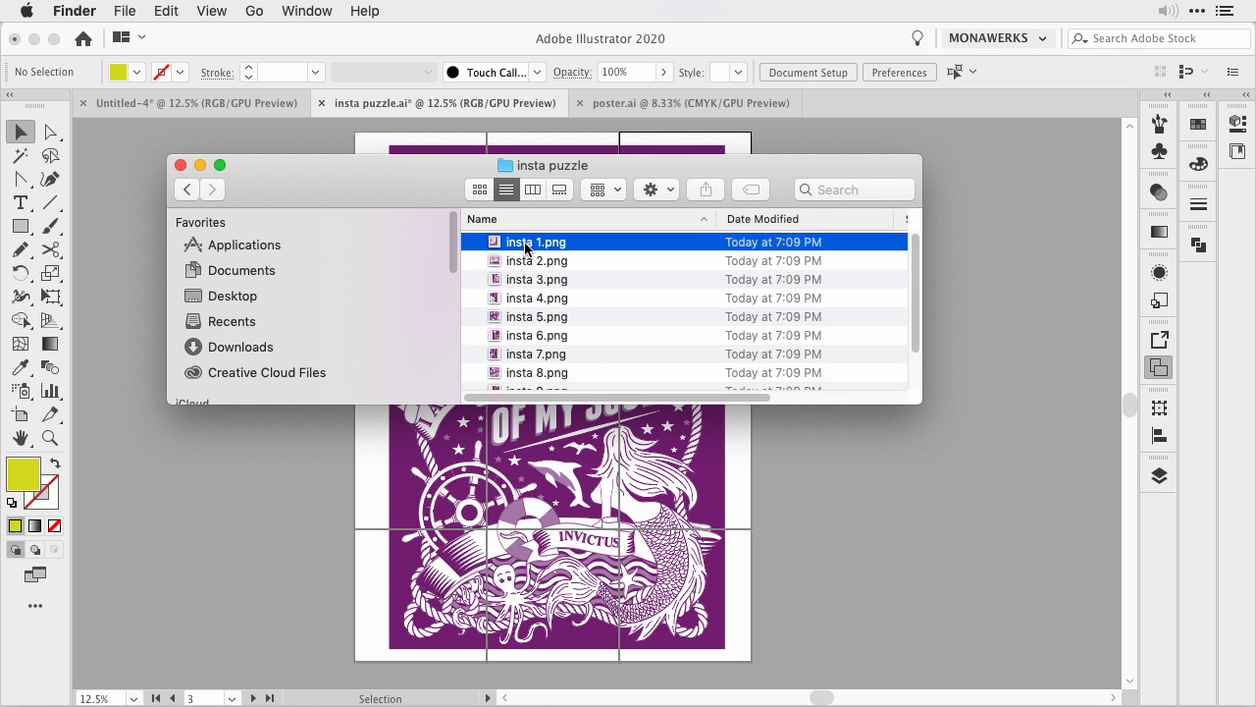
key("space")
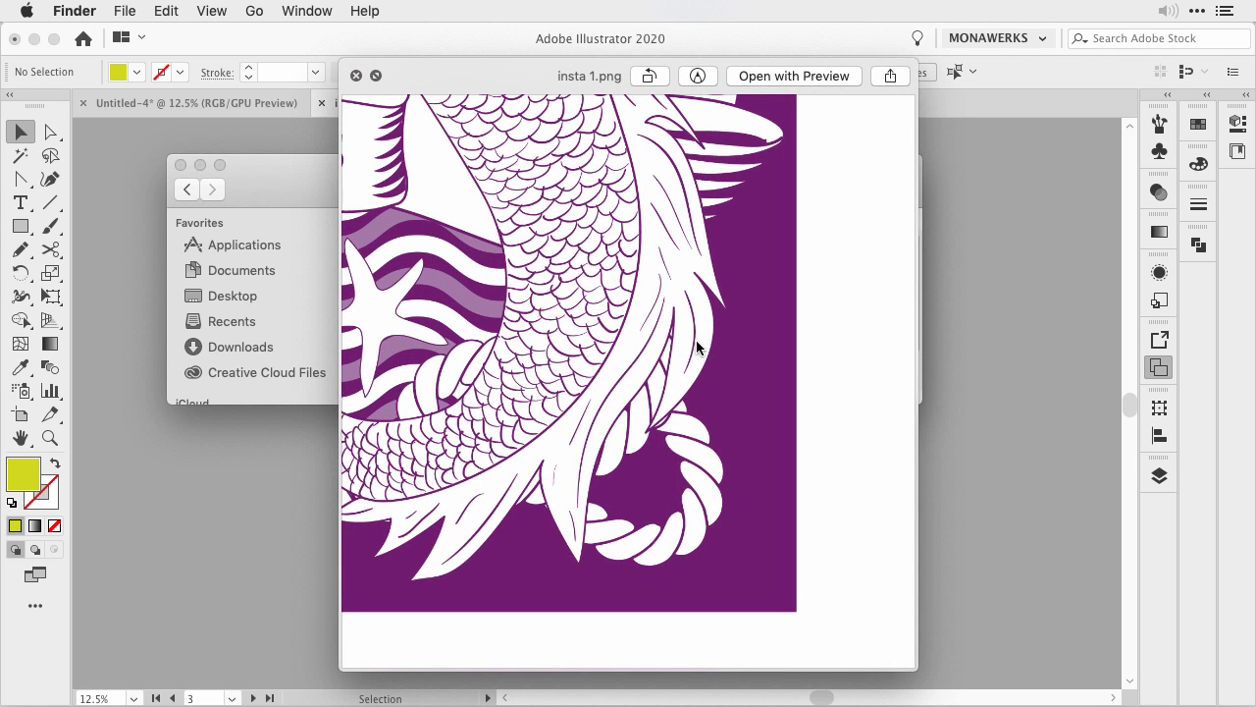
key("Down")
key("Down")
key("Down")
key("Down")
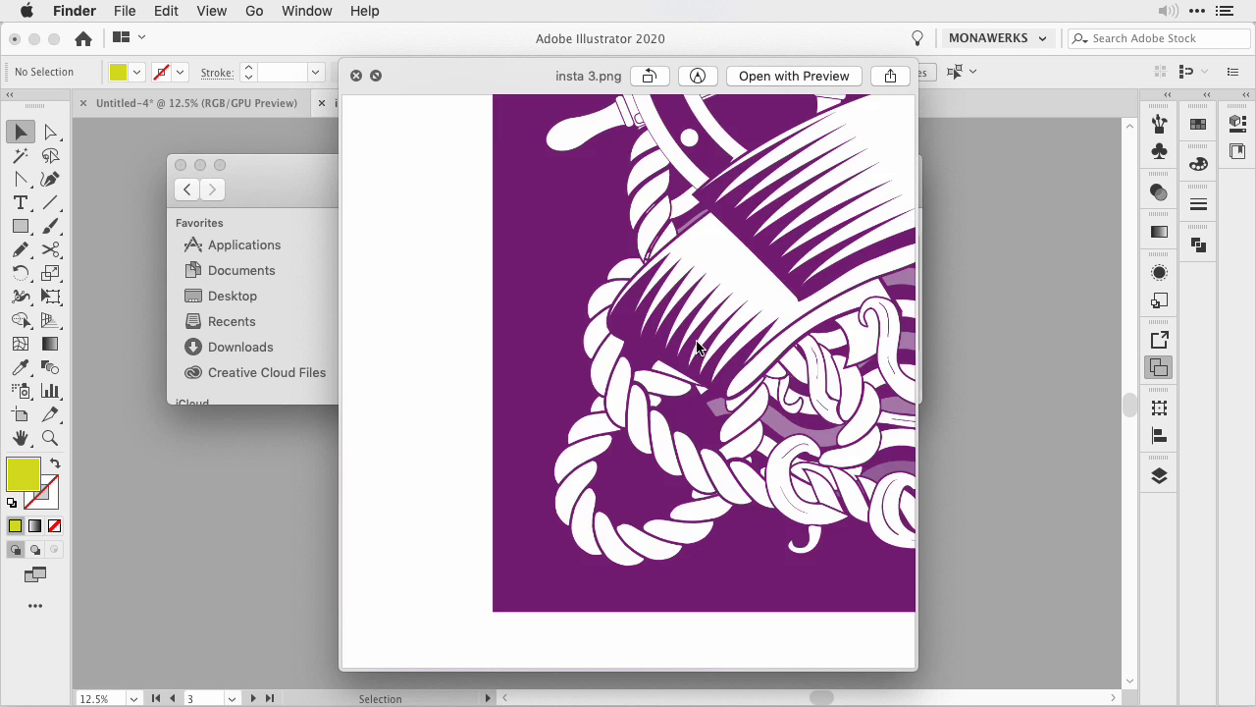
key("space")
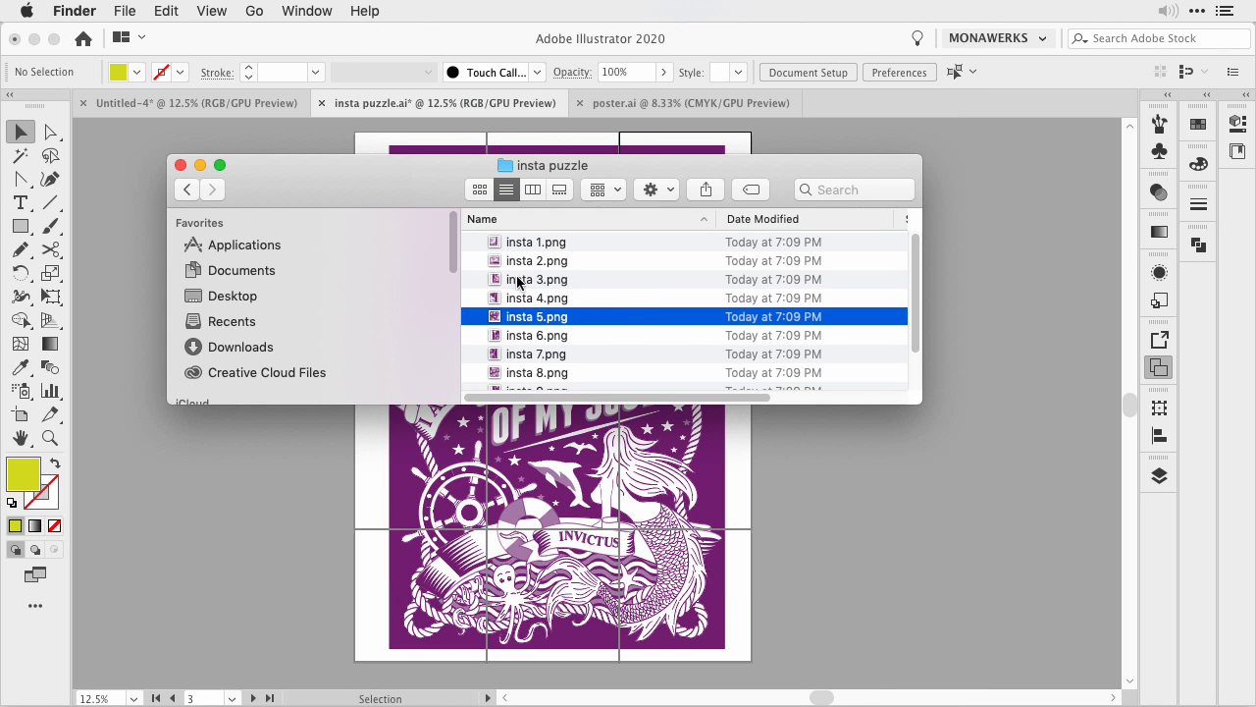
scroll(900, 284, "down", 3)
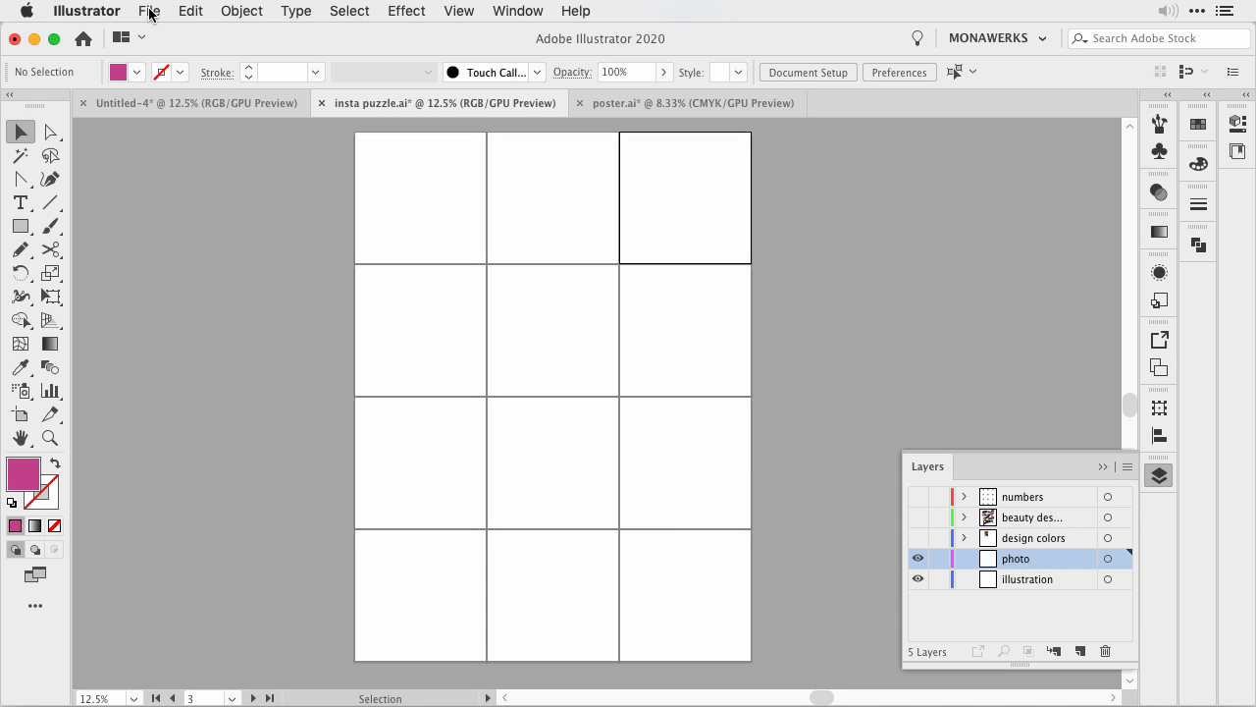
Place roses.JPG from the course files folder on the photo layer so that it covers the whole artboard grid
left_click(149, 12)
left_click(294, 300)
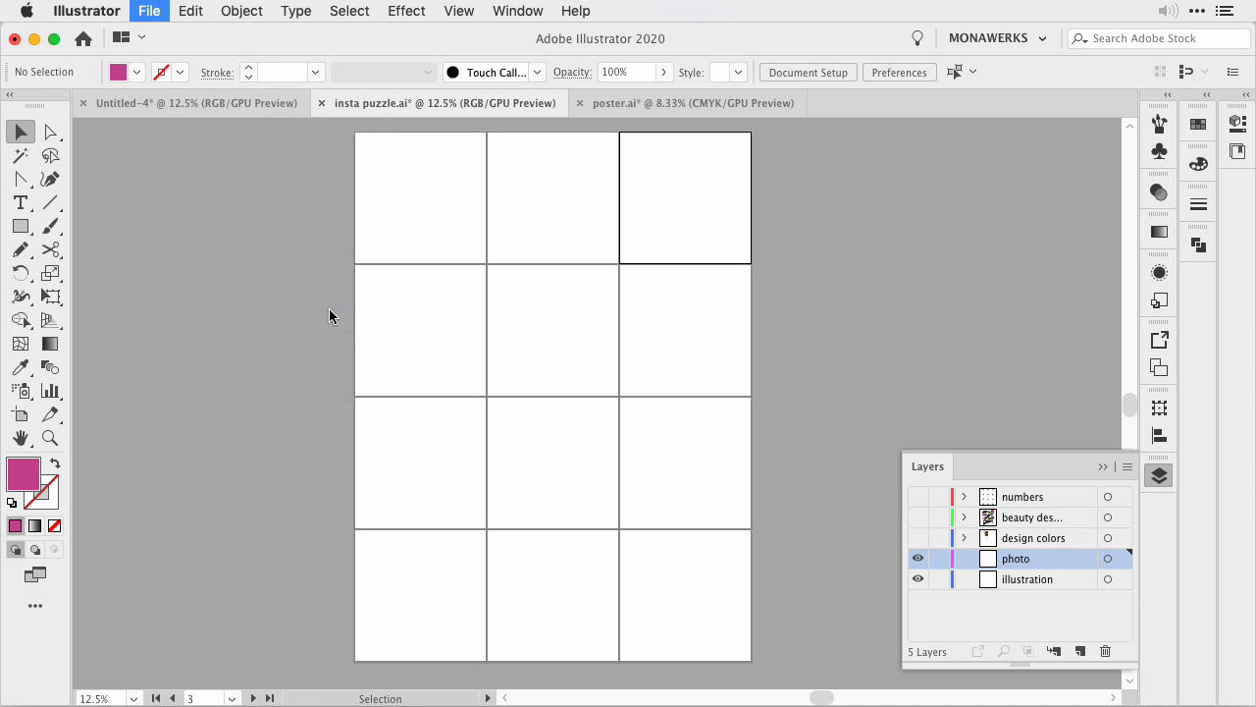
left_click(643, 140)
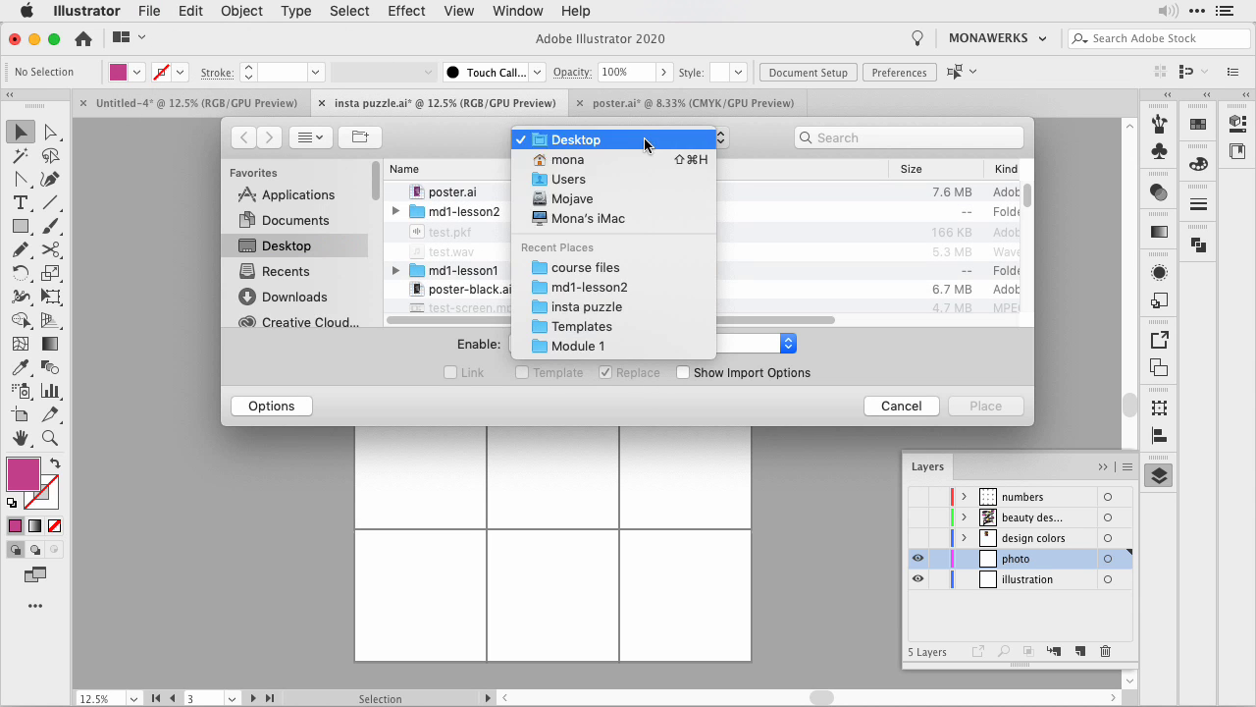
left_click(650, 267)
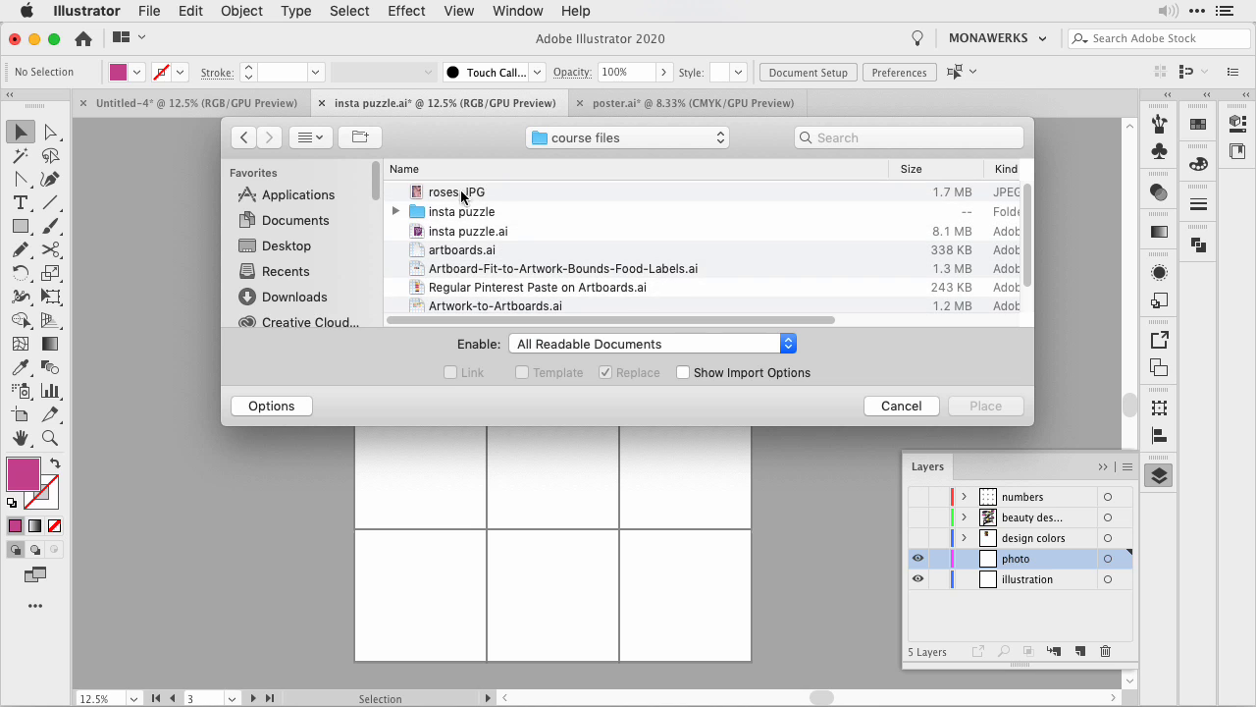
left_click(461, 192)
key("Return")
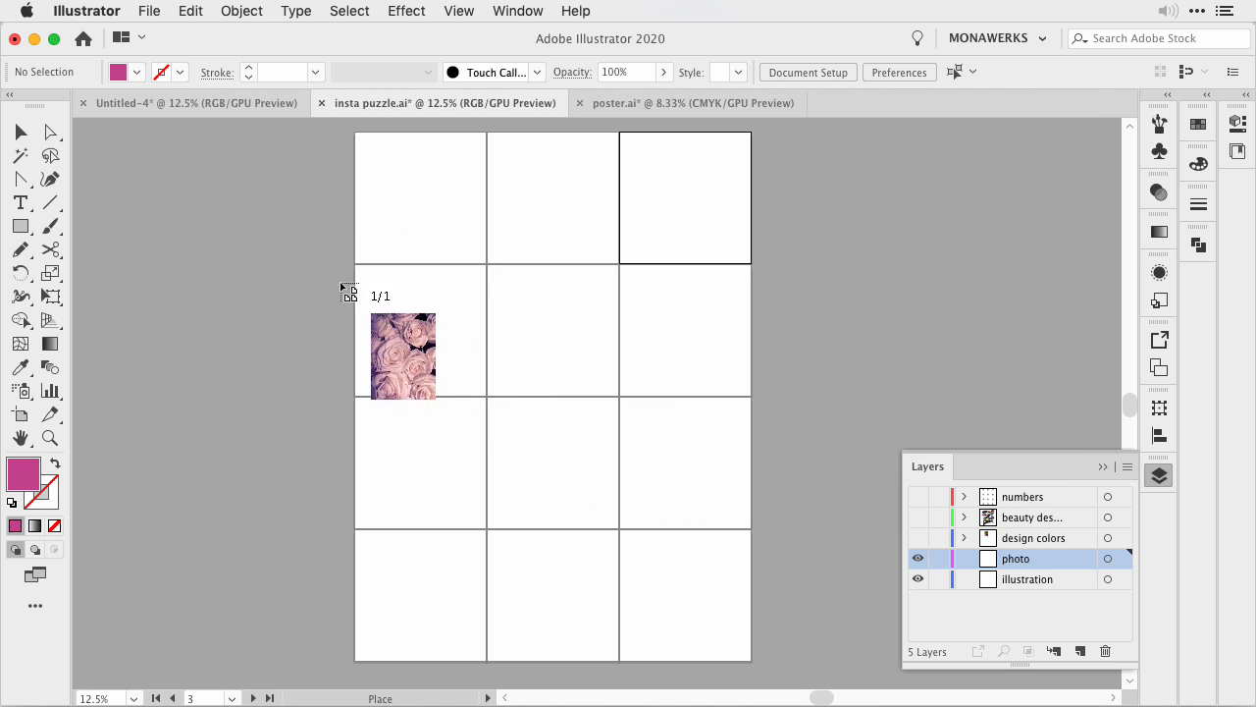
left_click(350, 127)
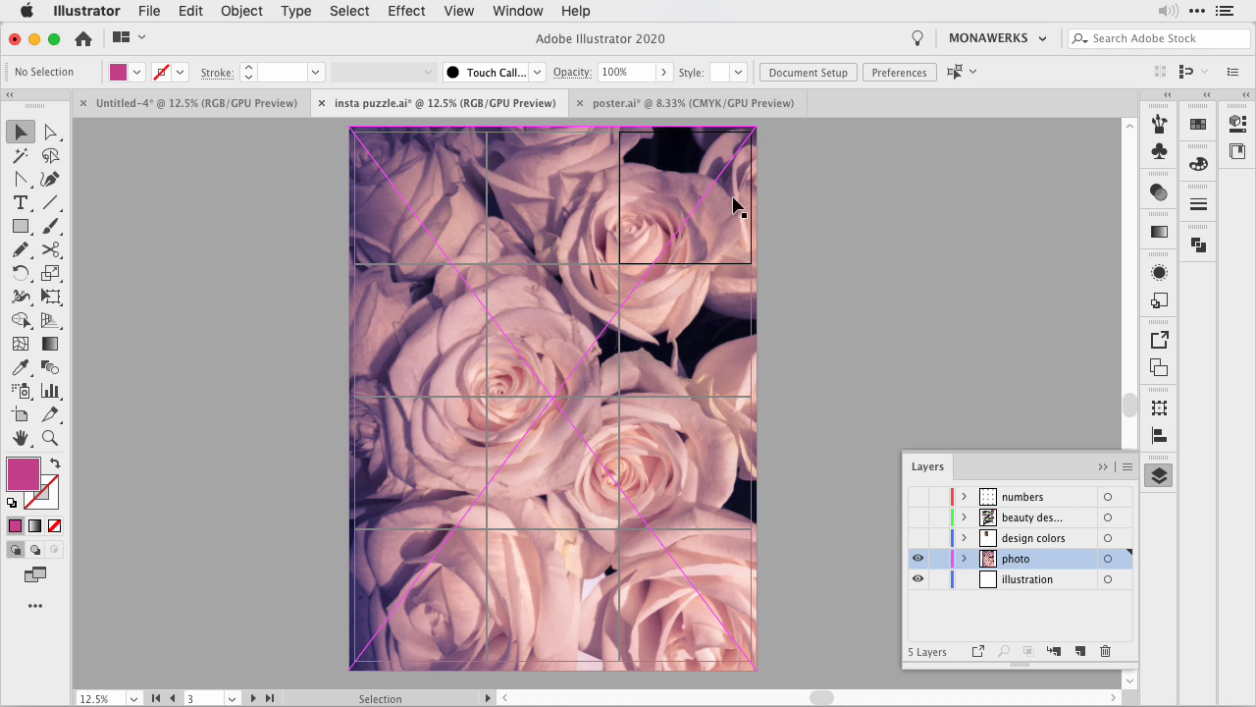
Add white captions over the rose photo: STOP AND SMELL THE ROSES, FLOWER POWER, YOU ARE BEAUTIFUL, PINK IS MY FAVOURED, GOOD MORNING SUNSHINE, BLOOM BABY BLOOM
key("t")
left_click(383, 190)
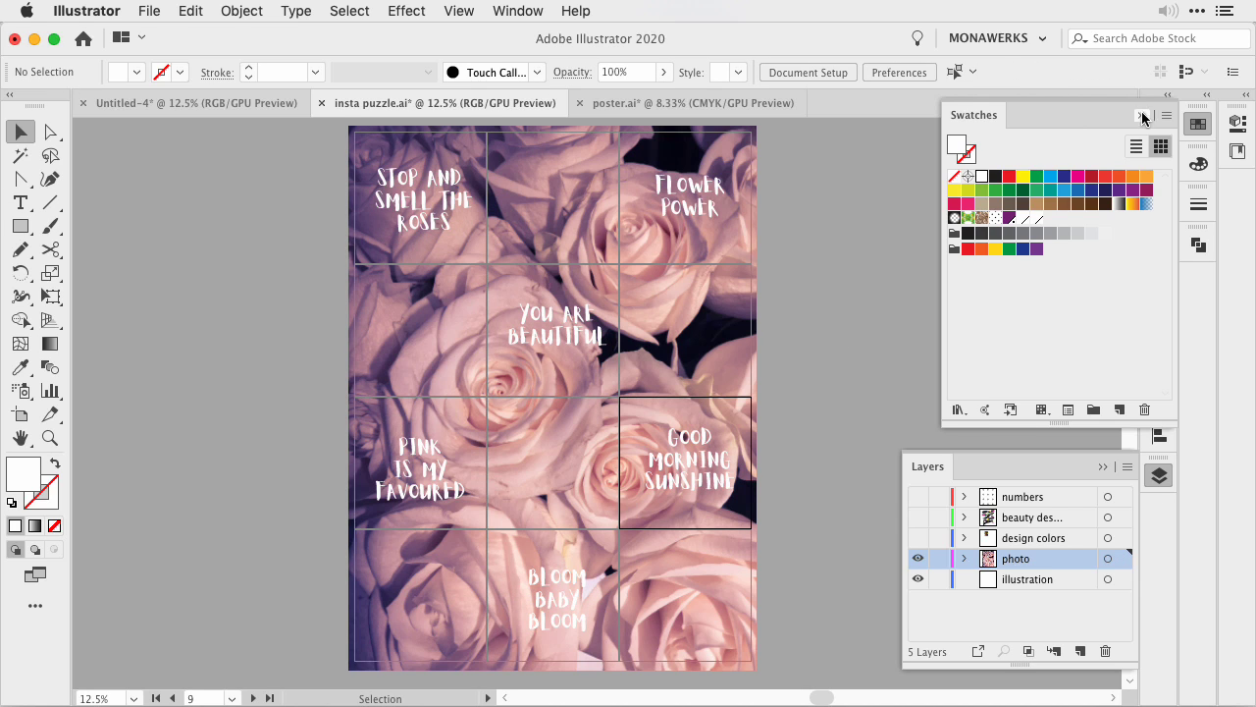
left_click(1143, 116)
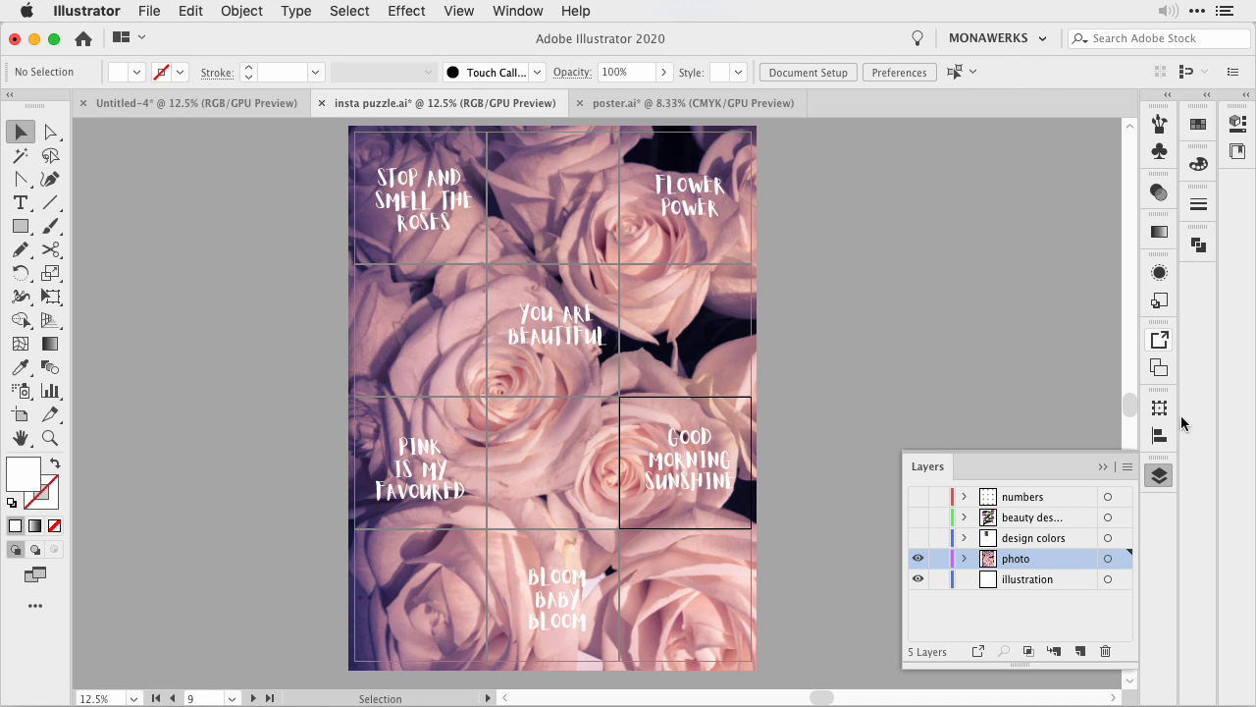
Export all 12 rose photo artboards as 1x PNG files without bleed to the roses folder
left_click(1159, 366)
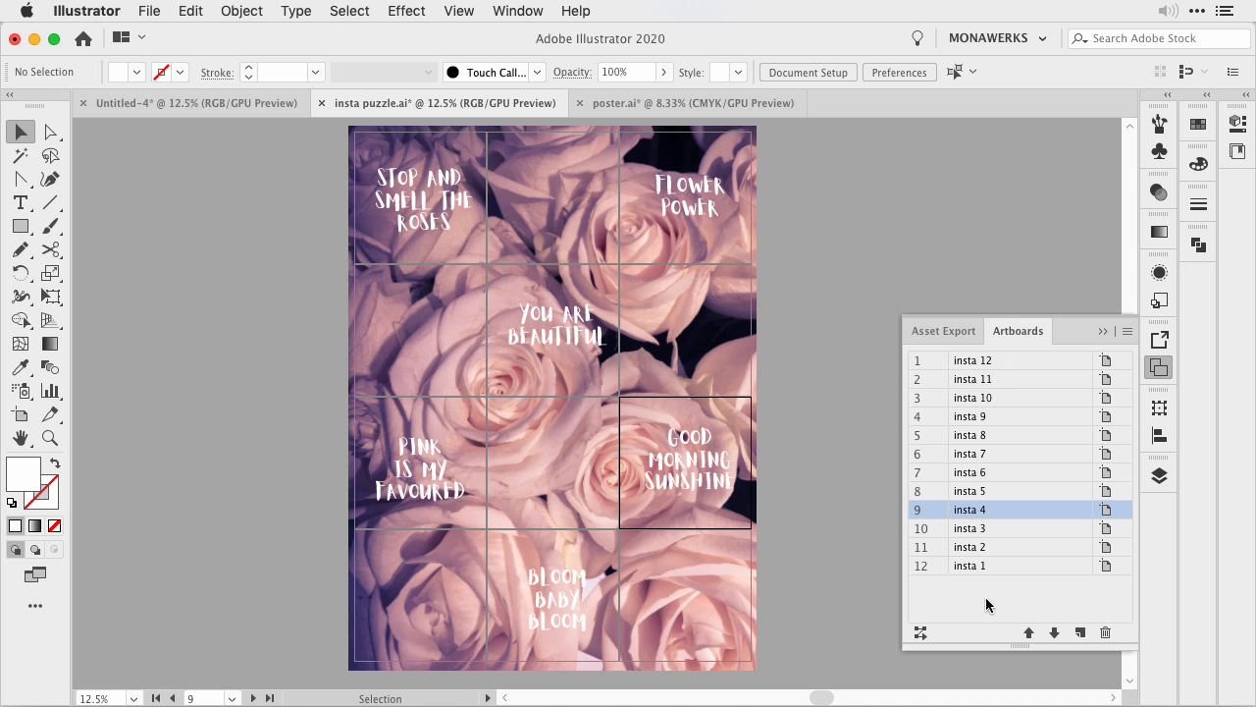
left_click(150, 11)
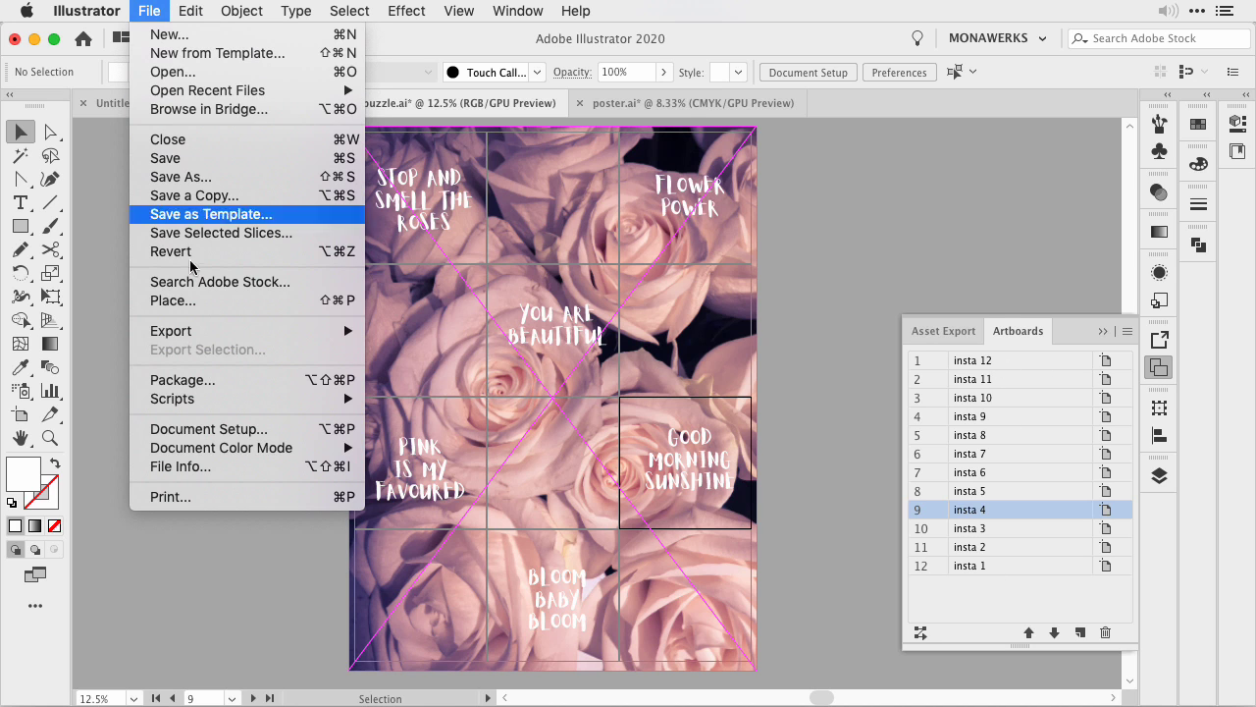
mouse_move(238, 331)
left_click(467, 336)
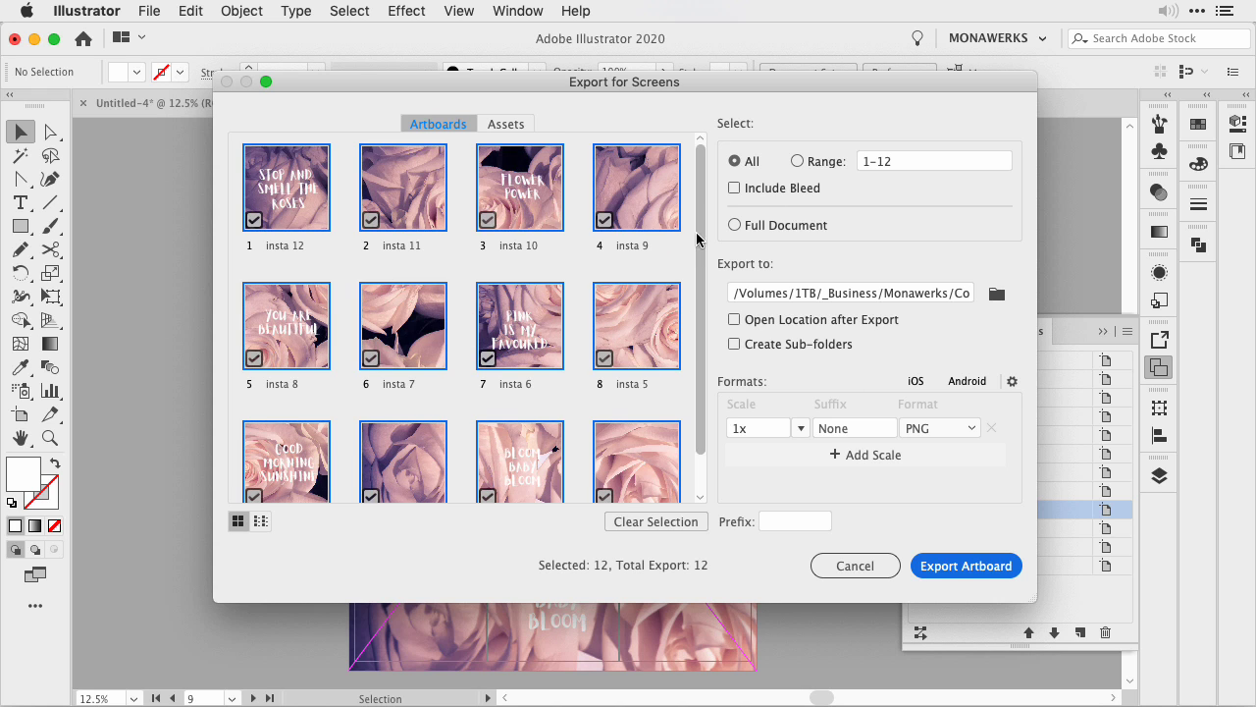
scroll(696, 239, "down", 2)
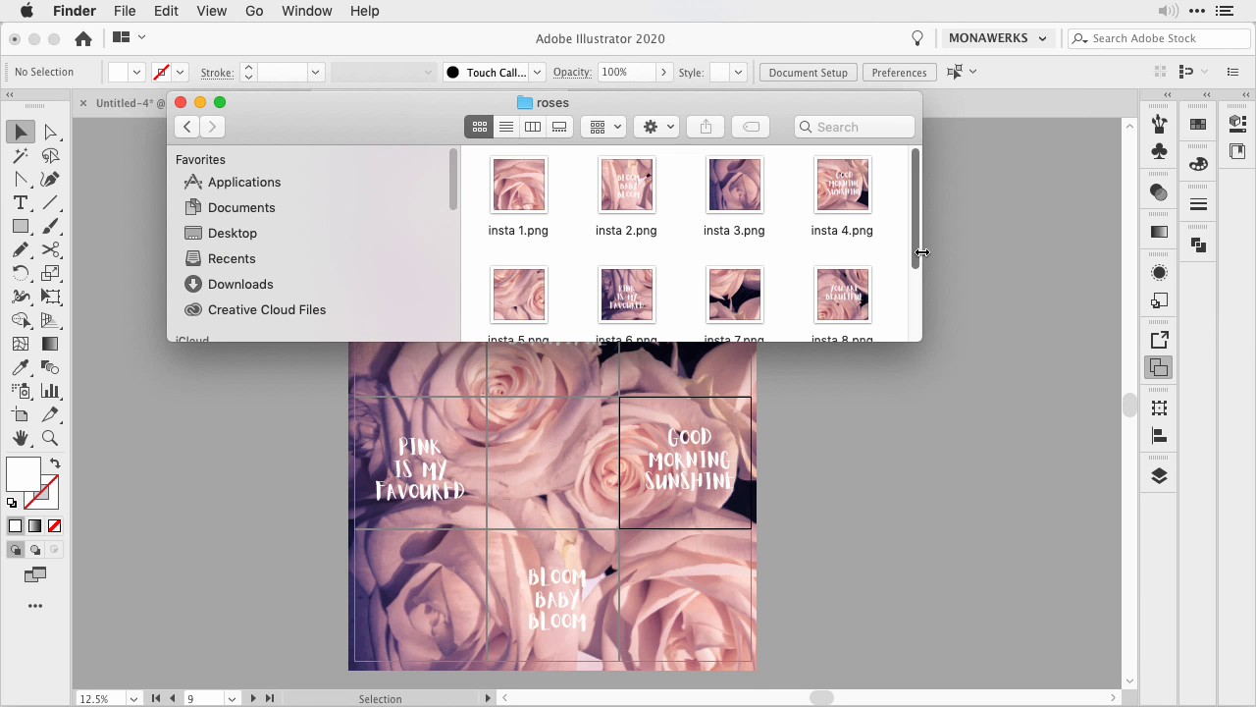
Preview insta 1.png through insta 4.png in the roses folder in Finder, and return to the Illustrator document
left_click_drag(914, 164, 916, 234)
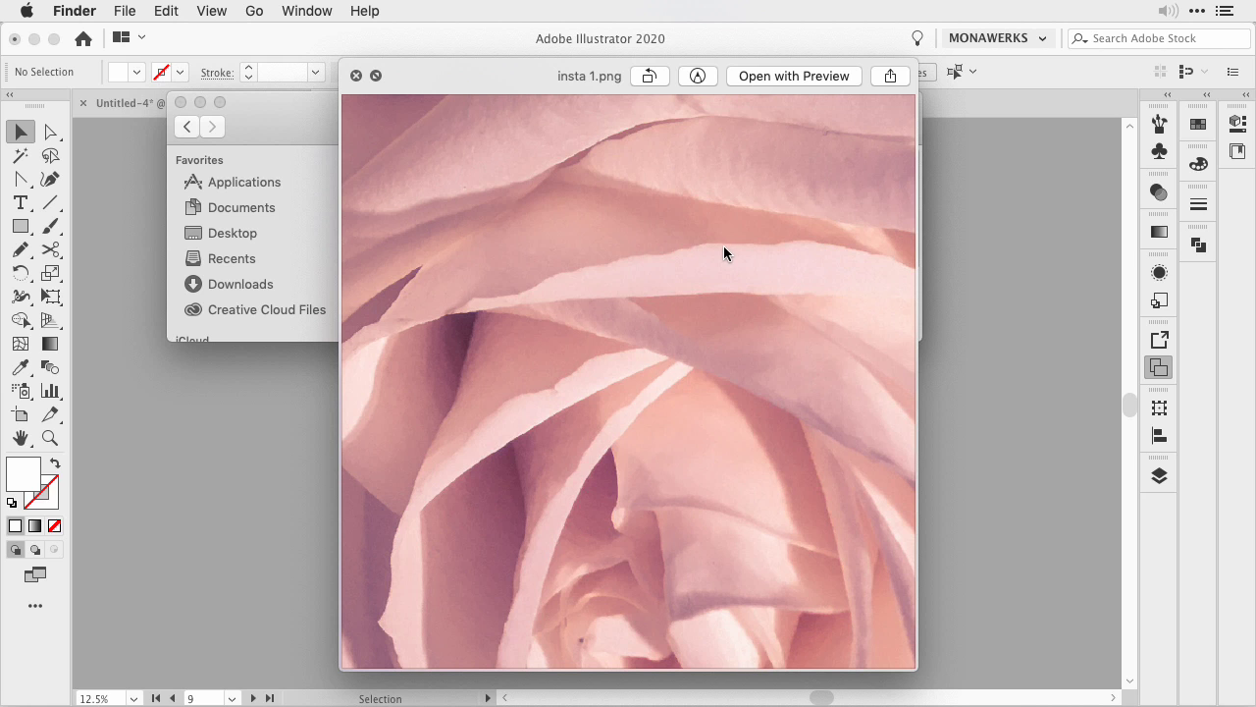
key("Down")
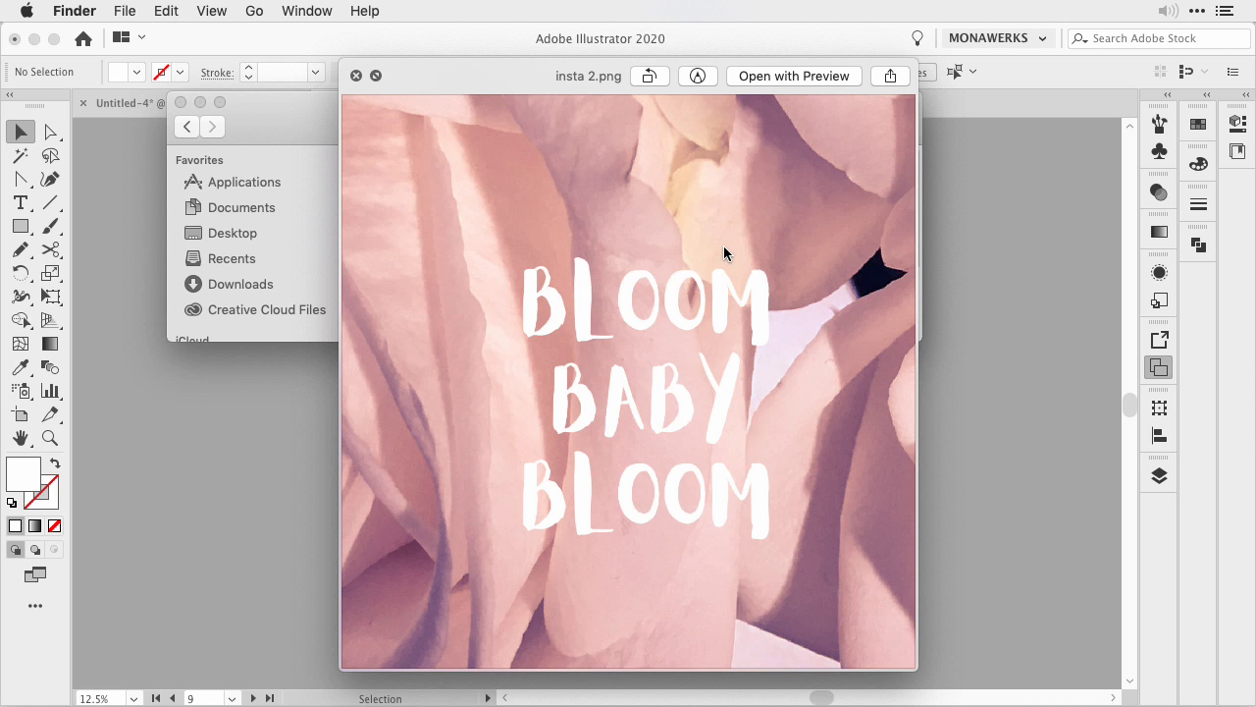
key("Down")
key("Down")
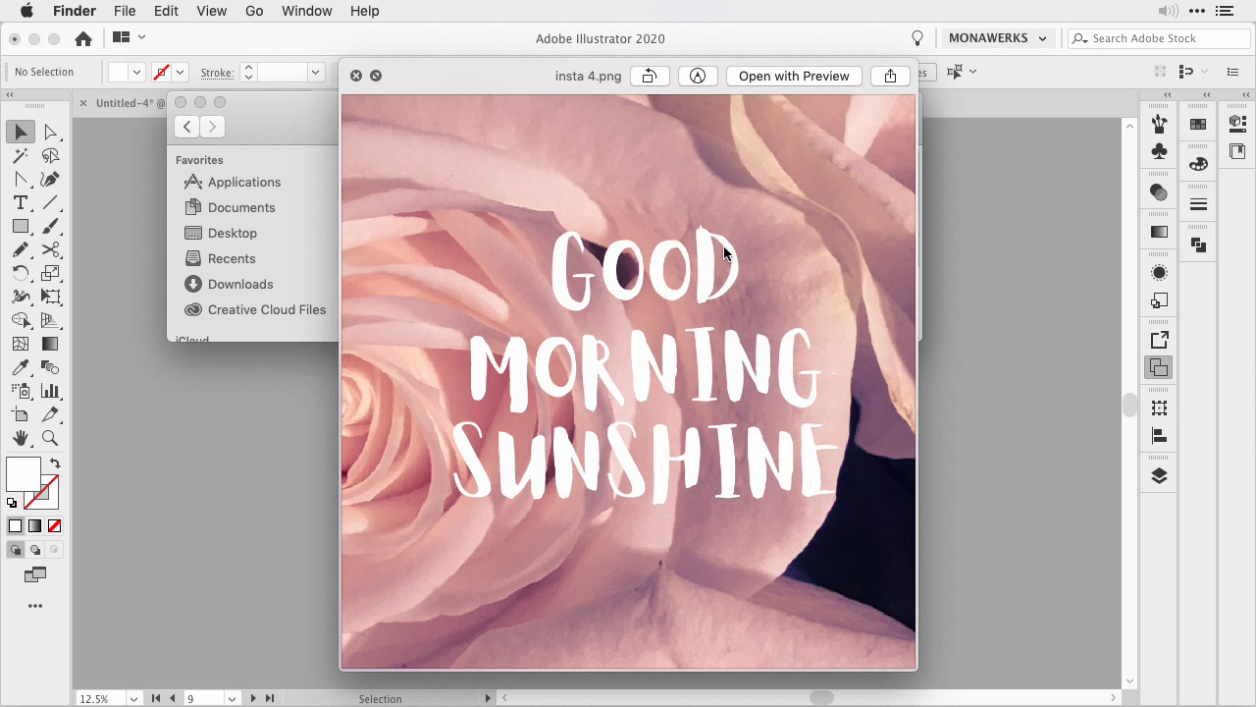
key("space")
left_click(181, 102)
left_click(790, 322)
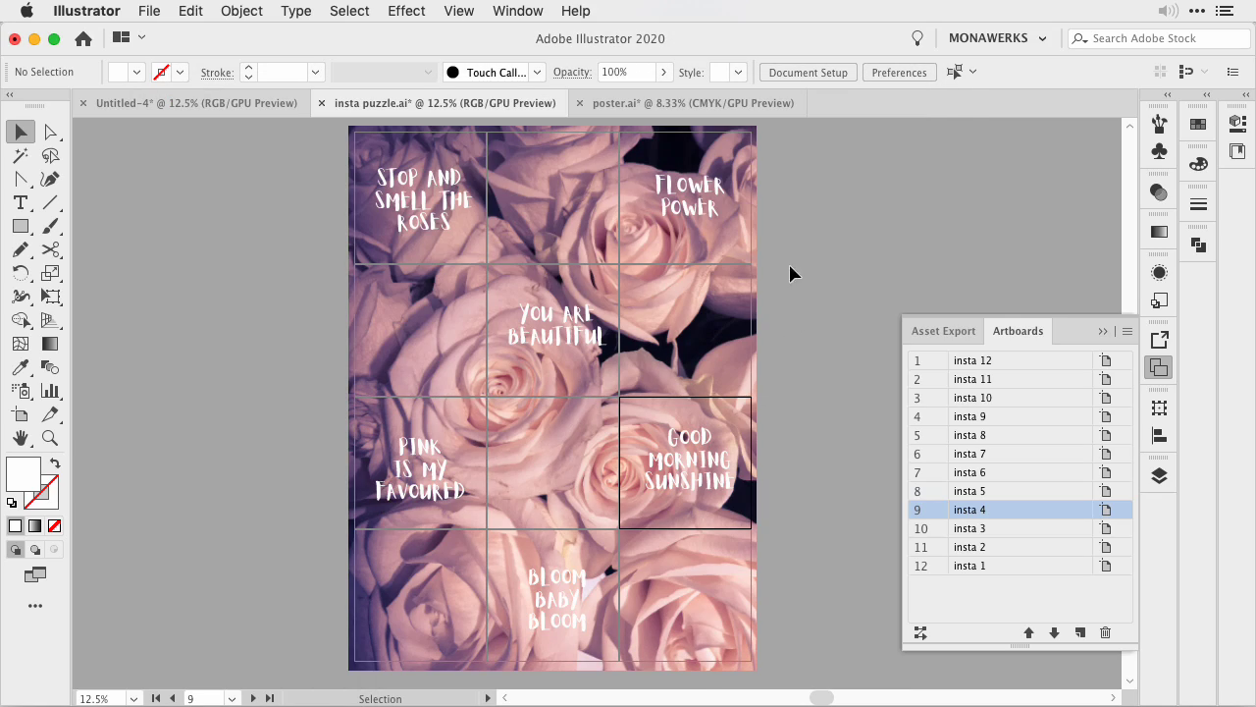
left_click(1104, 333)
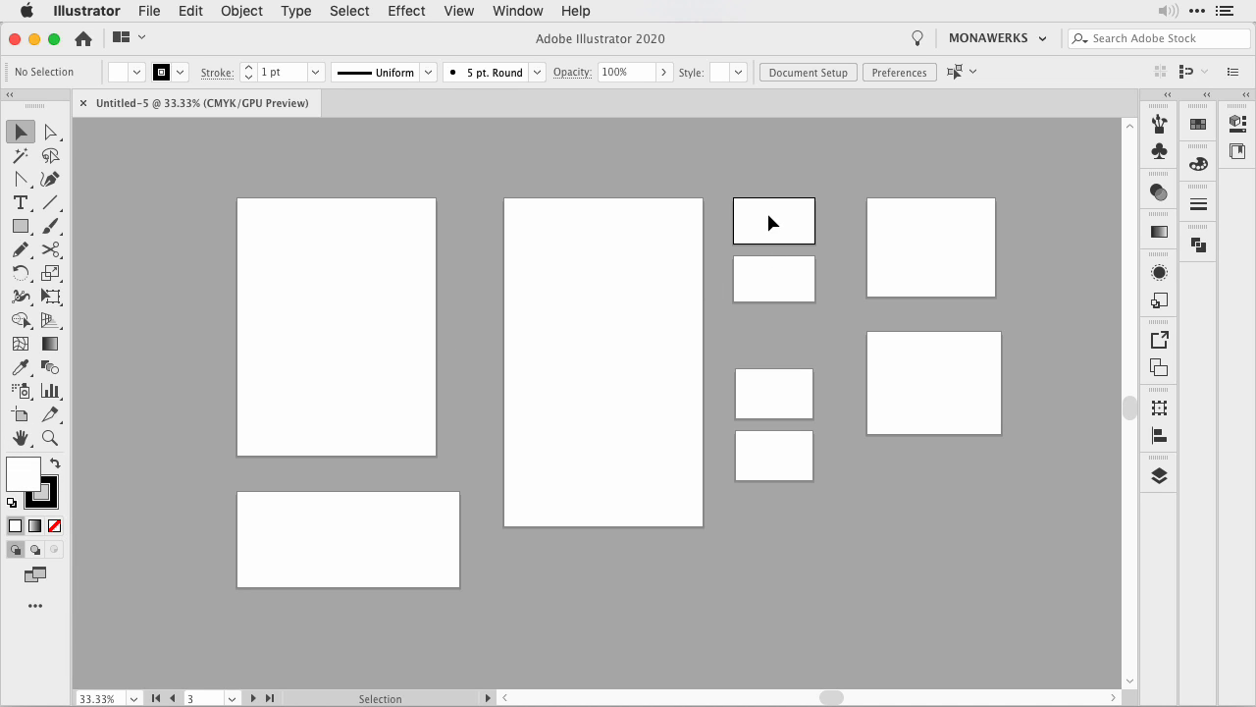
View the active artboard of Untitled-5 fitted to the window, then at 100% zoom, ending with all artboards in view
double_click(17, 439)
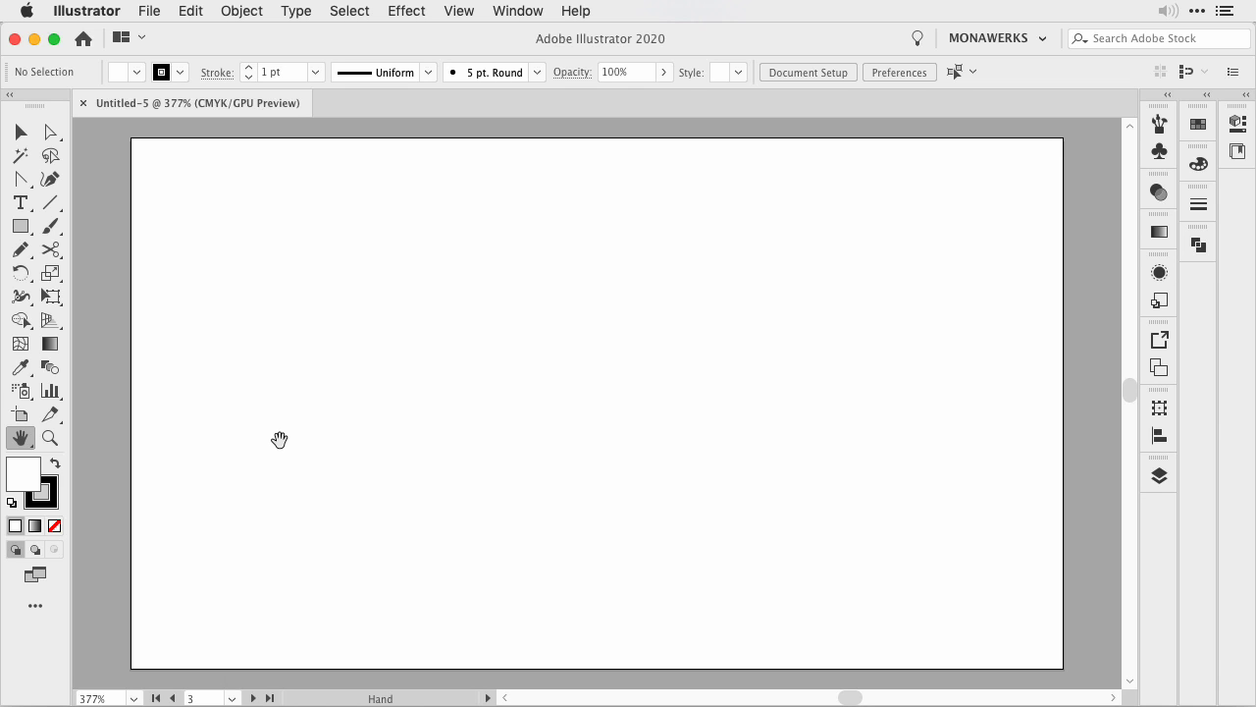
double_click(49, 439)
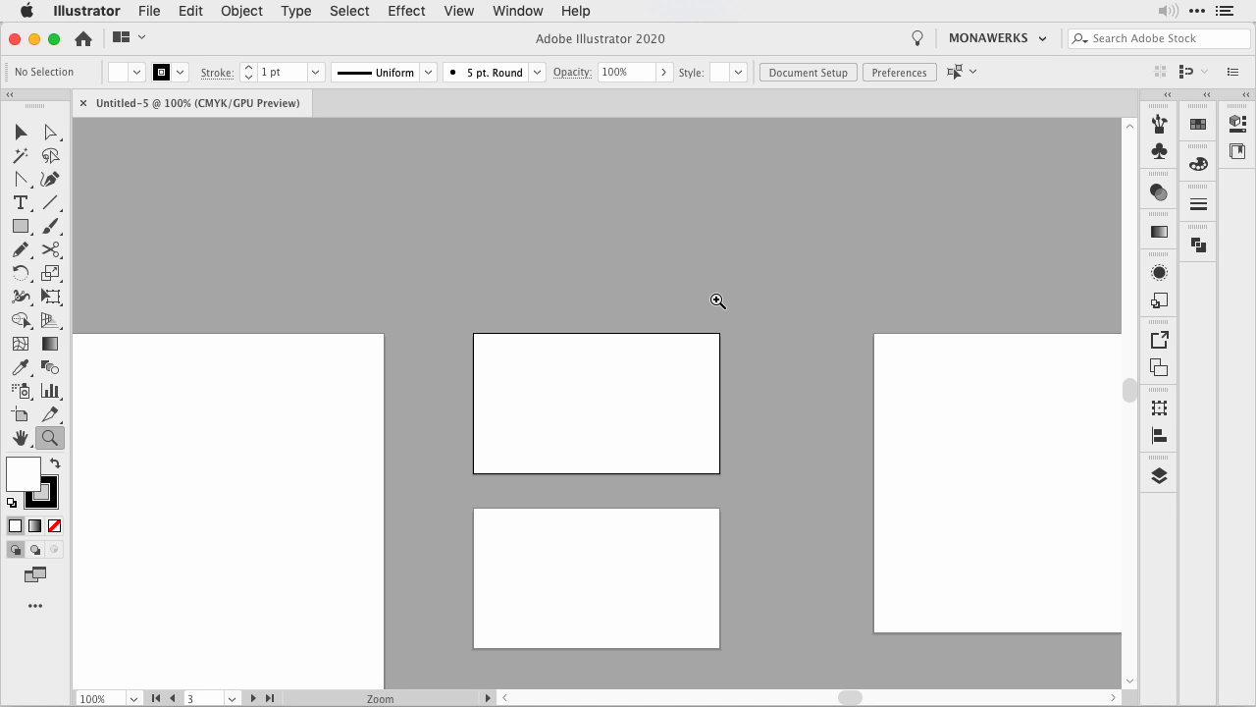
key("super+alt+0")
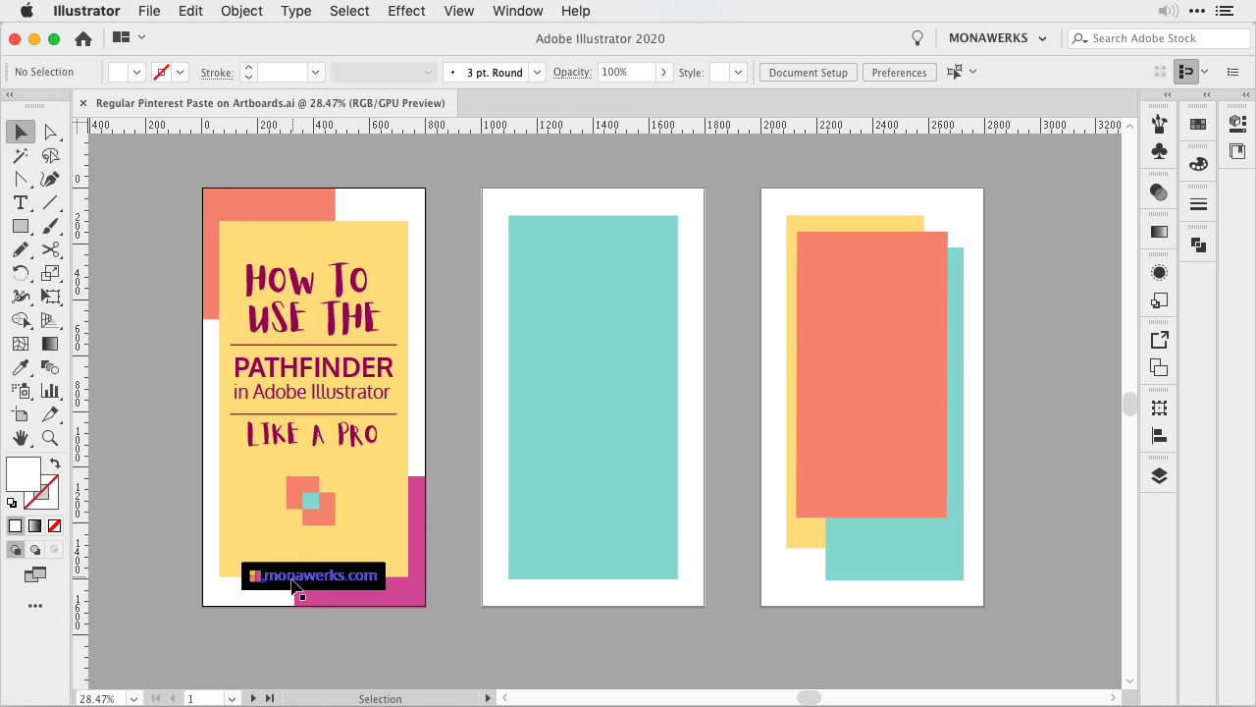
Copy the monawerks.com logo group from the first Pinterest artboard and paste it on all artboards
left_click(300, 581)
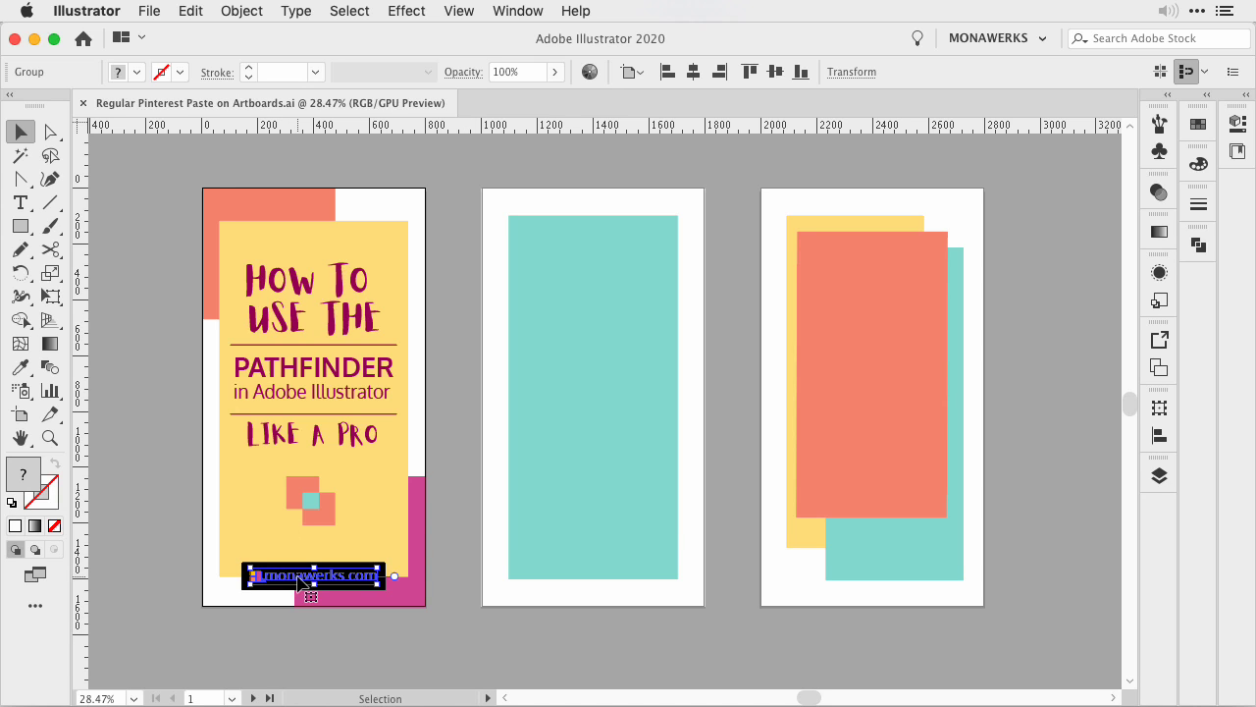
left_click(178, 17)
left_click(219, 104)
left_click(190, 11)
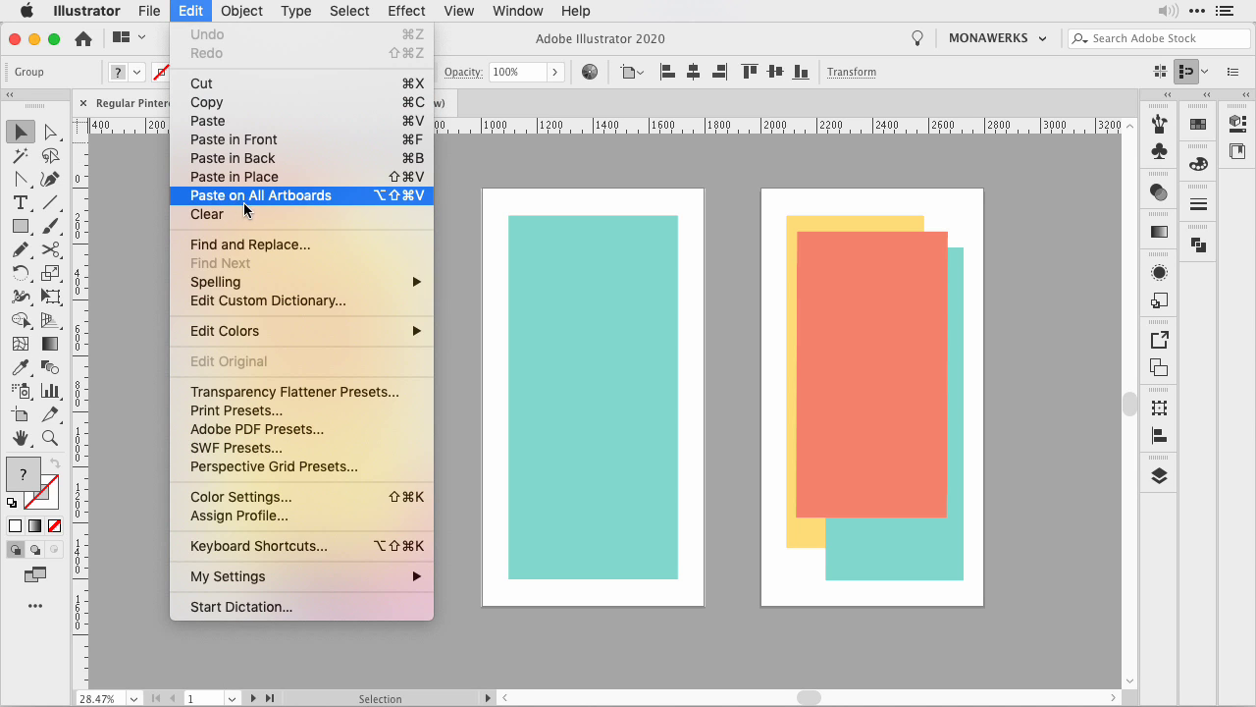
left_click(400, 195)
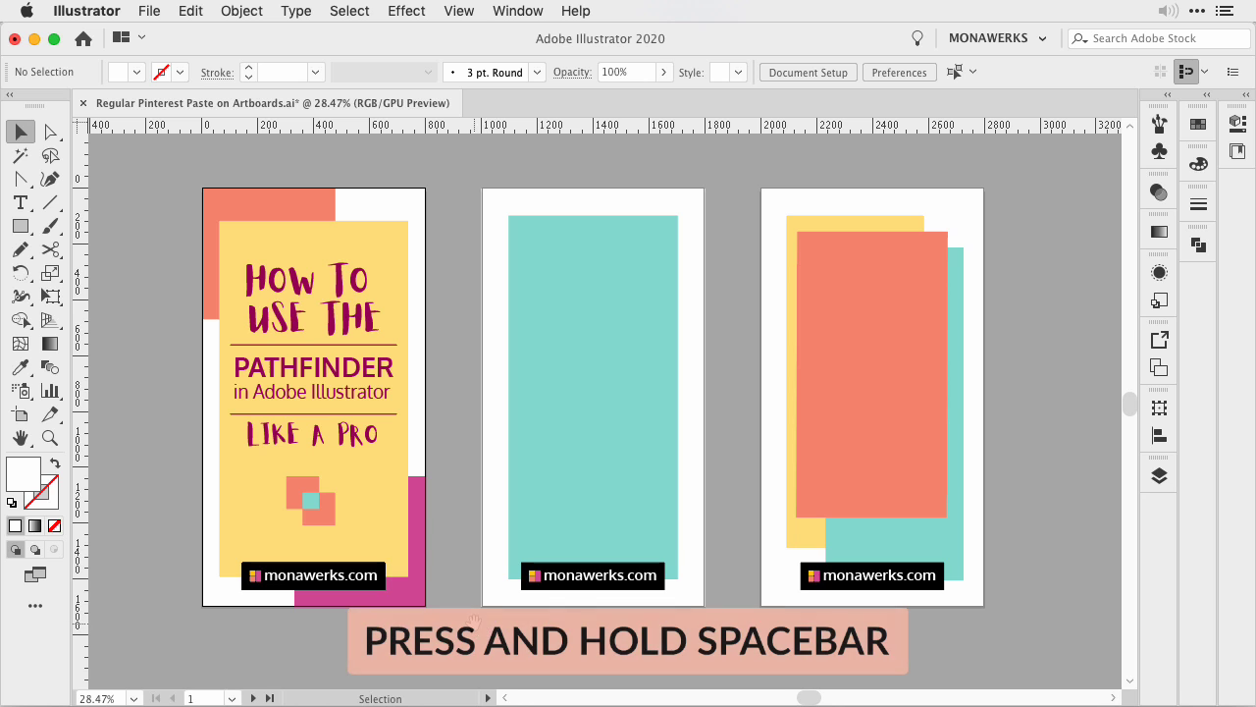
Pan the view across the Pinterest artboards with the temporary Hand tool
key("space")
left_click_drag(448, 424, 639, 398)
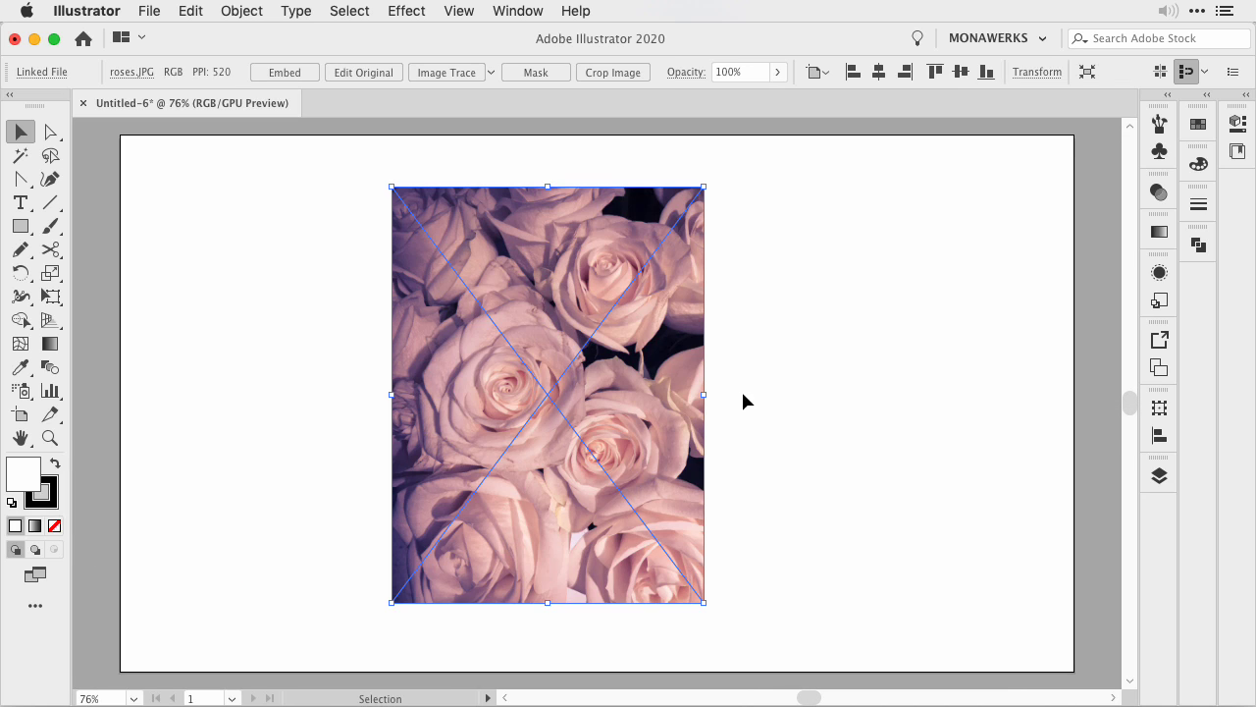
Fit the artboard to the bounds of the placed roses photo using the Artboard tool
left_click(789, 397)
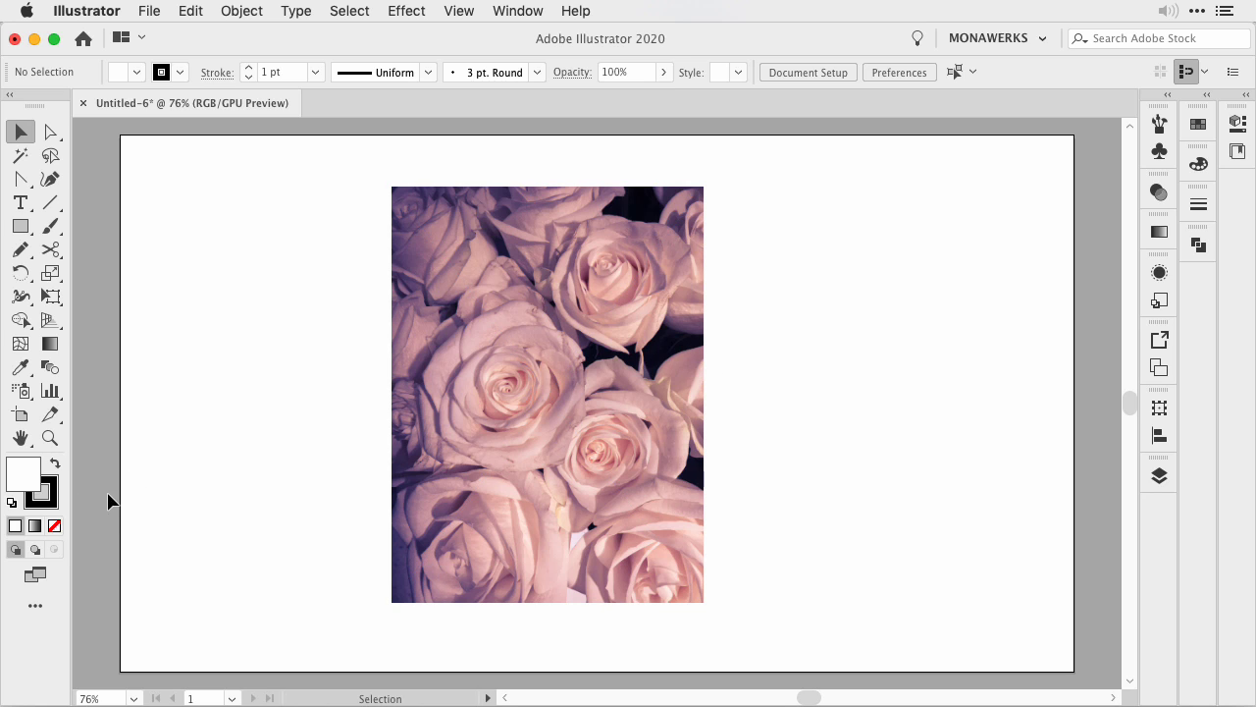
left_click(22, 416)
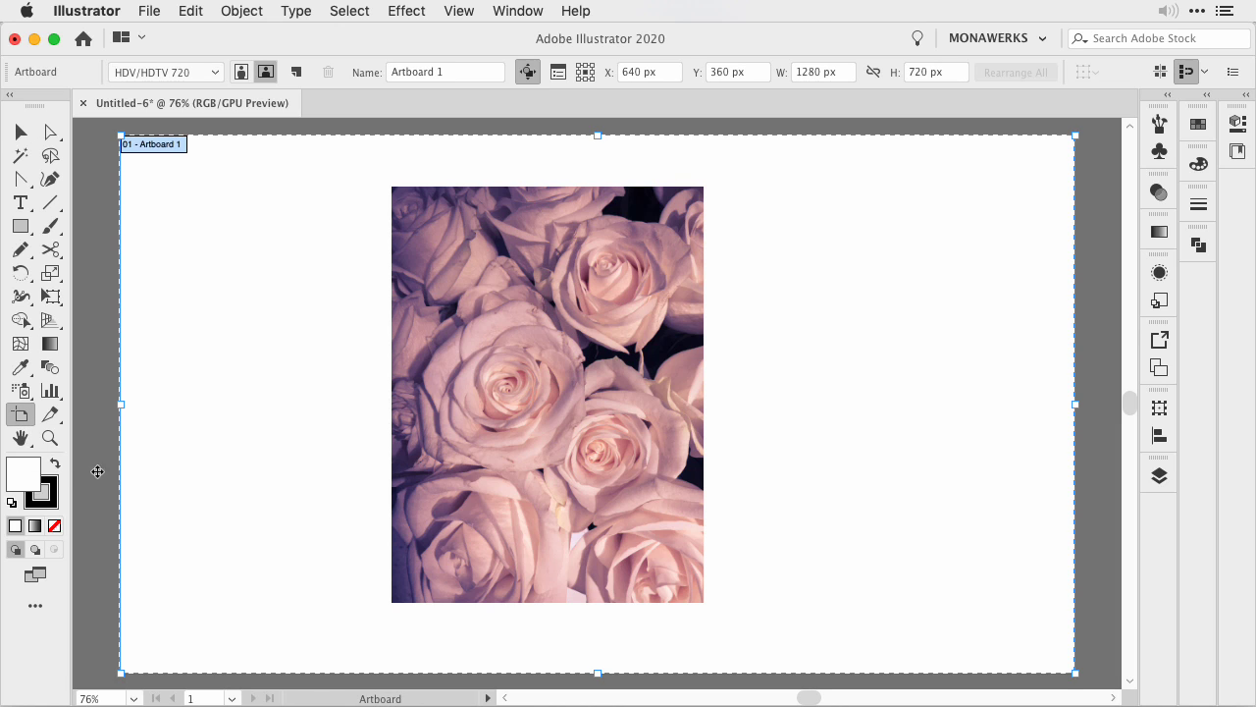
left_click(553, 377)
left_click(17, 133)
left_click(636, 363)
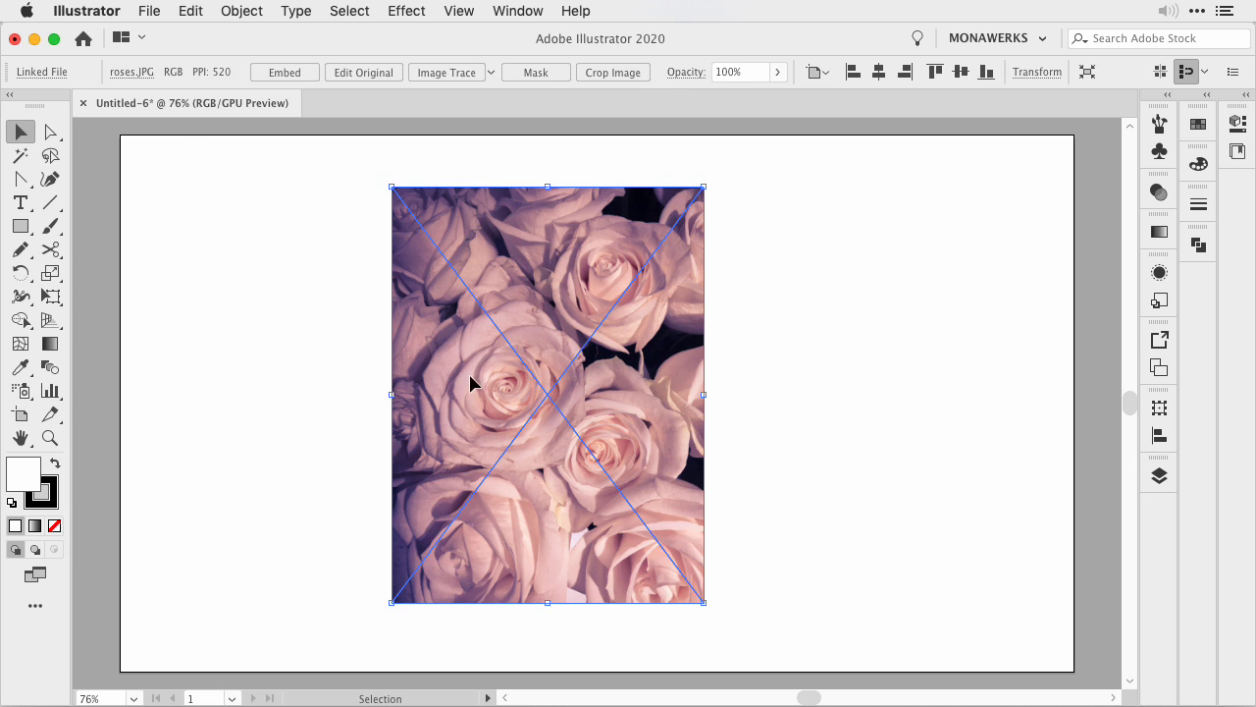
left_click(304, 398)
left_click(22, 416)
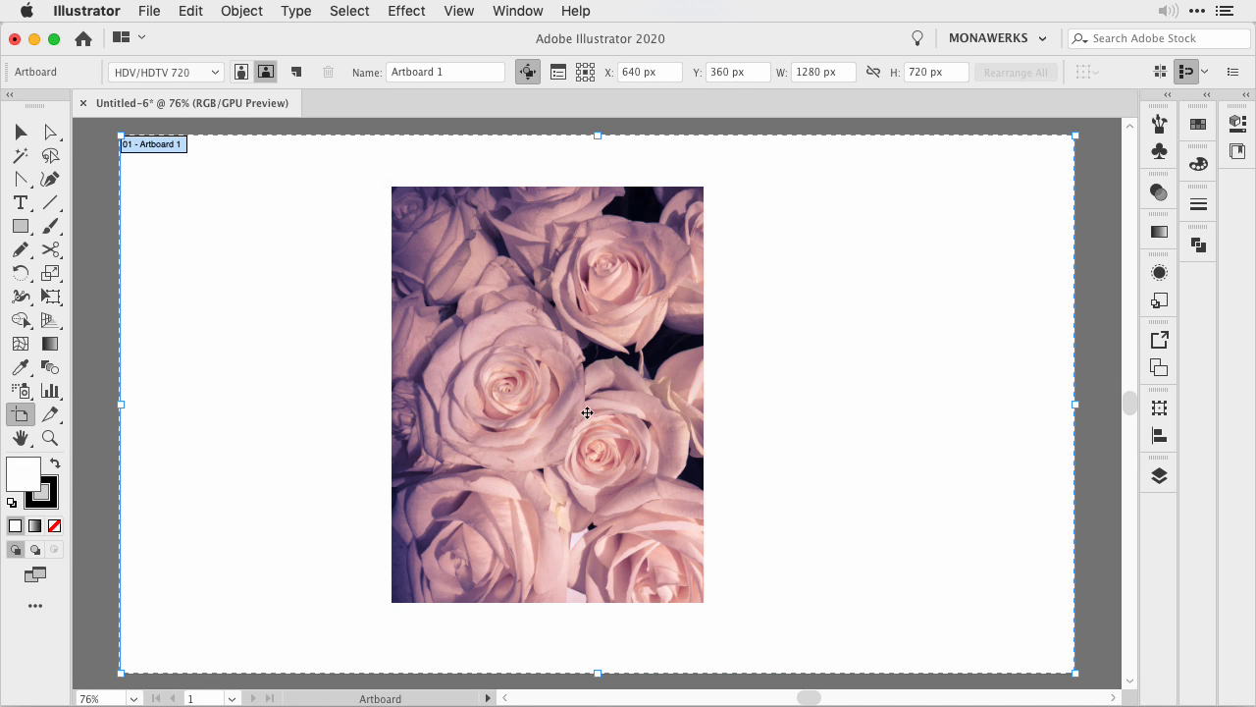
left_click(601, 399)
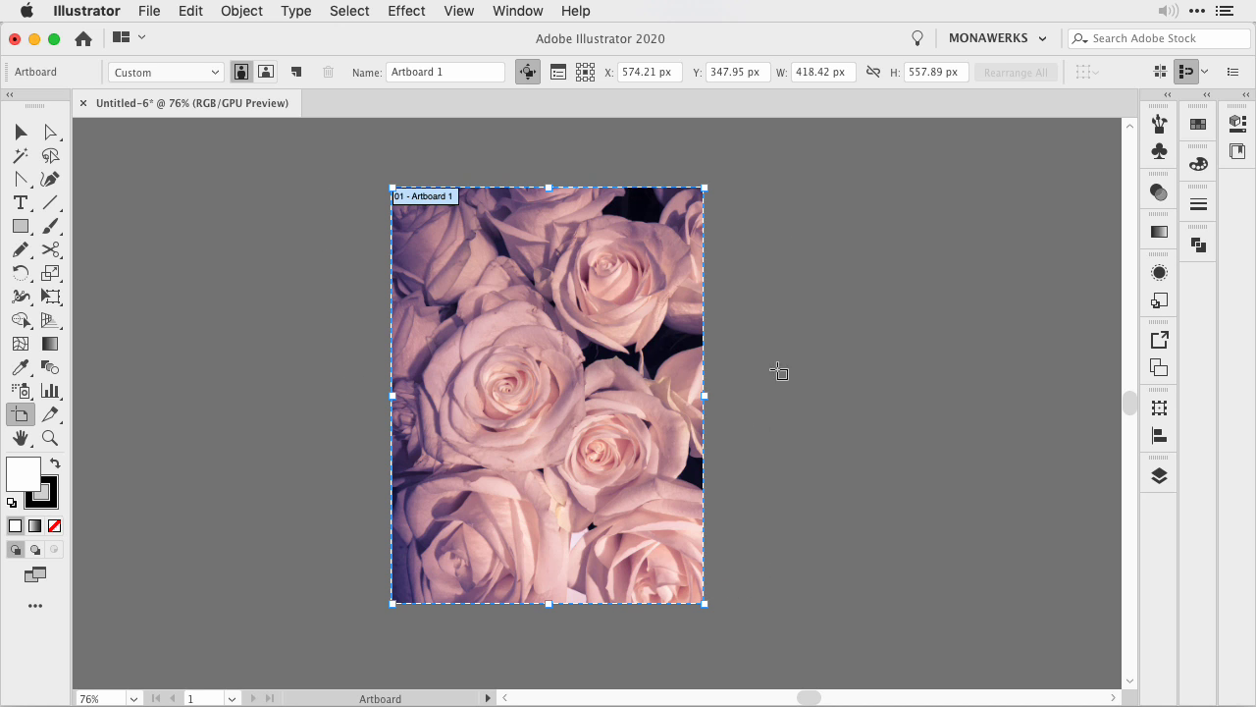
left_click(19, 132)
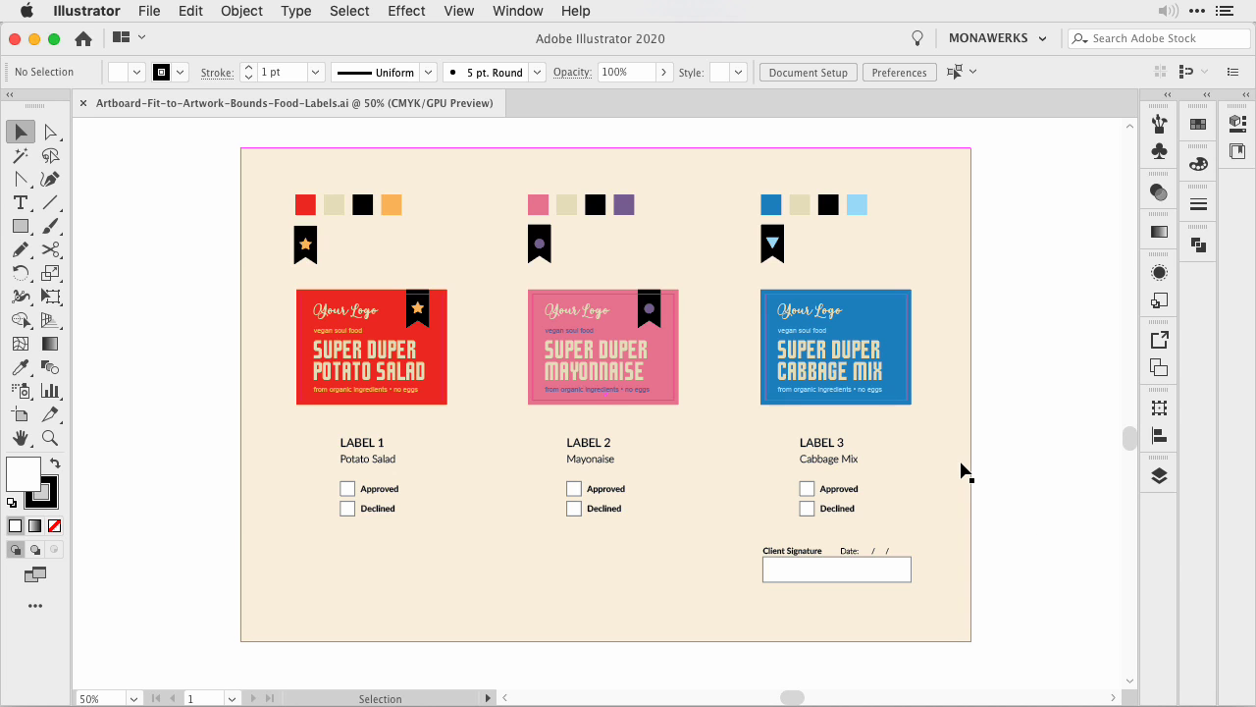
Fit the artboard of the food labels document to its artwork bounds
key("super+minus")
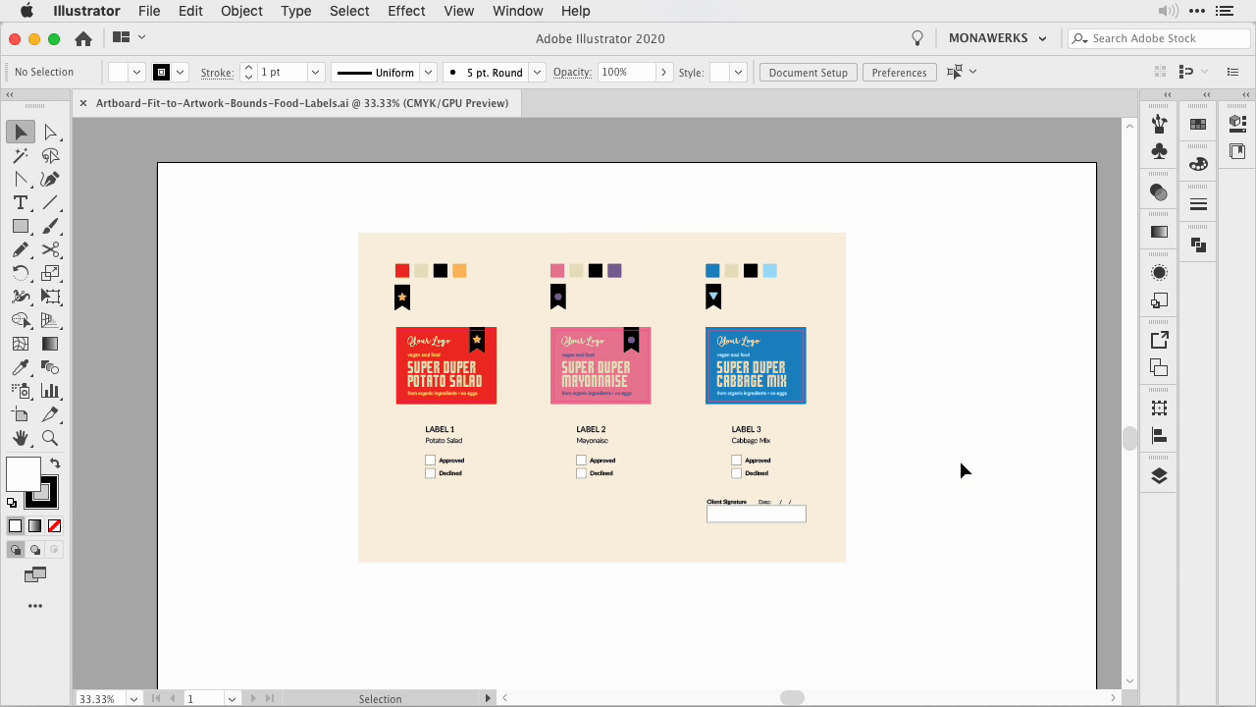
left_click_drag(905, 457, 884, 418)
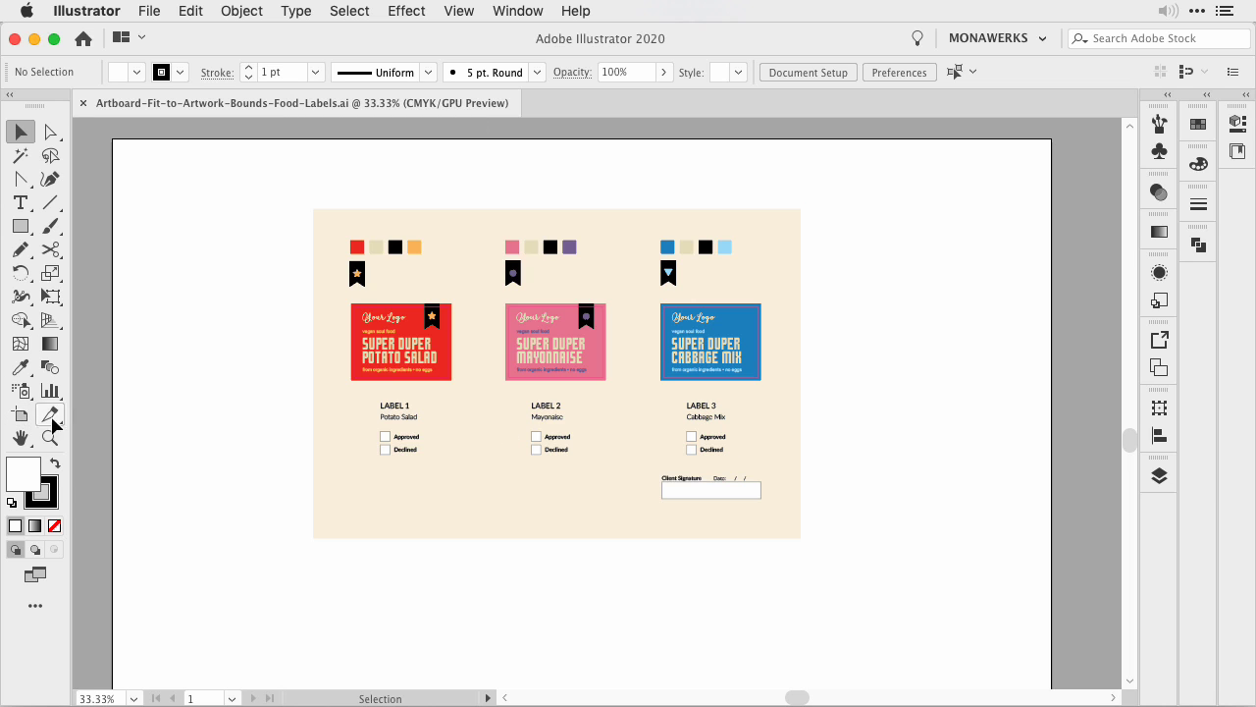
left_click(238, 11)
mouse_move(328, 666)
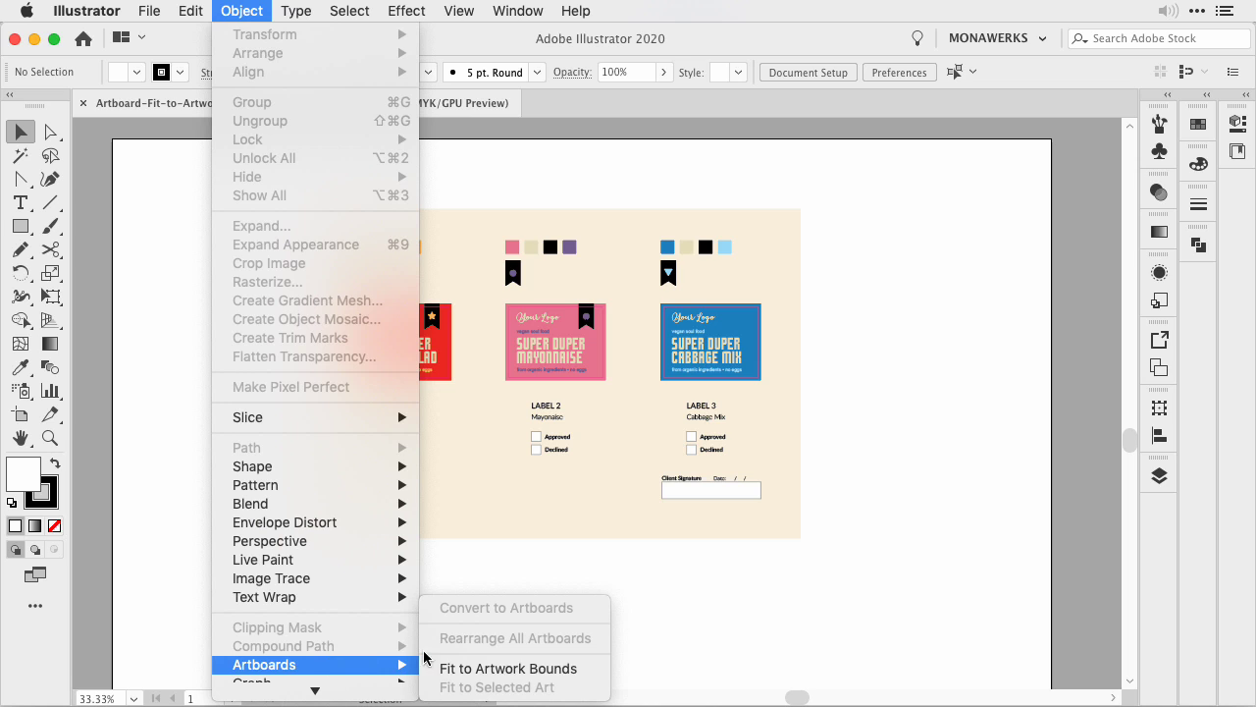
left_click(575, 668)
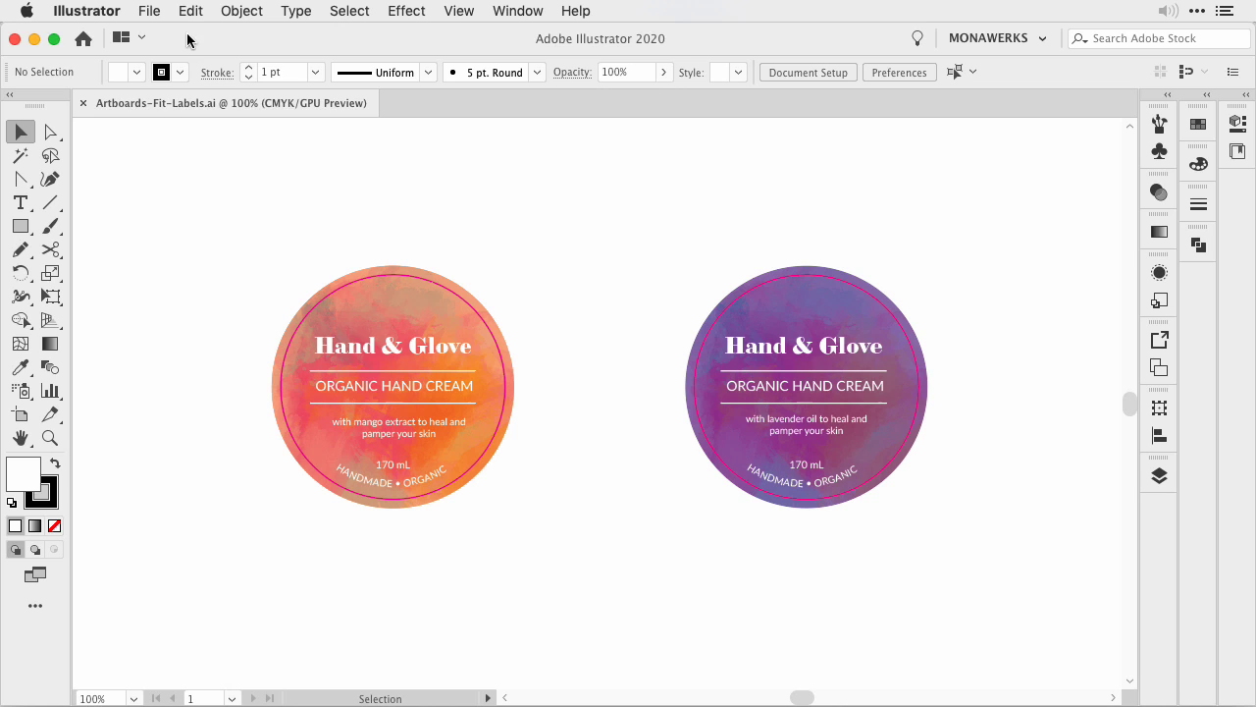
Fit the artboard to the artwork bounds of the two hand cream labels, and inspect the document in Outline view
left_click(238, 14)
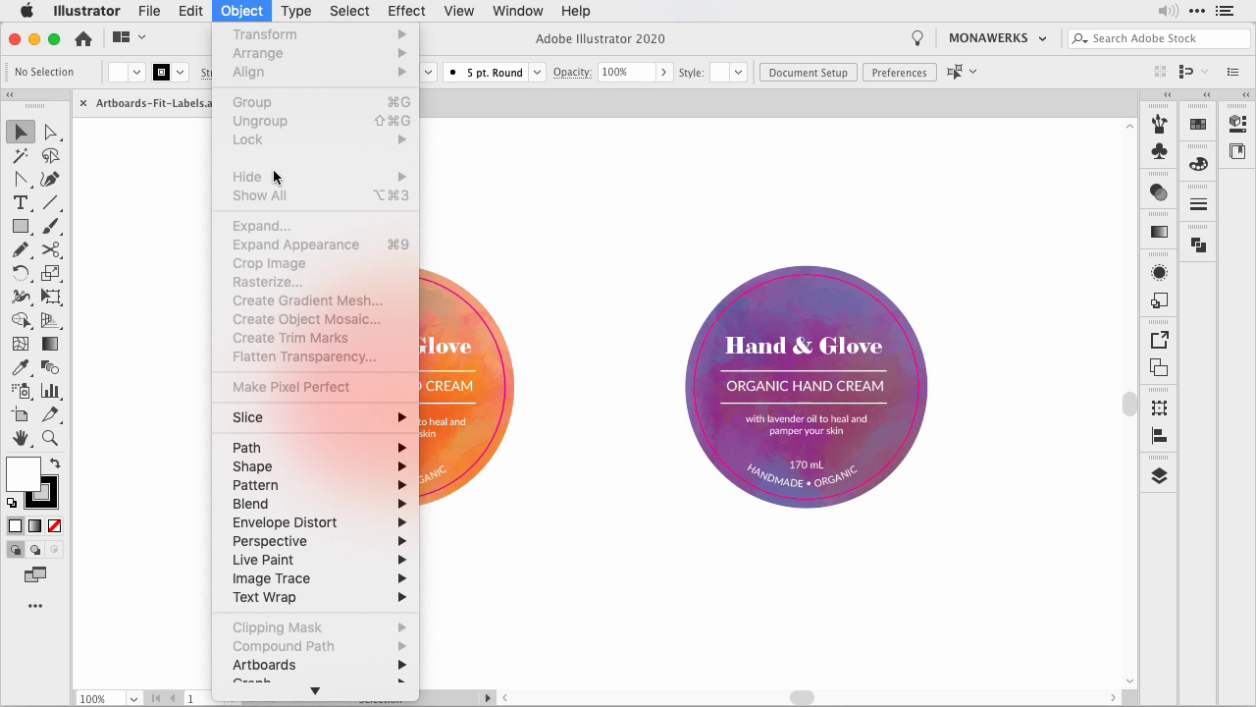
mouse_move(294, 667)
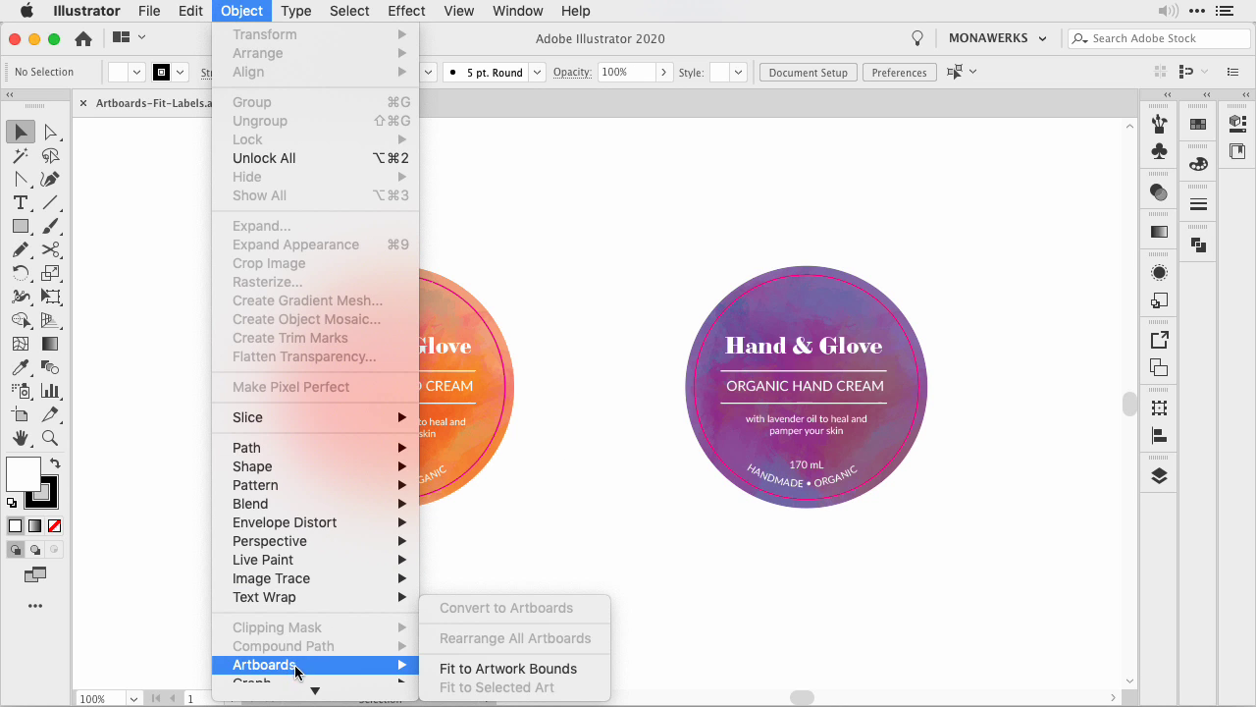
left_click(572, 677)
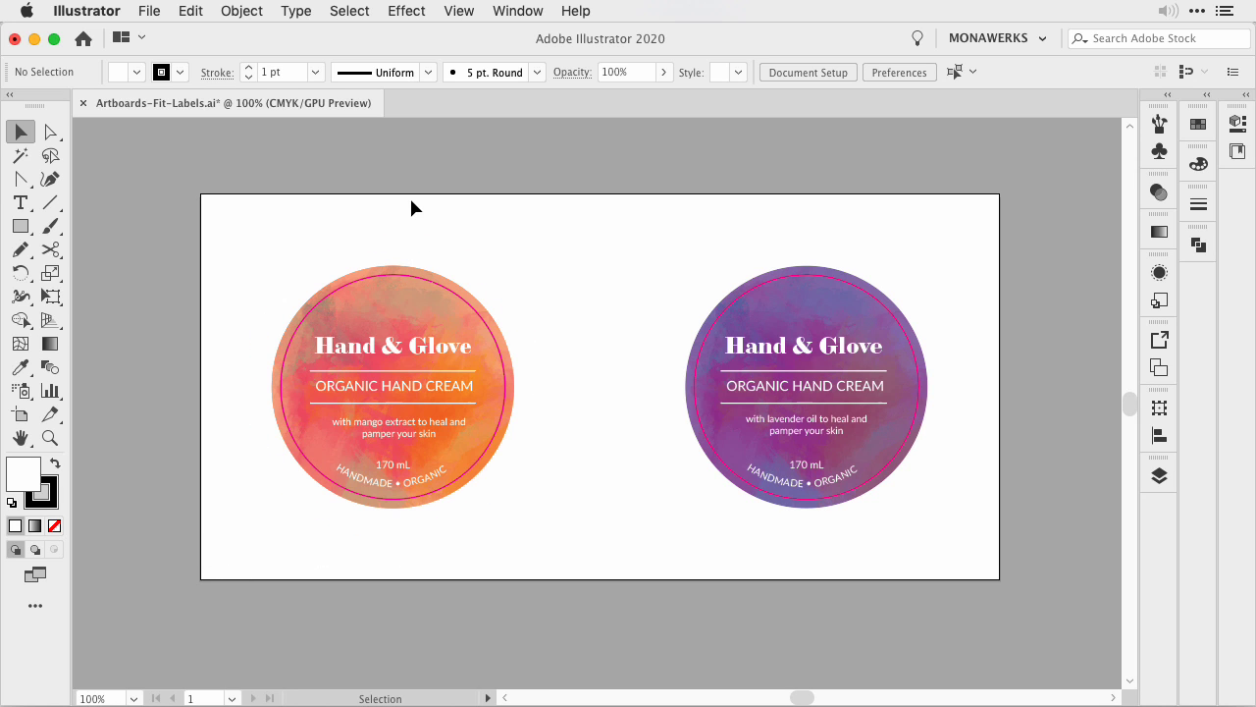
left_click(462, 12)
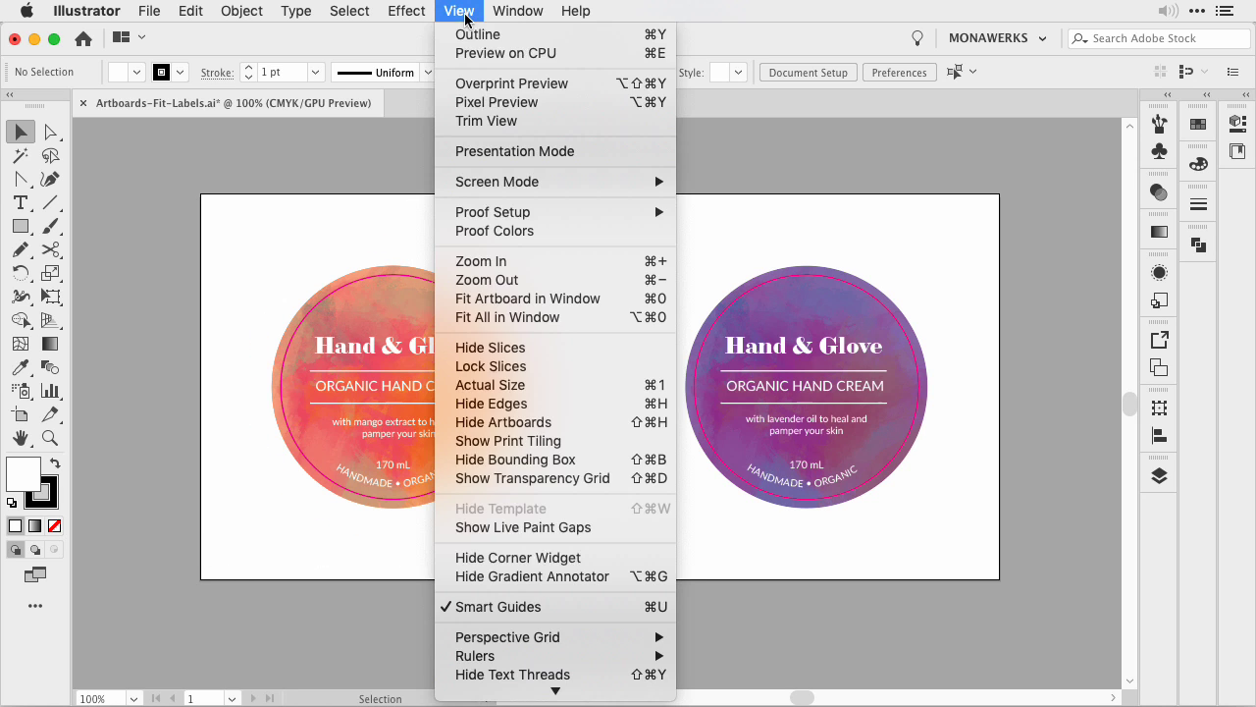
left_click(473, 35)
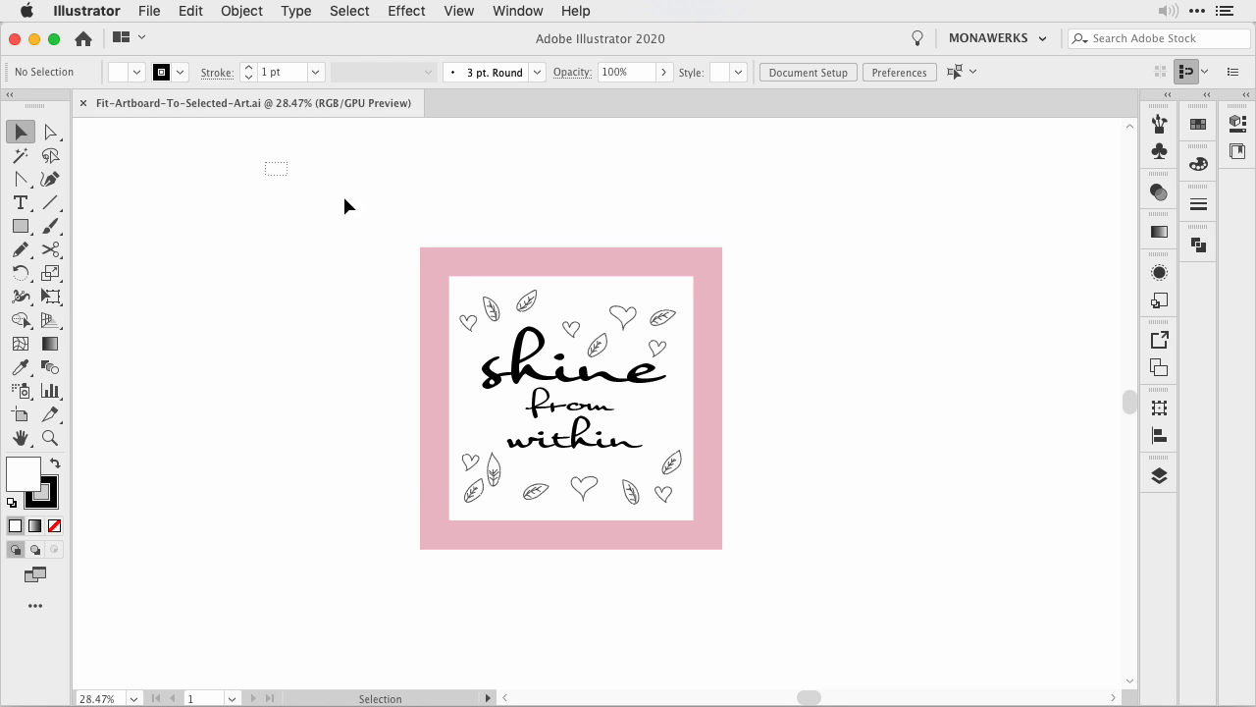
Select all of the "shine from within" artwork, fit the artboard to the selected art, and deselect
key("super+a")
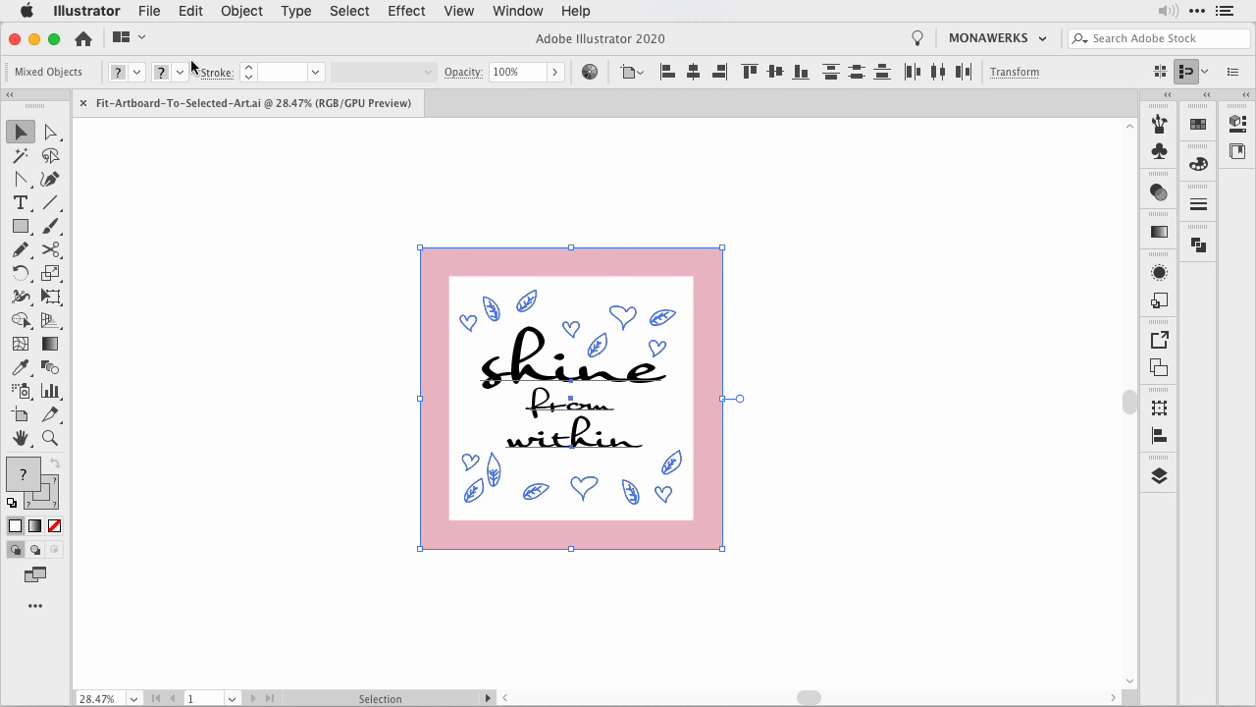
left_click(241, 12)
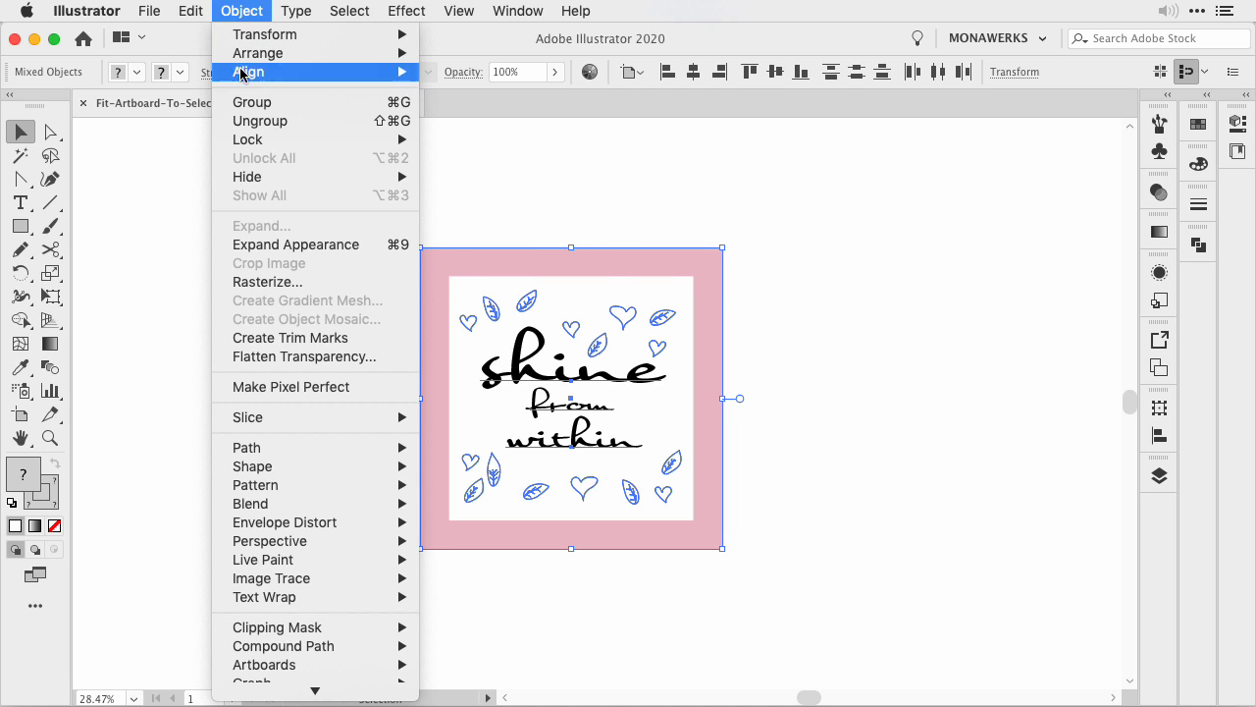
mouse_move(304, 640)
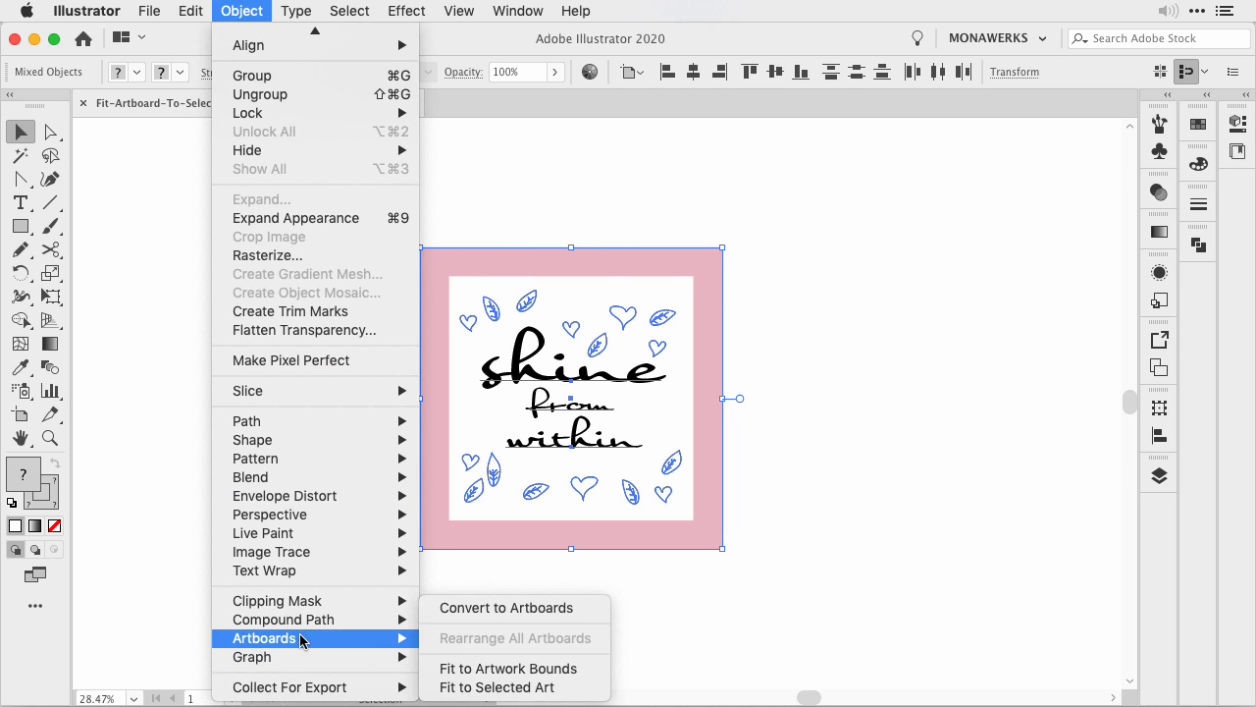
left_click(463, 689)
left_click(878, 569)
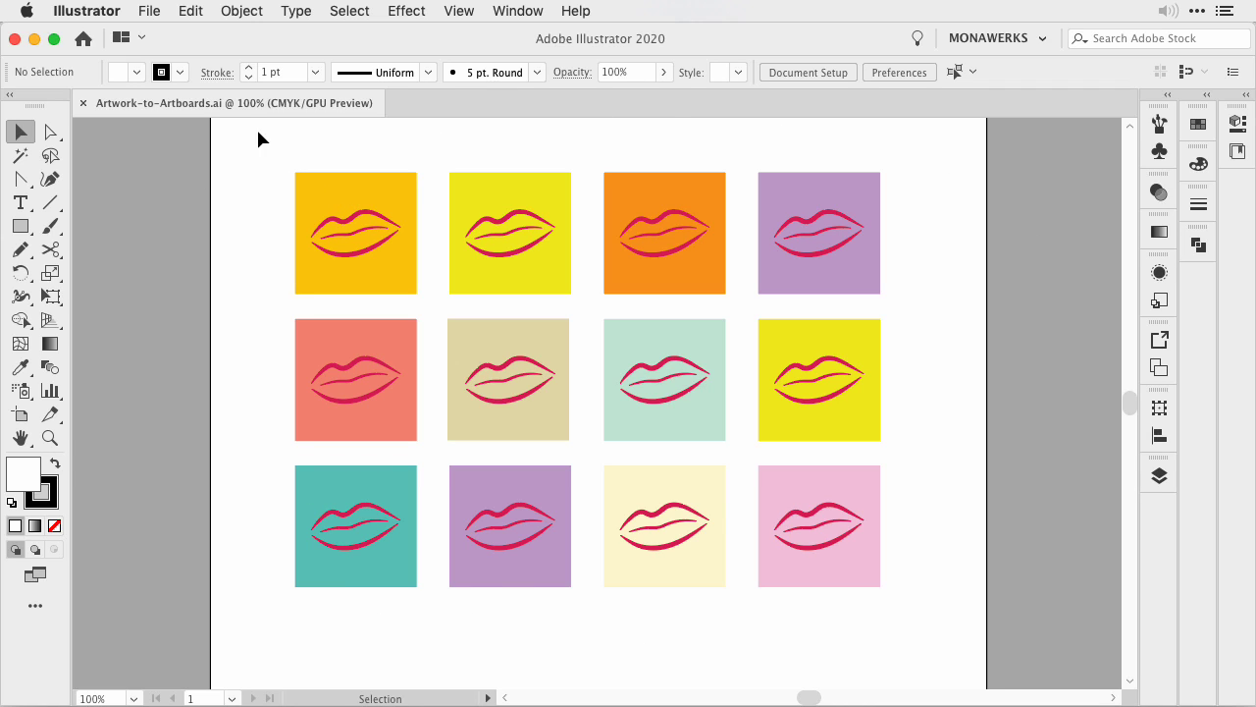
left_click_drag(426, 299, 426, 298)
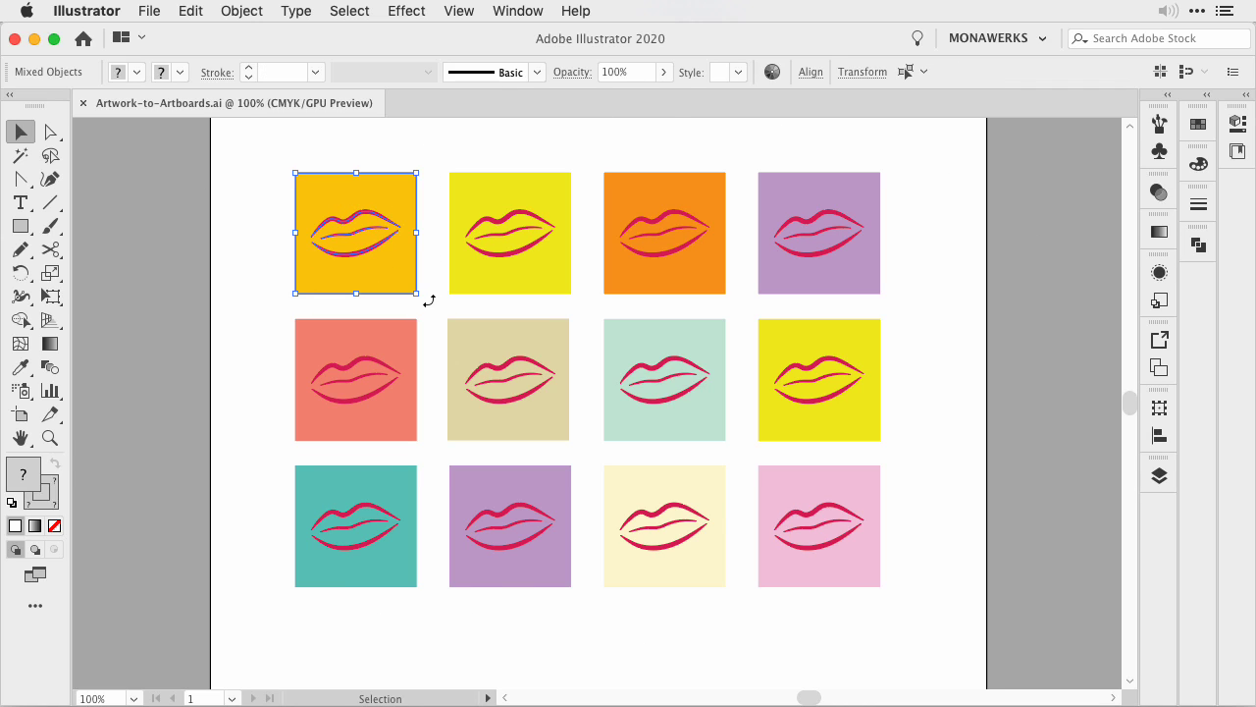
left_click(433, 211)
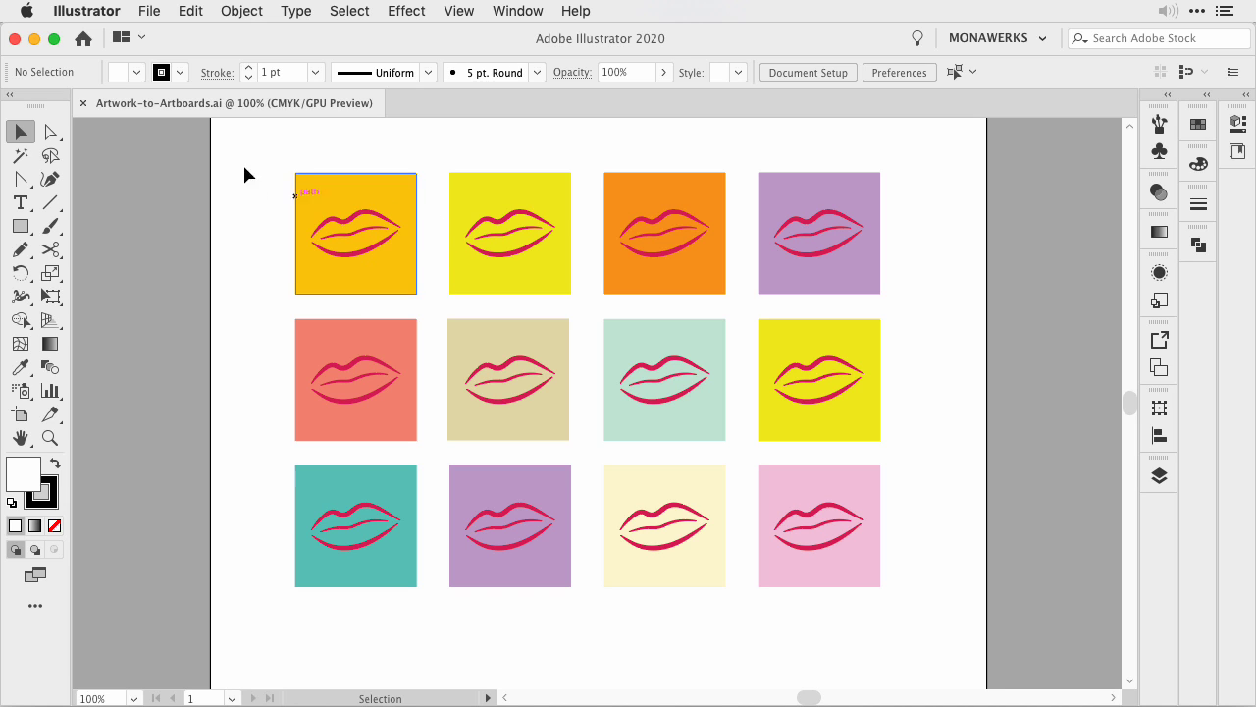
left_click_drag(243, 162, 945, 610)
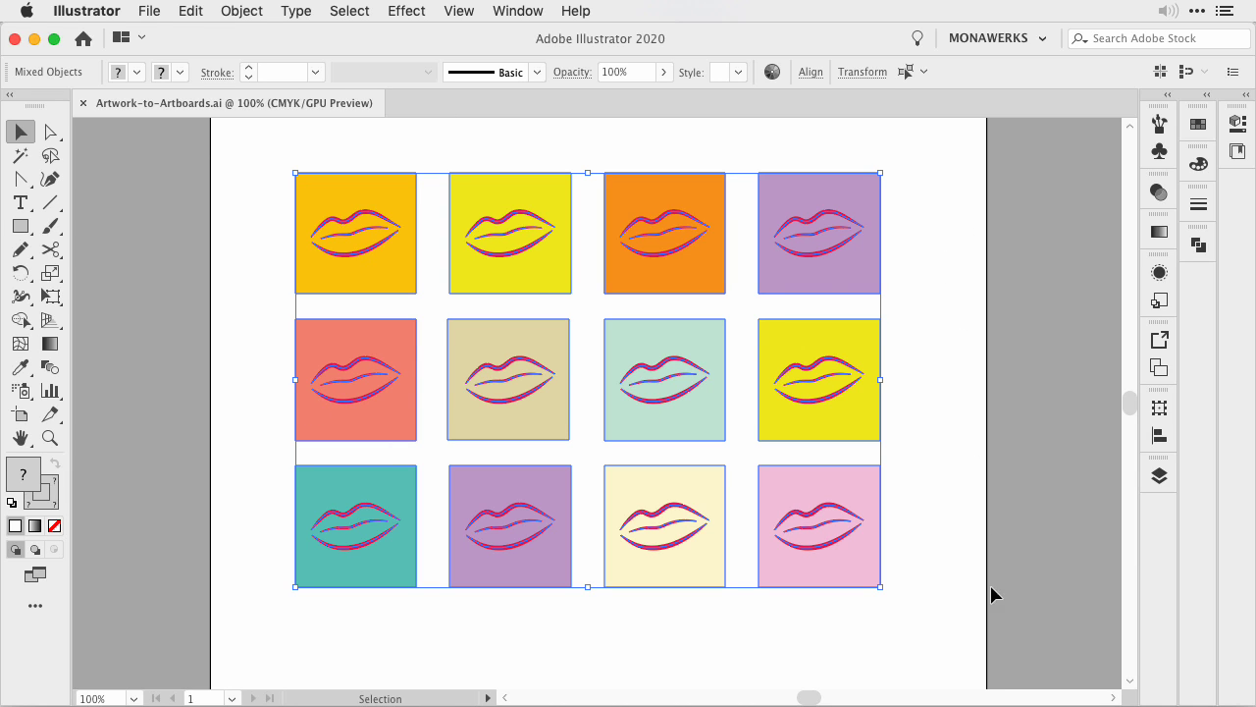
left_click(930, 315)
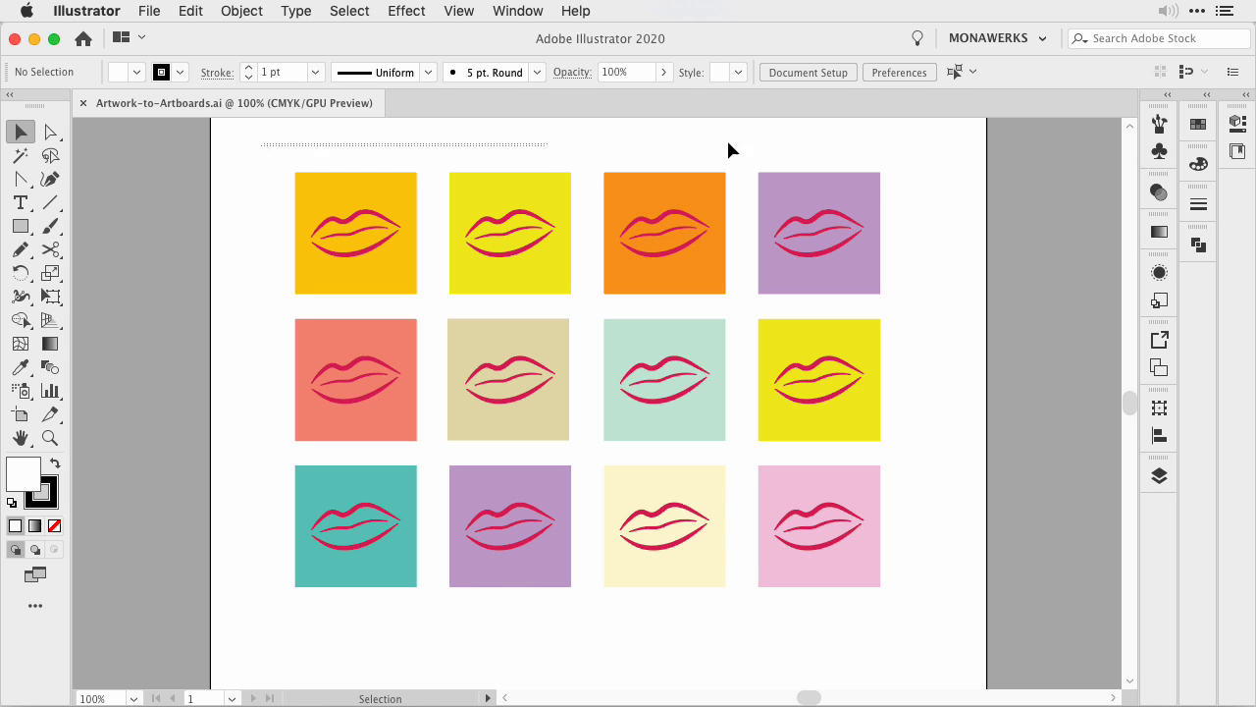
Select the twelve colored background squares without the lips, copy them, and paste the copies in back
left_click_drag(728, 142, 916, 177)
left_click_drag(252, 312, 901, 359)
left_click_drag(253, 449, 992, 480)
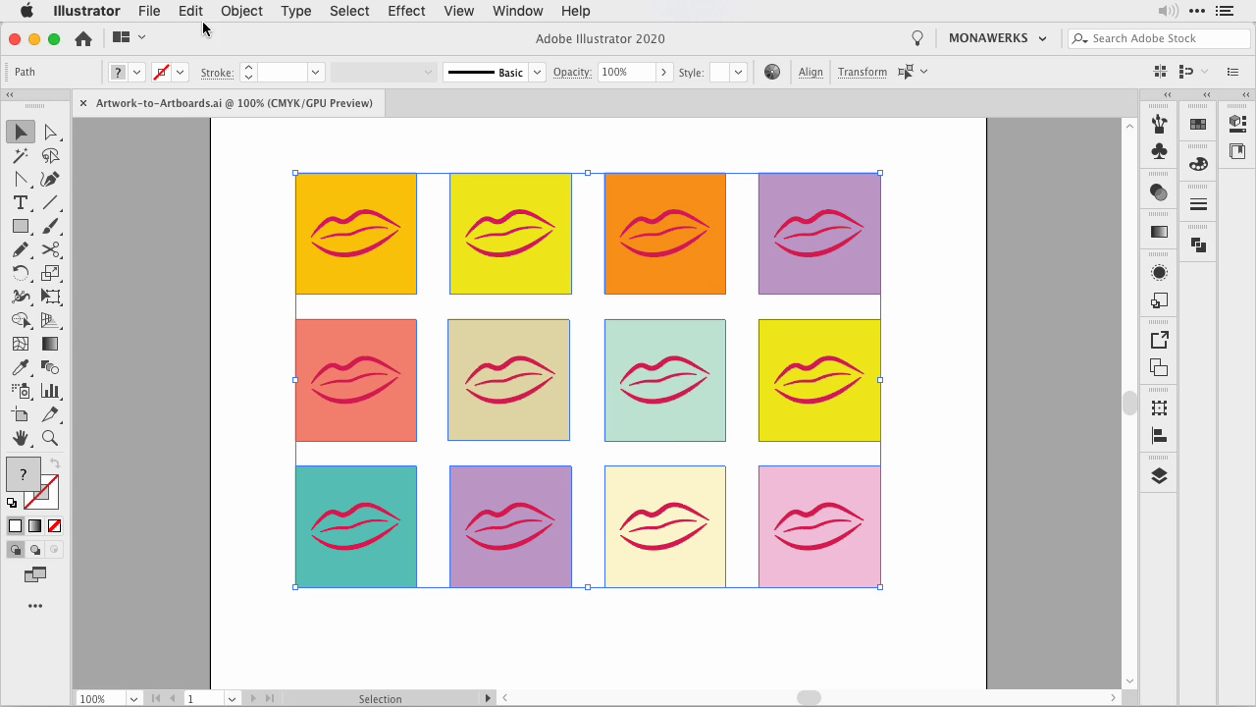
left_click(189, 14)
left_click(230, 104)
left_click(192, 17)
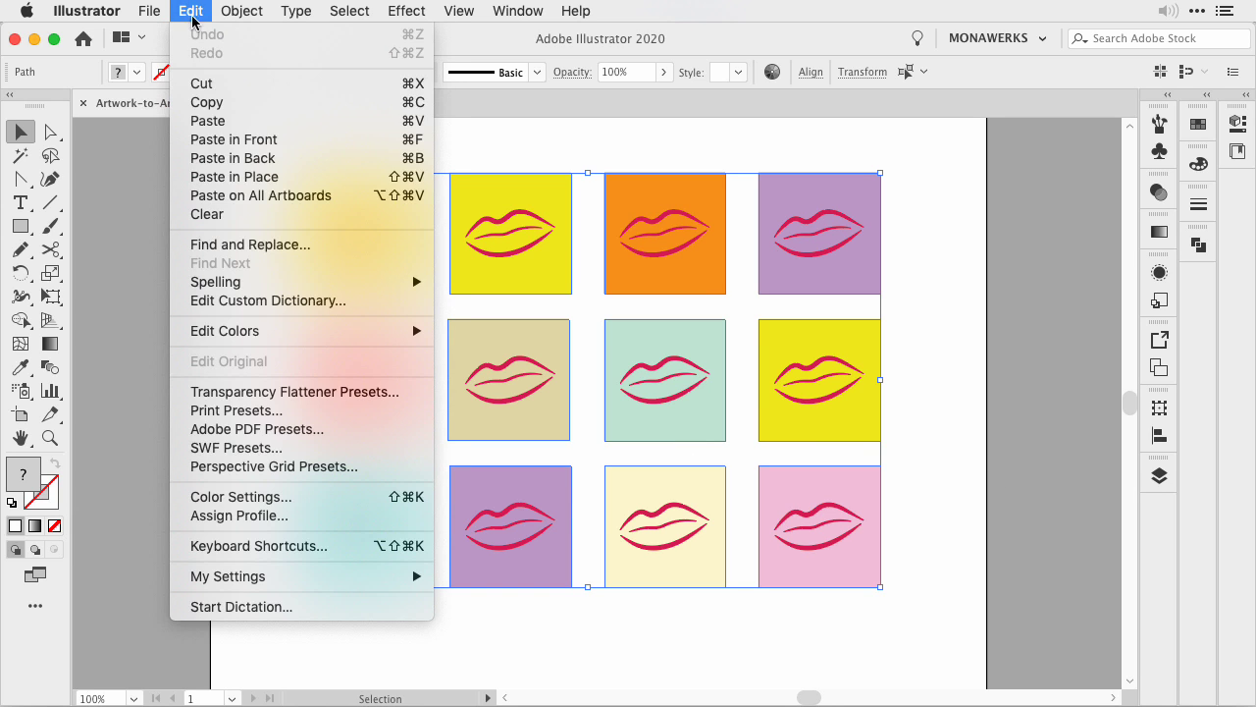
left_click(233, 158)
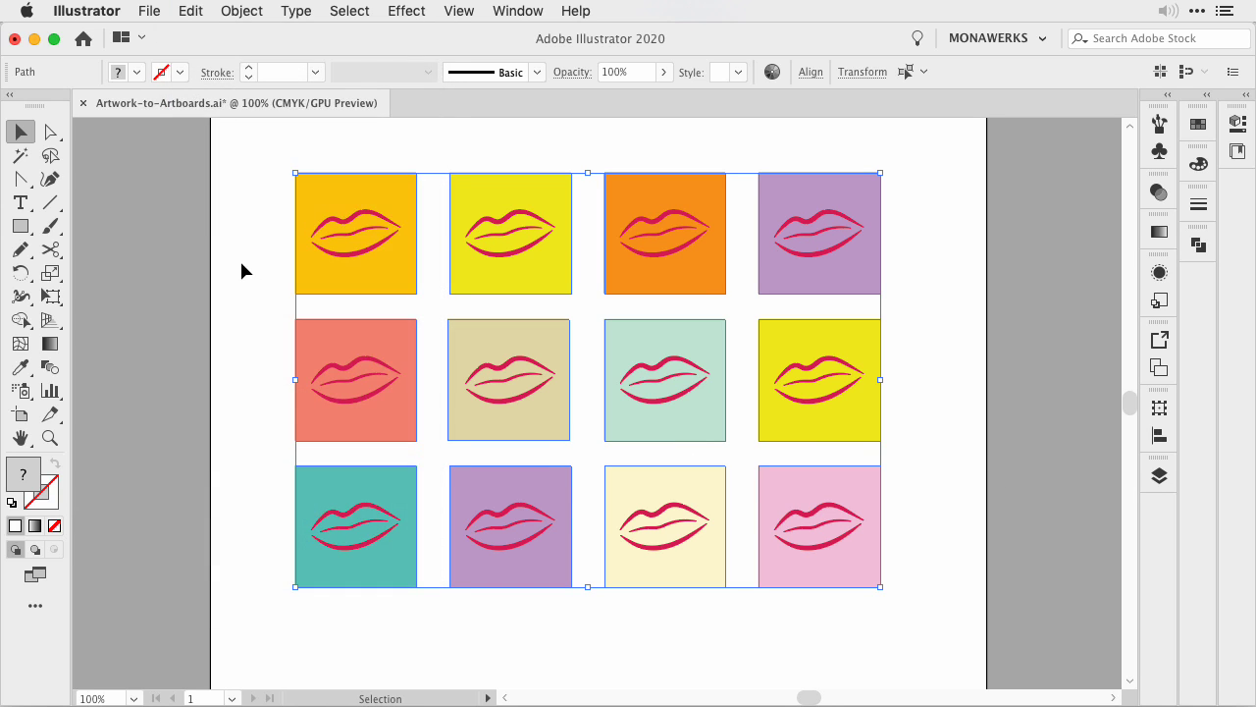
Convert the twelve pasted background squares to artboards
left_click(242, 11)
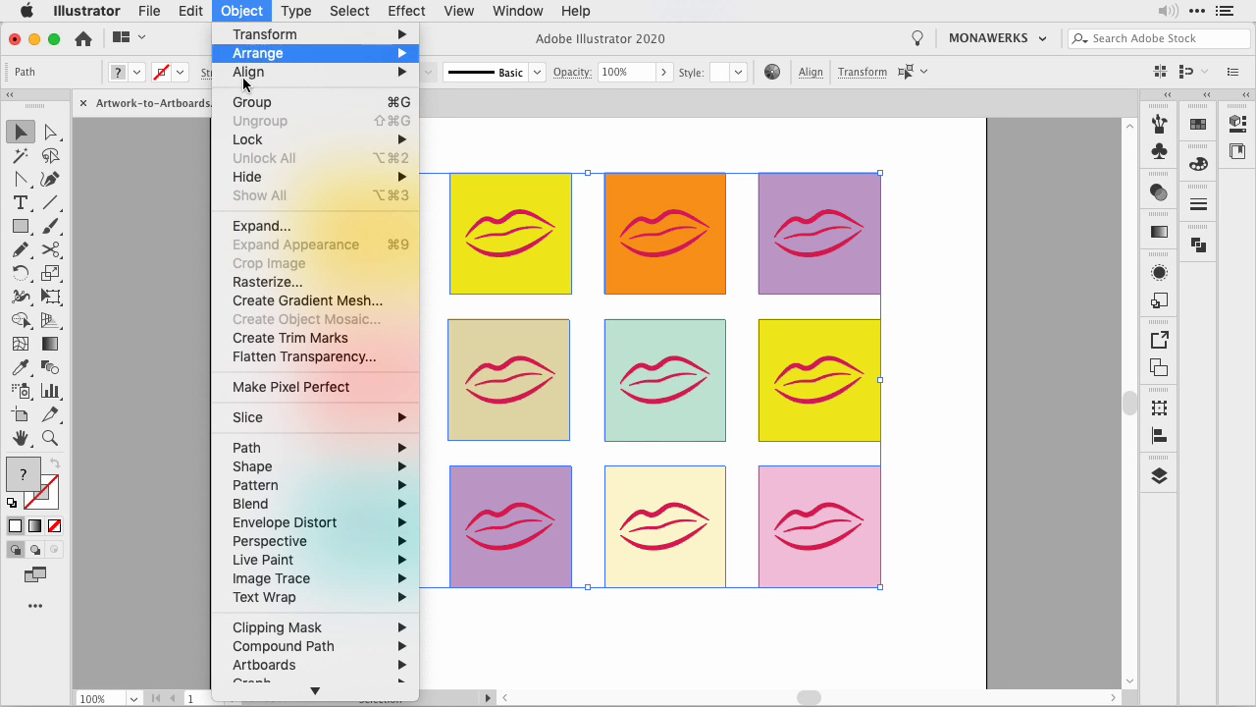
mouse_move(286, 668)
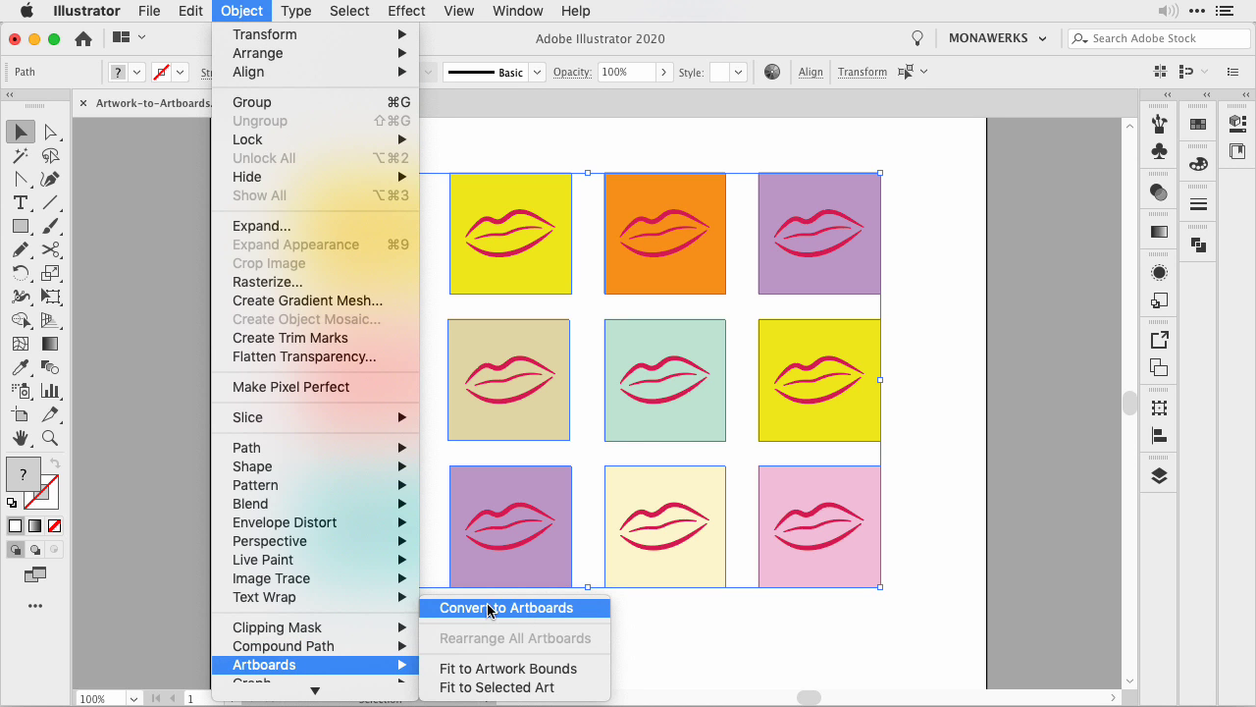
left_click(562, 607)
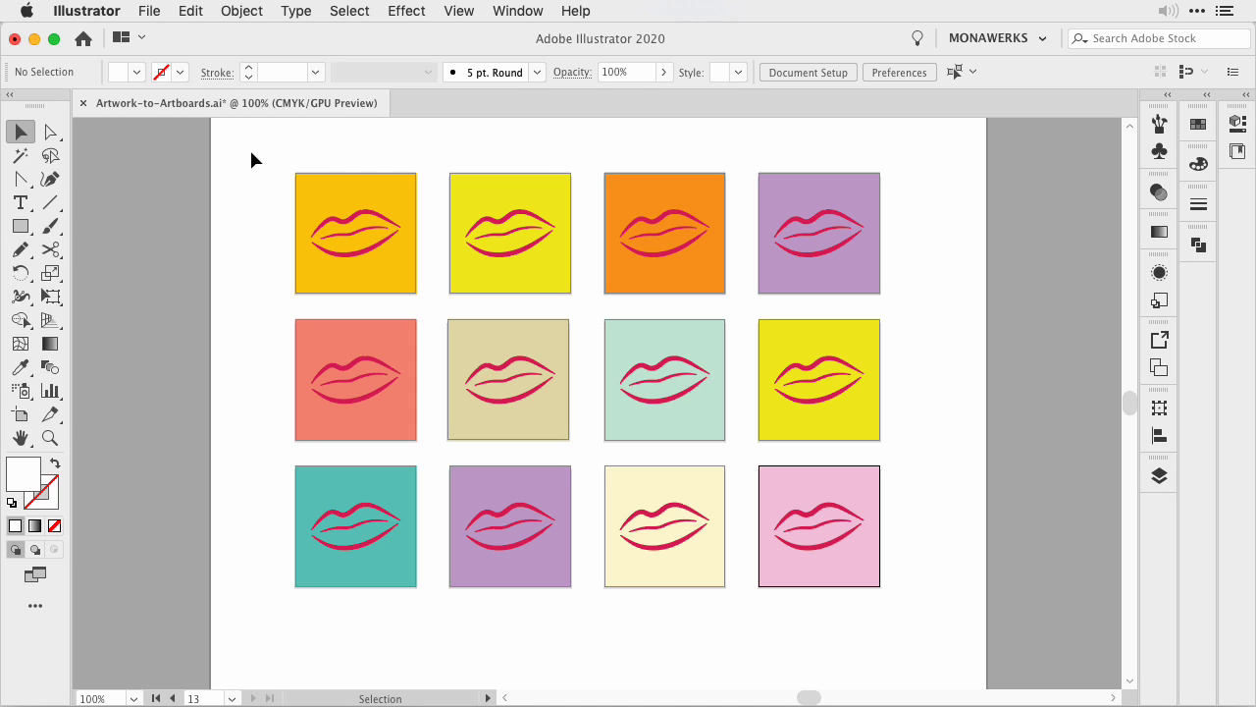
Delete the original Letter-size Artboard 1 behind the lips tiles, and return to the Selection tool
left_click(20, 414)
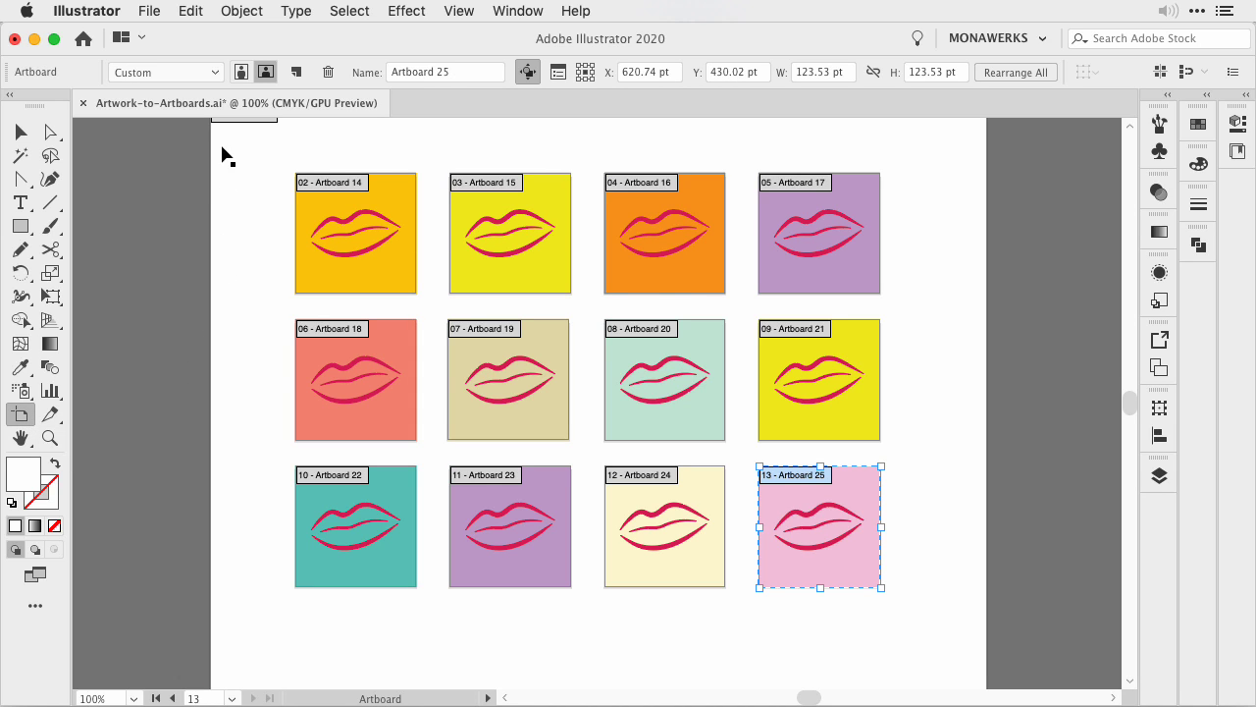
left_click(242, 182)
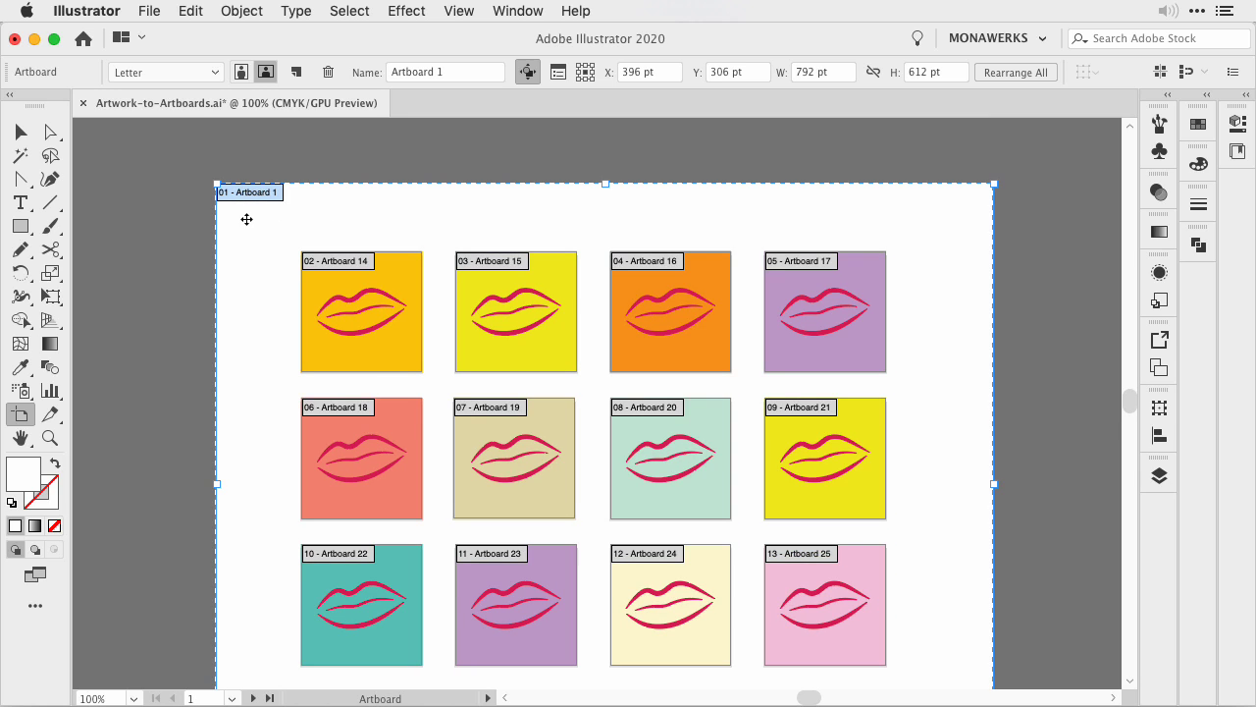
key("Delete")
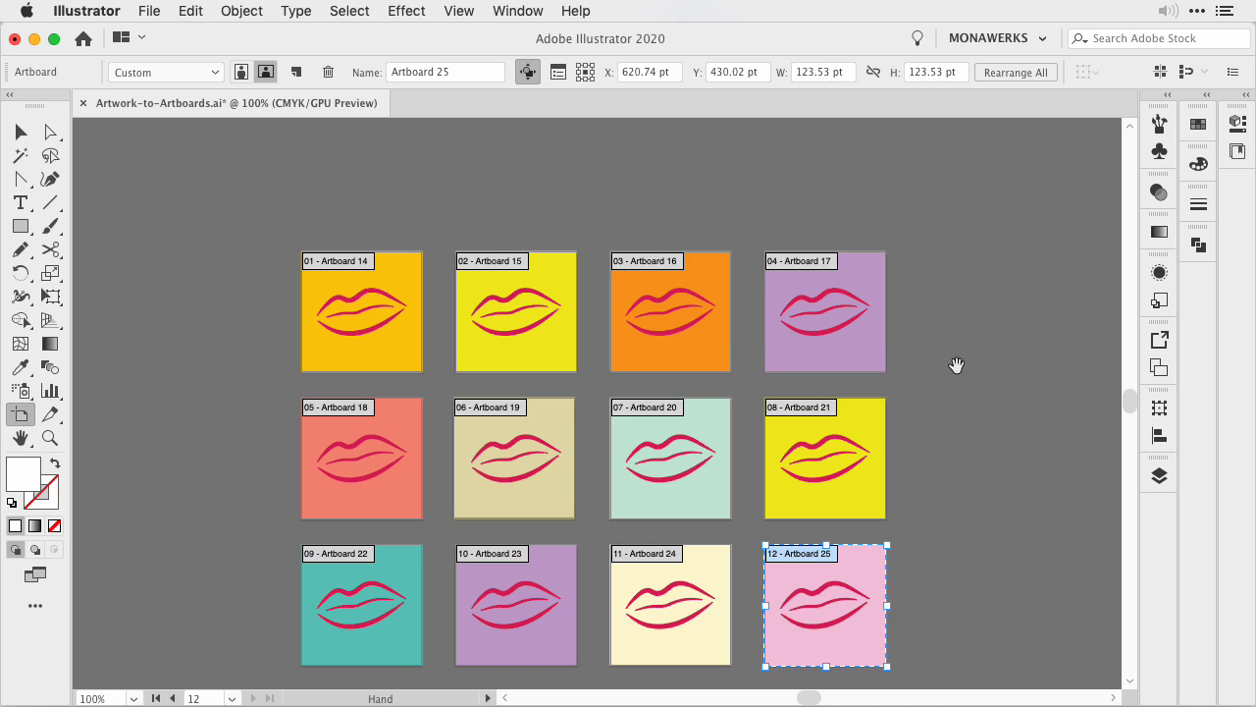
scroll(956, 364, "down", 2)
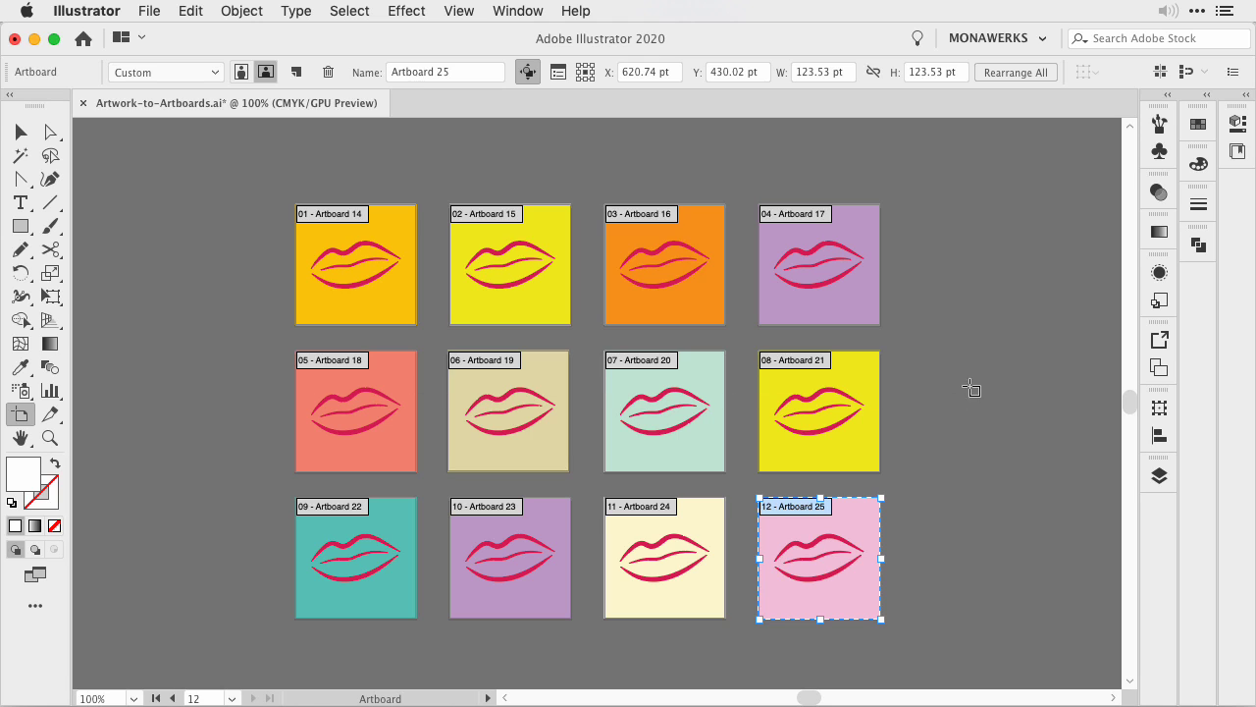
left_click(20, 131)
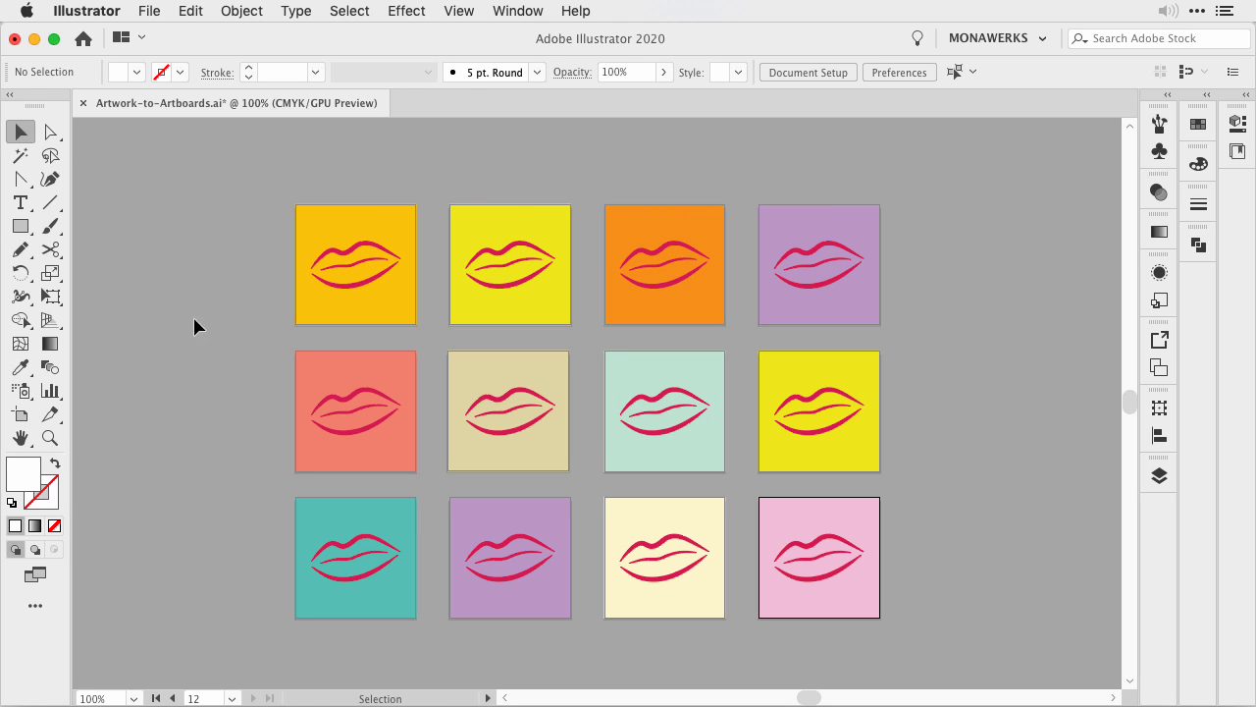